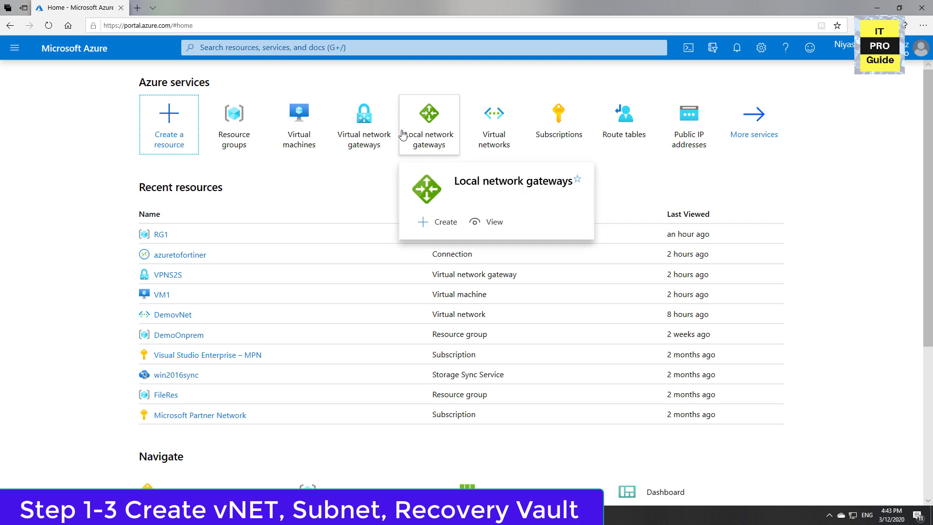
Start a new virtual network and create the resource group CloudRG for it.
mouse_move(502, 125)
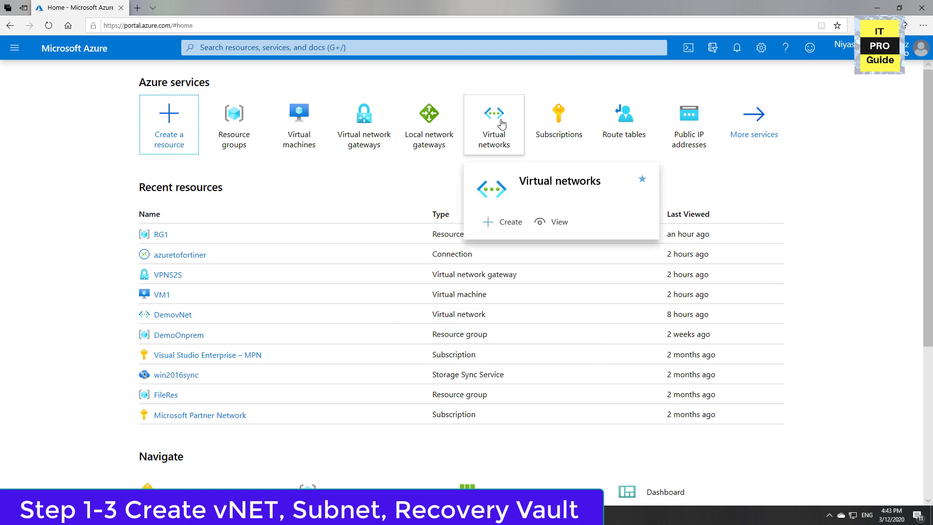
click(502, 124)
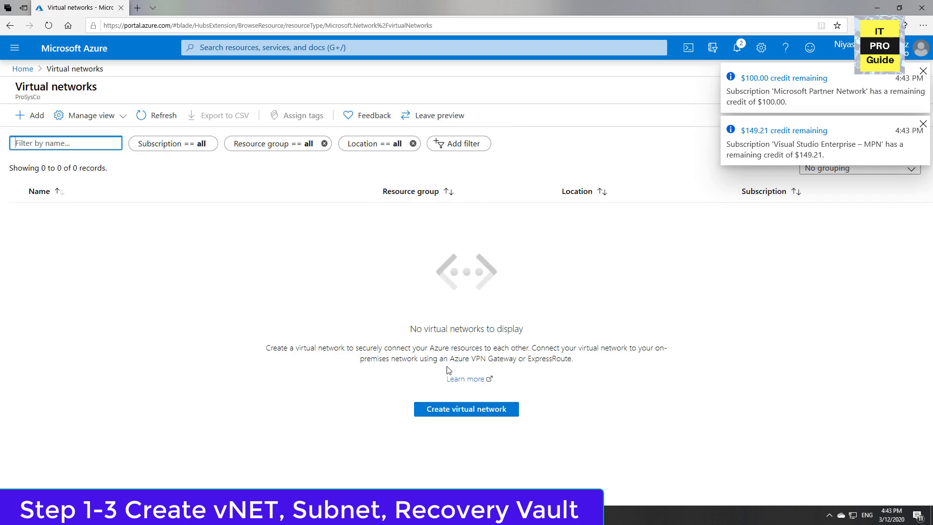
click(448, 413)
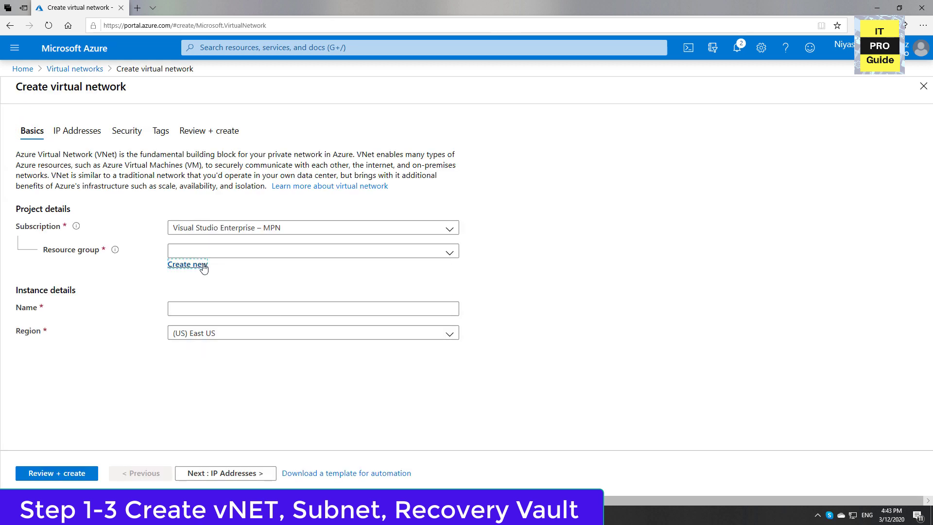
click(204, 268)
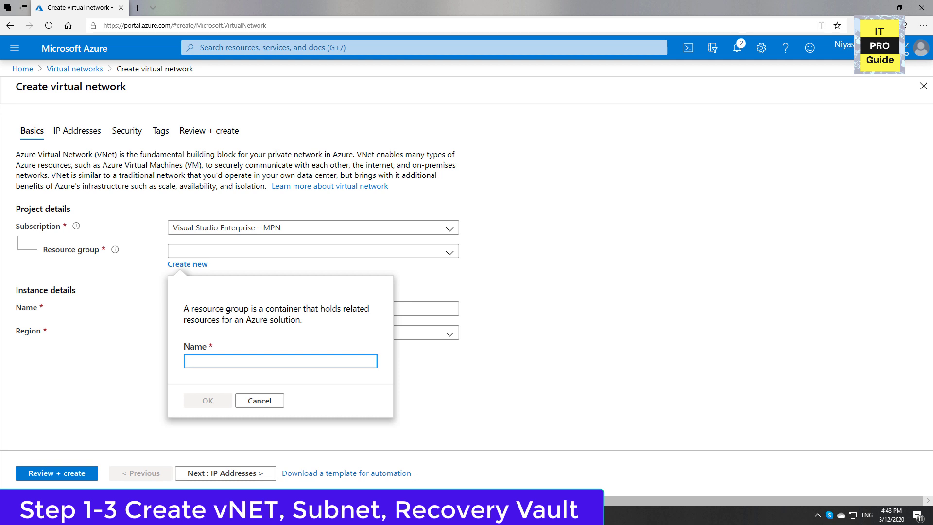
text(Azure)
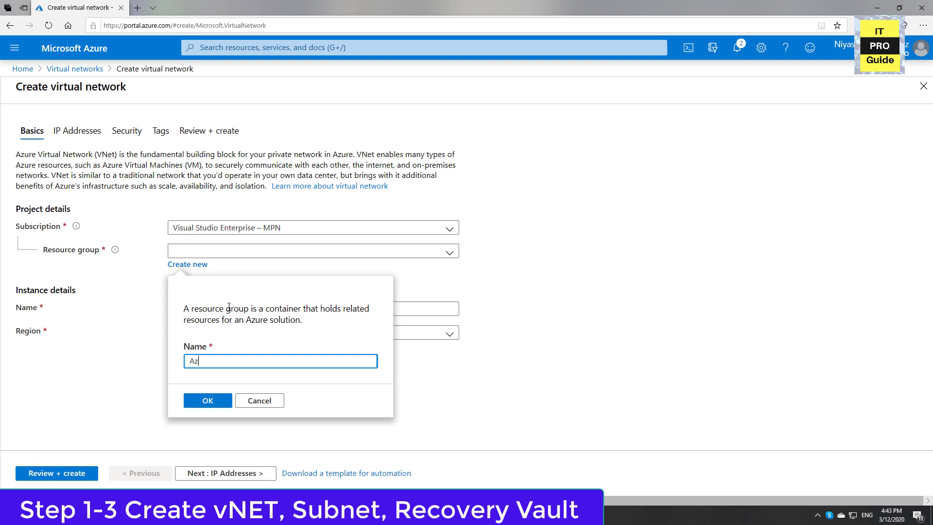
key(BackSpace)
key(BackSpace)
key(BackSpace)
key(BackSpace)
key(BackSpace)
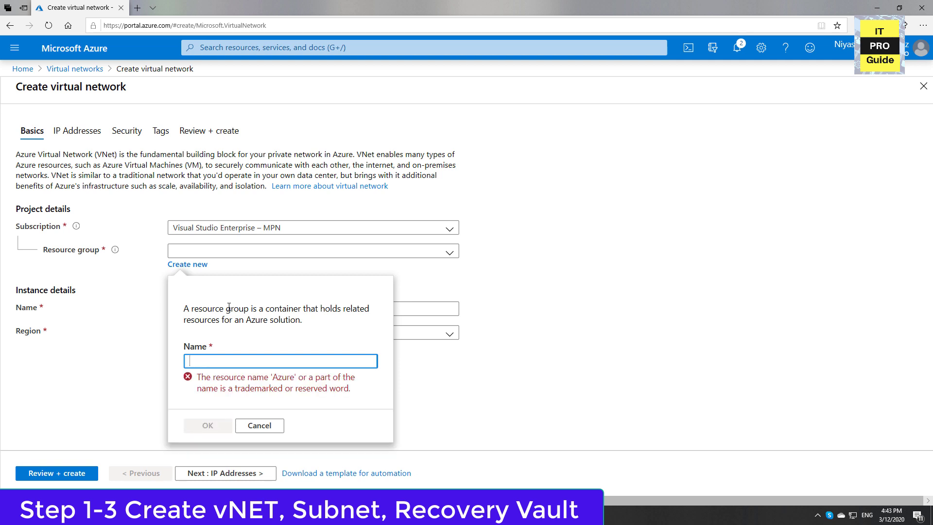
text(CloudRG)
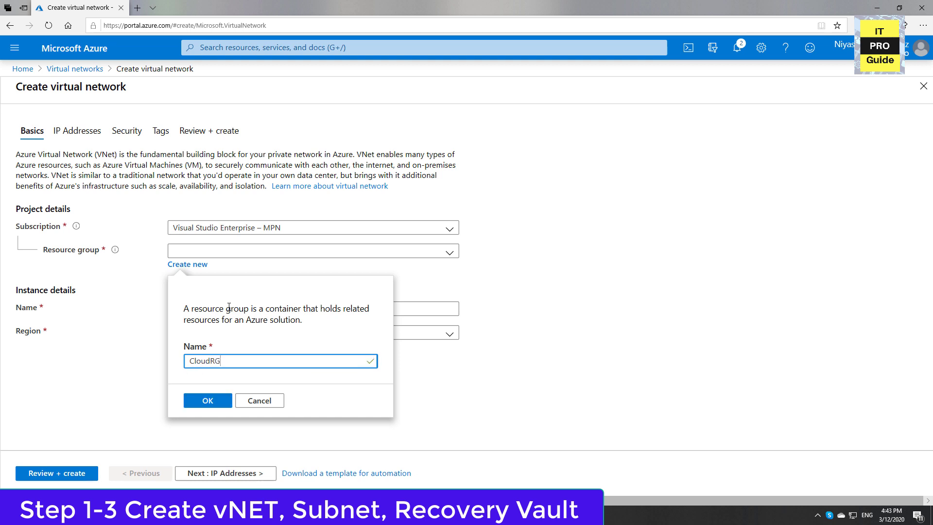
click(210, 402)
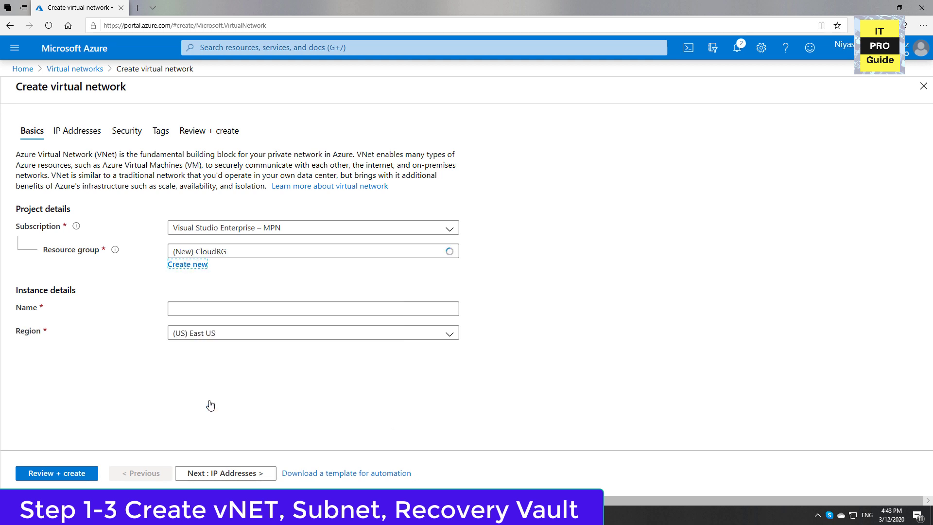
Name the virtual network vNetCloud and continue to its IP address settings.
click(202, 313)
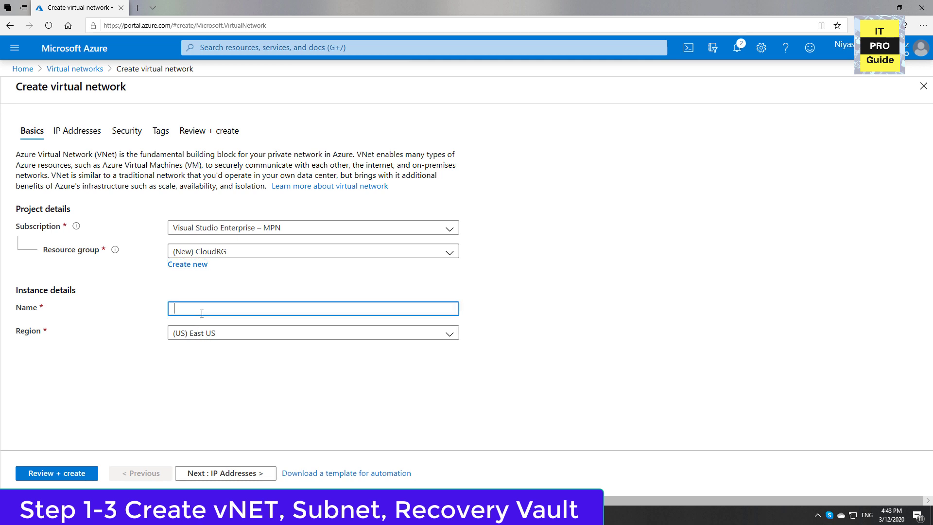
text(vNetClu)
text(ud)
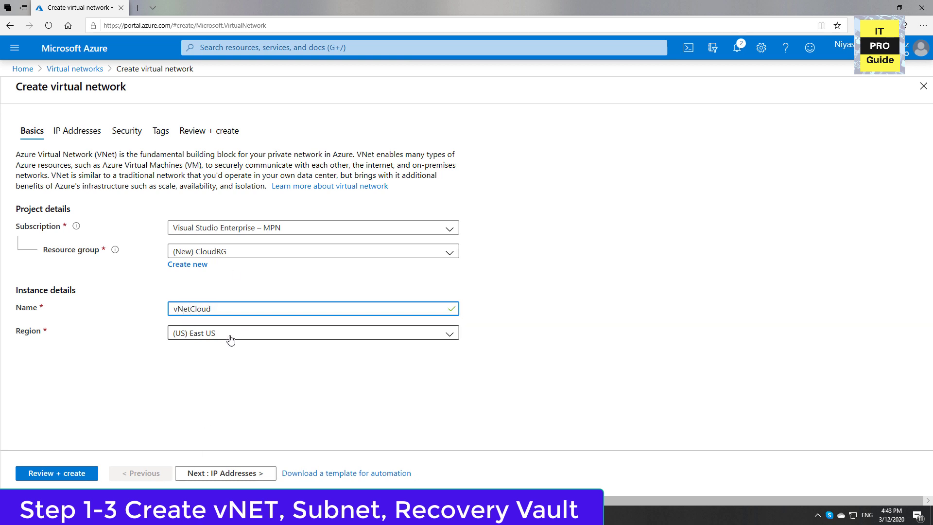
click(243, 474)
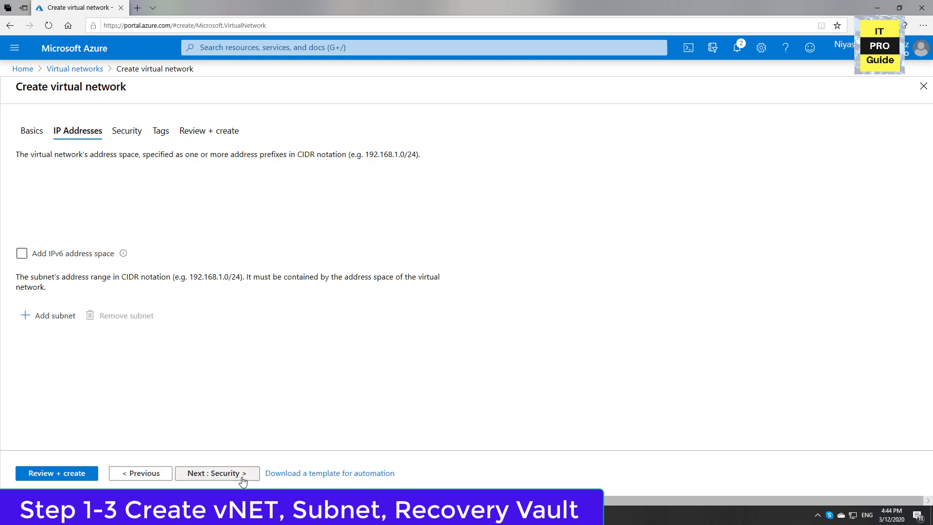
click(34, 198)
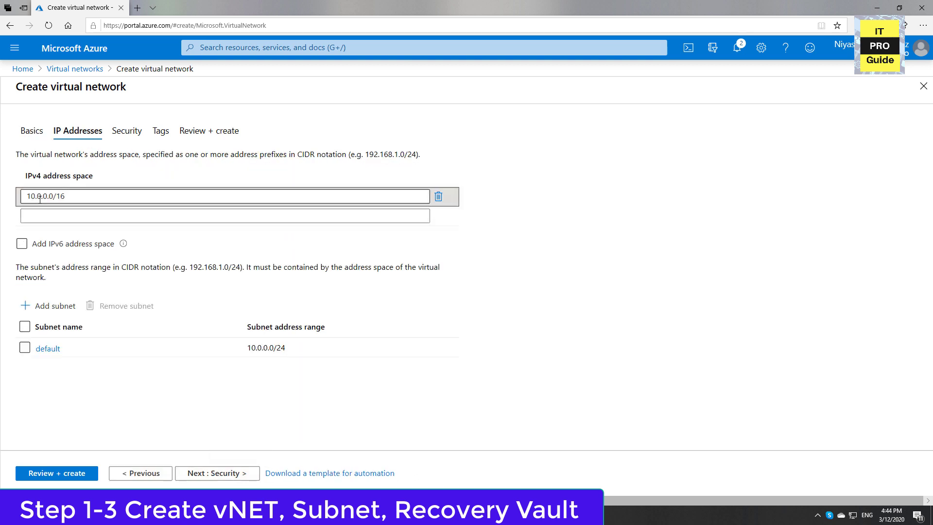
drag(30, 198, 64, 202)
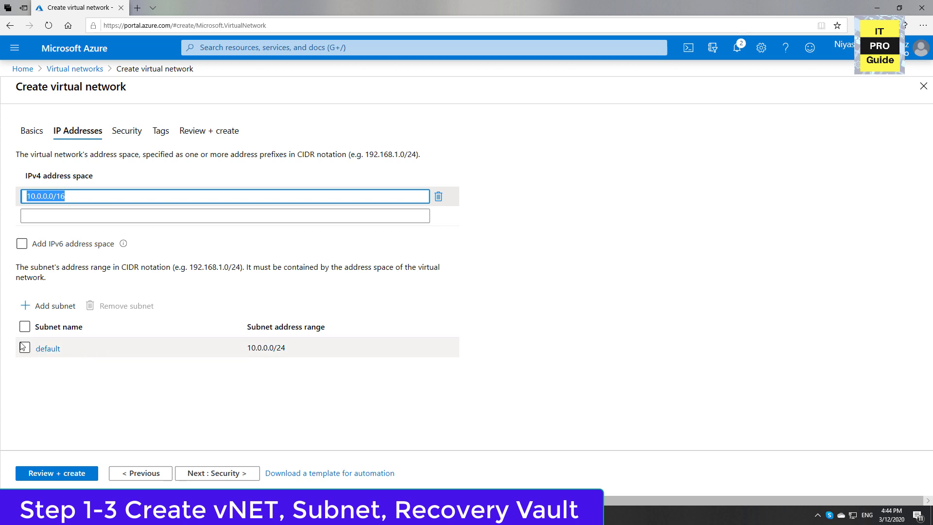
click(42, 305)
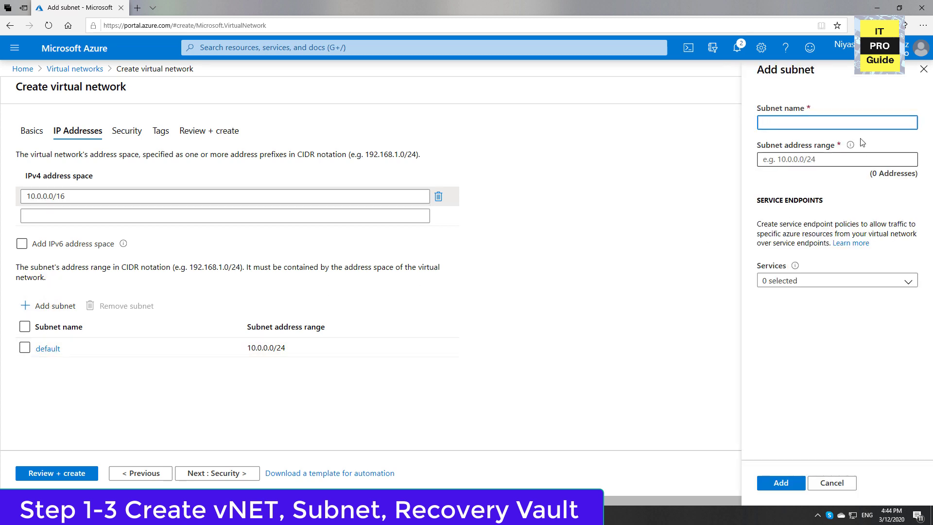
click(825, 482)
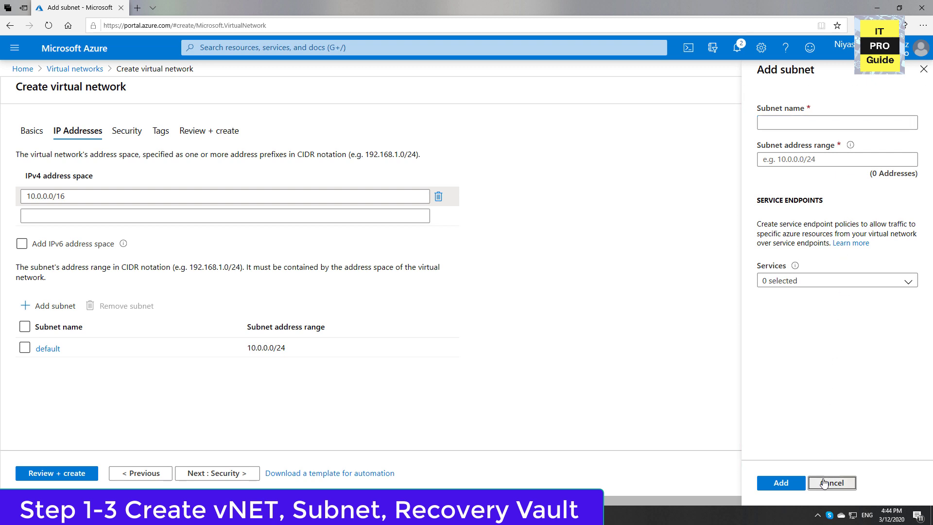
Rename the default subnet as ProductionNetworkSubnet.
click(54, 350)
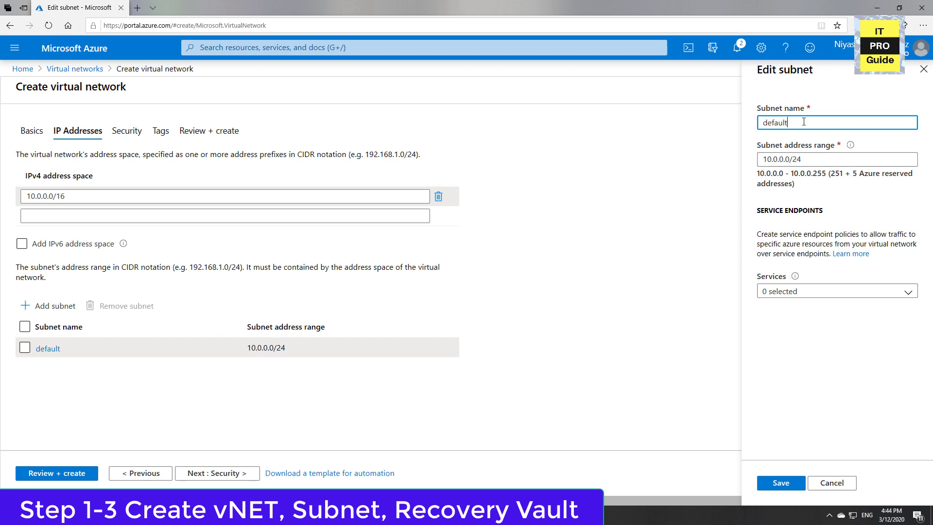
drag(804, 121, 590, 140)
text(ProductionNetworkSubnet)
Set the subnet's address range to 10.0.1.0/24 and save the subnet.
click(781, 159)
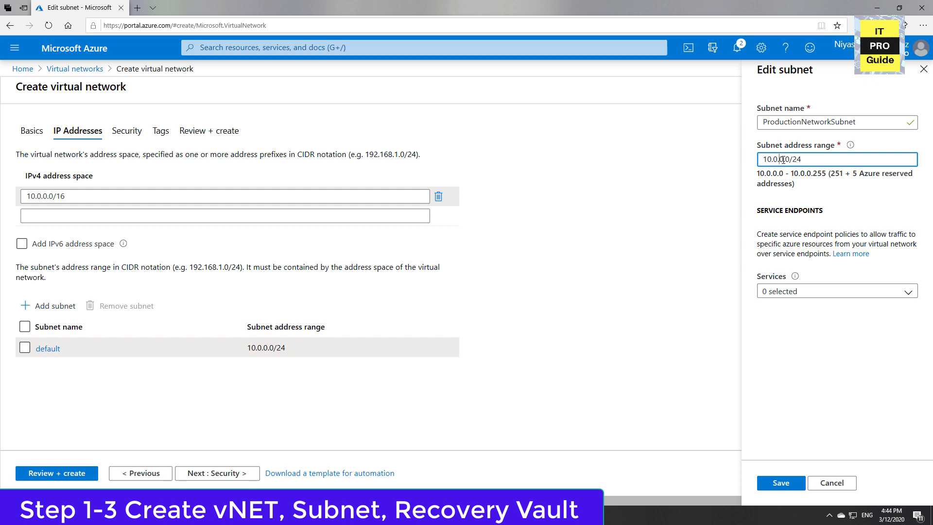
key(BackSpace)
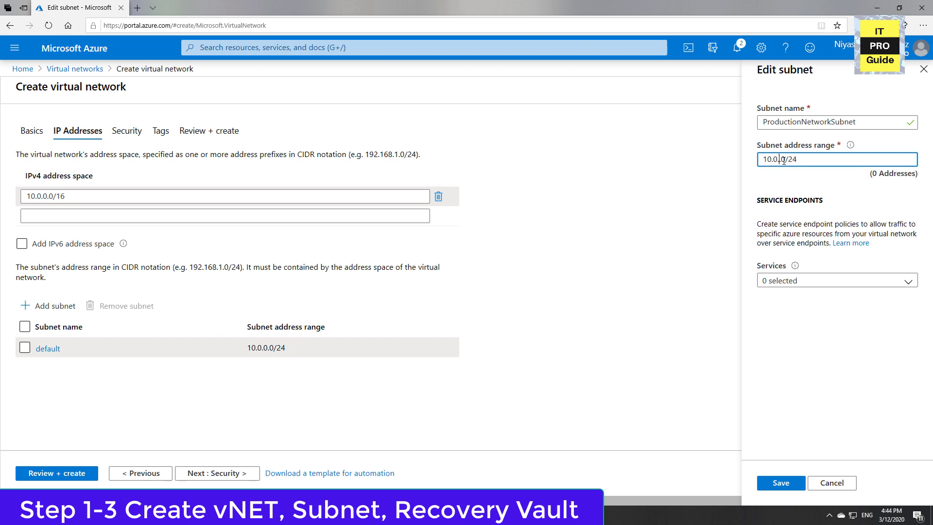
text(1)
click(841, 467)
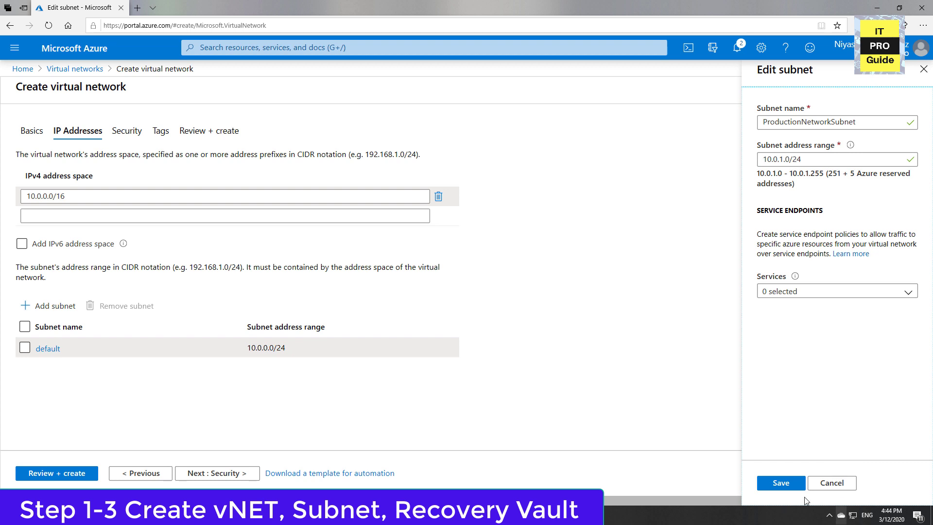
click(780, 483)
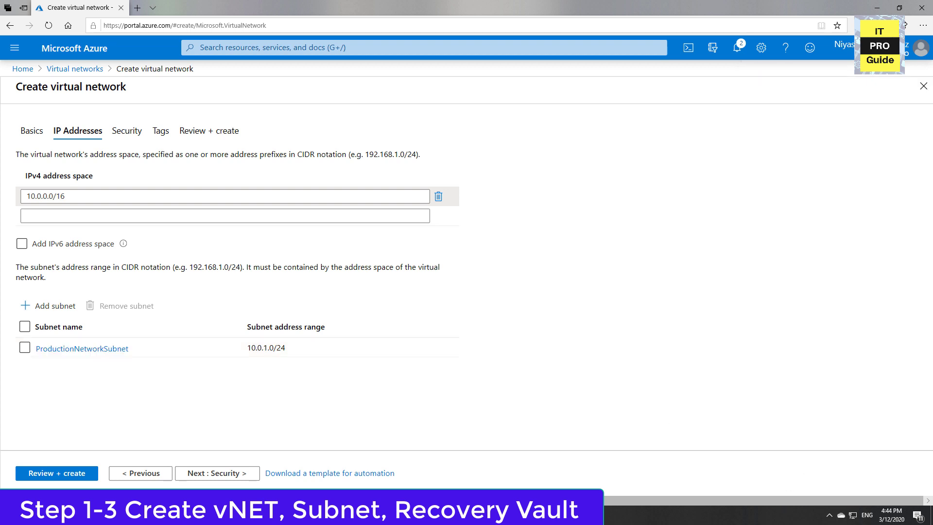
Keep the default security and tag settings and create the virtual network.
click(194, 473)
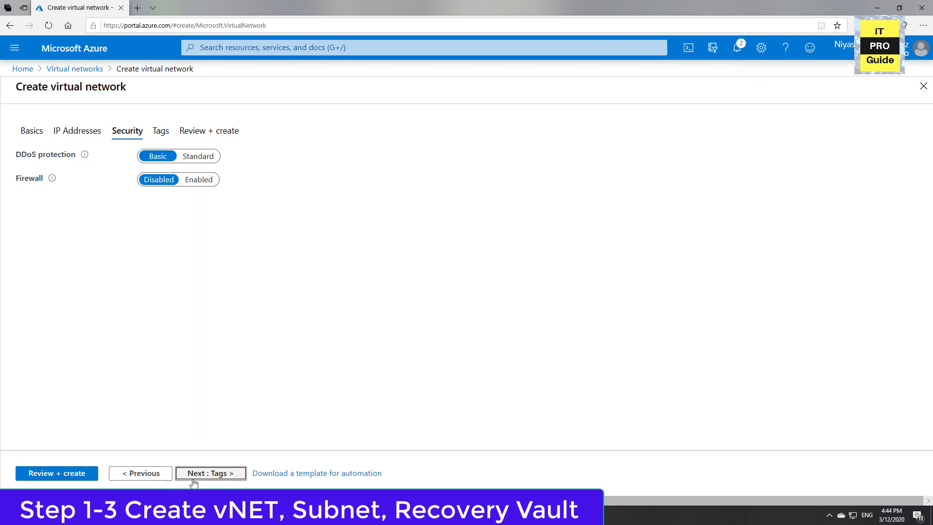
click(193, 478)
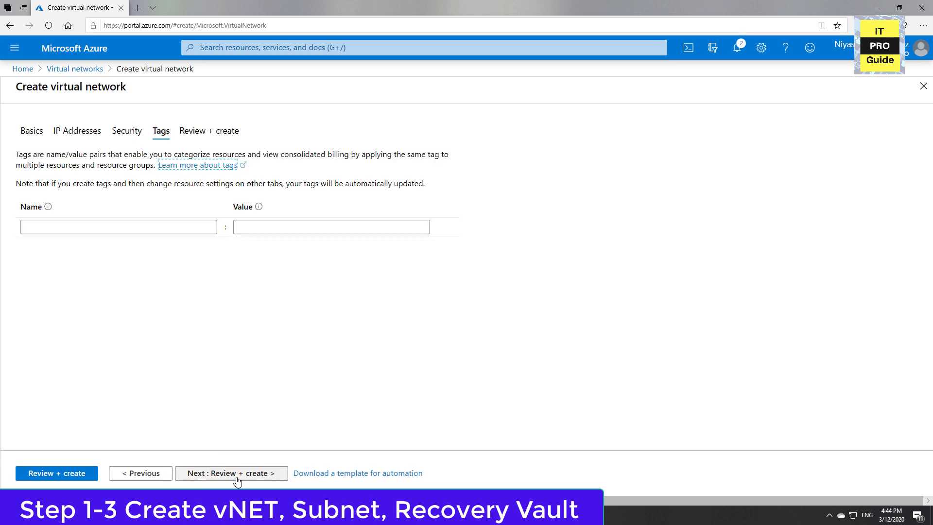
click(237, 479)
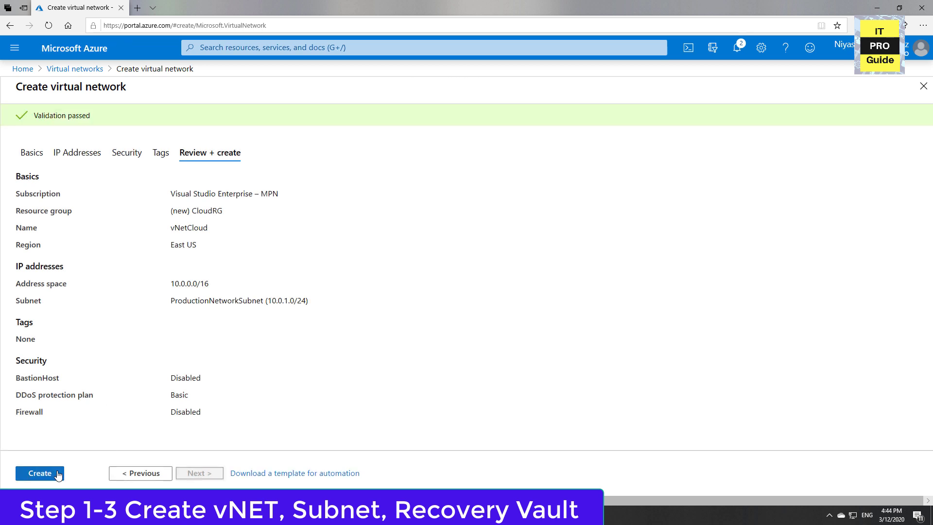
click(58, 474)
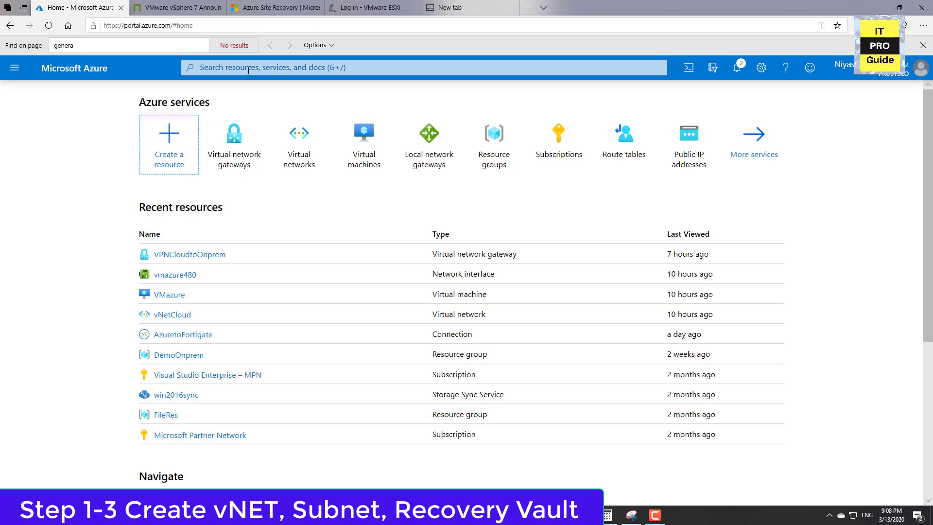
Search for "recovery" and begin a Backup and Site Recovery vault in the existing CloudRG resource group.
click(249, 67)
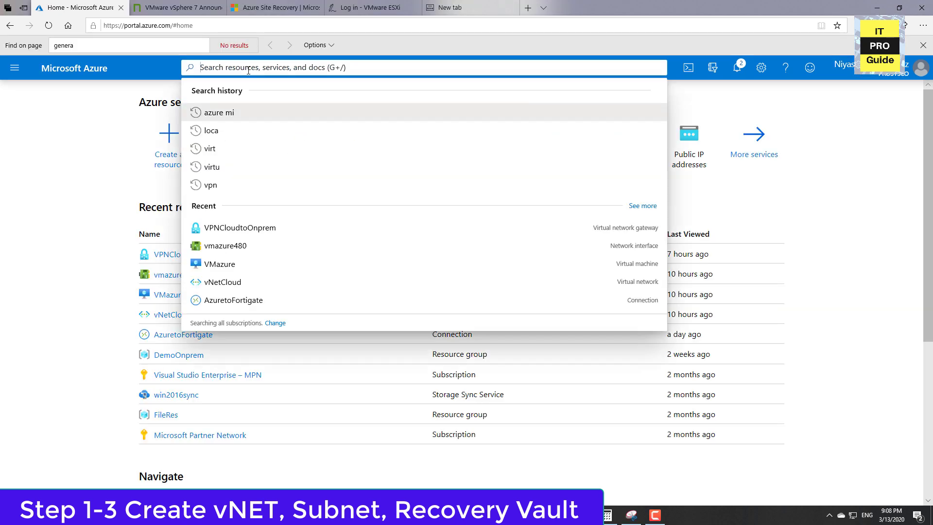
text(recover)
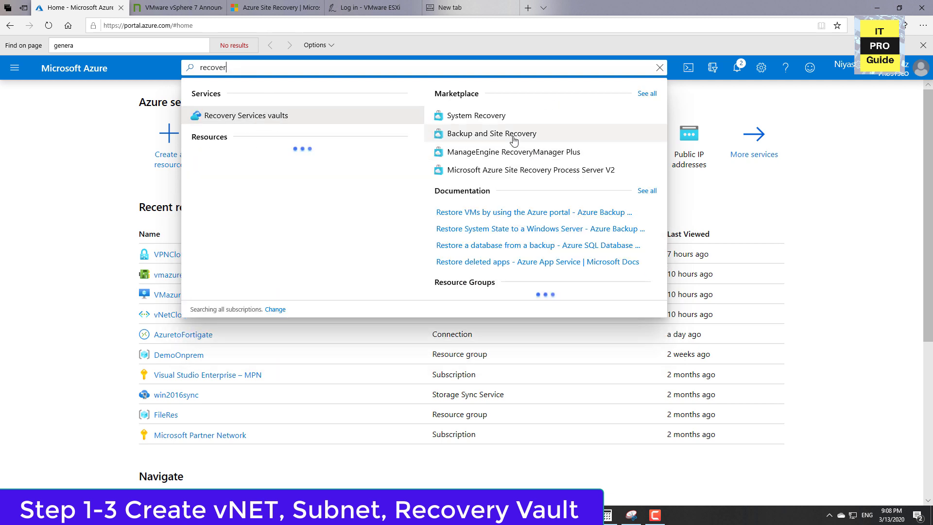
key(Escape)
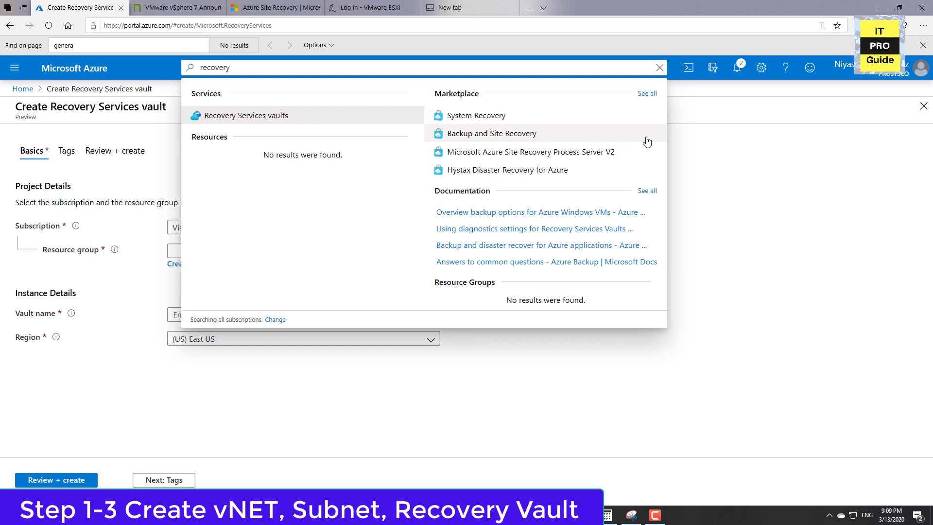
click(735, 150)
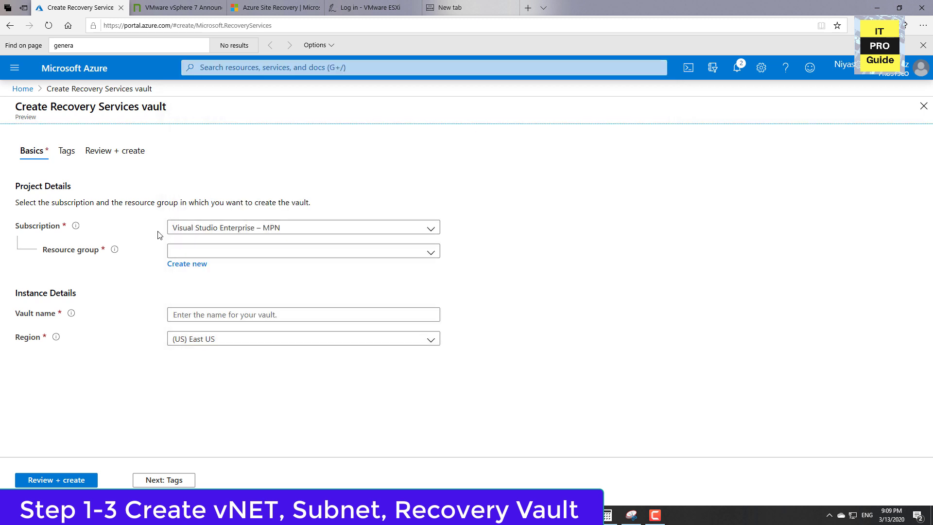
click(267, 254)
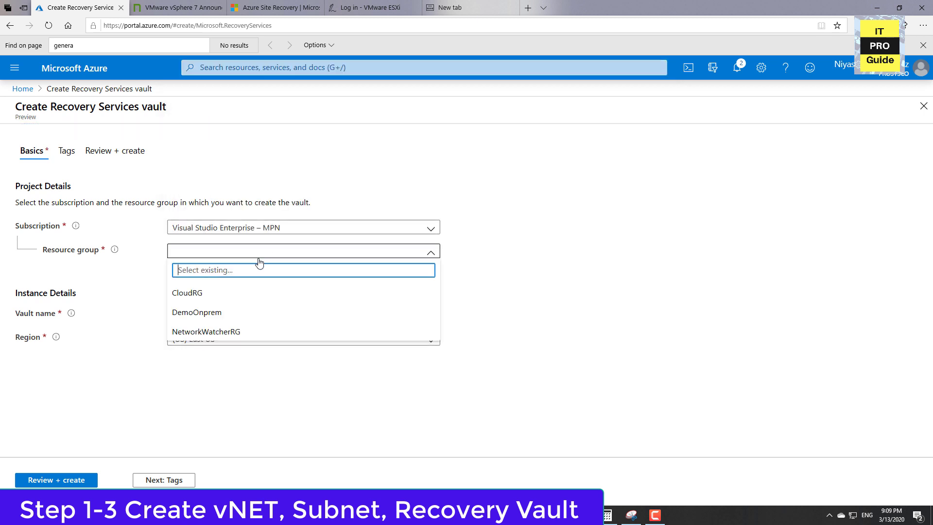
click(192, 294)
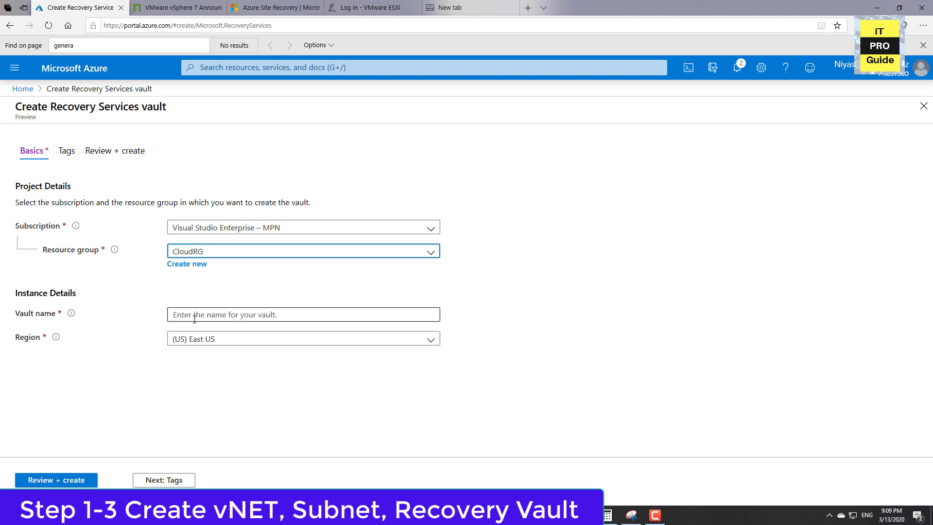
Create the Recovery Services vault with the name MigrationVault and open the deployed resource.
click(194, 318)
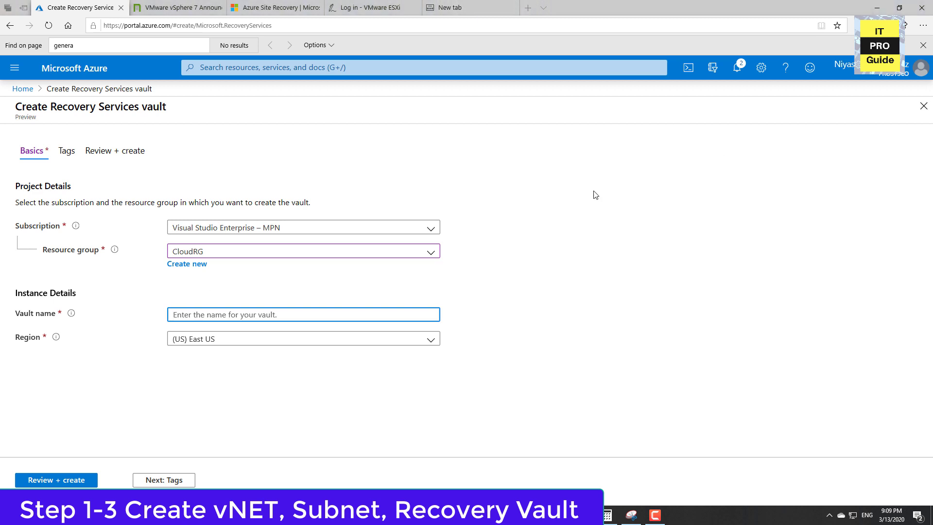
click(177, 313)
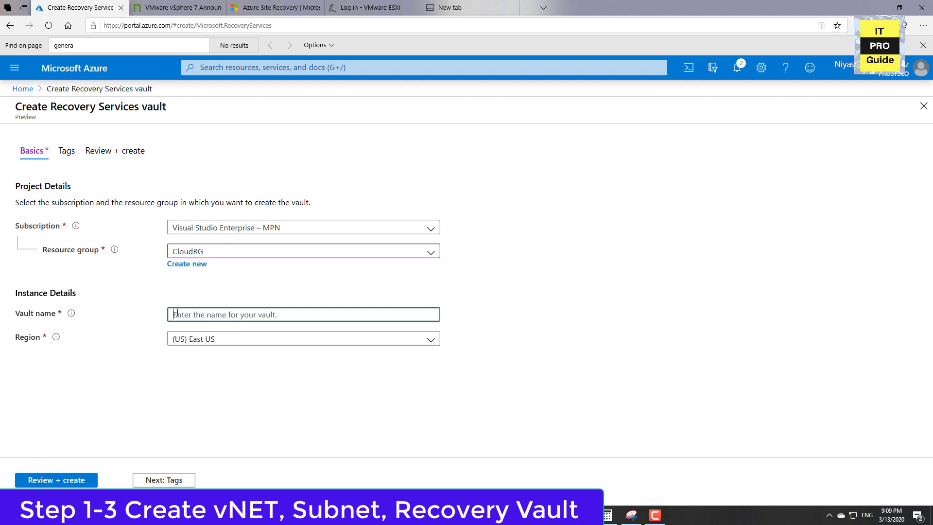
text(Migration)
text(Vault)
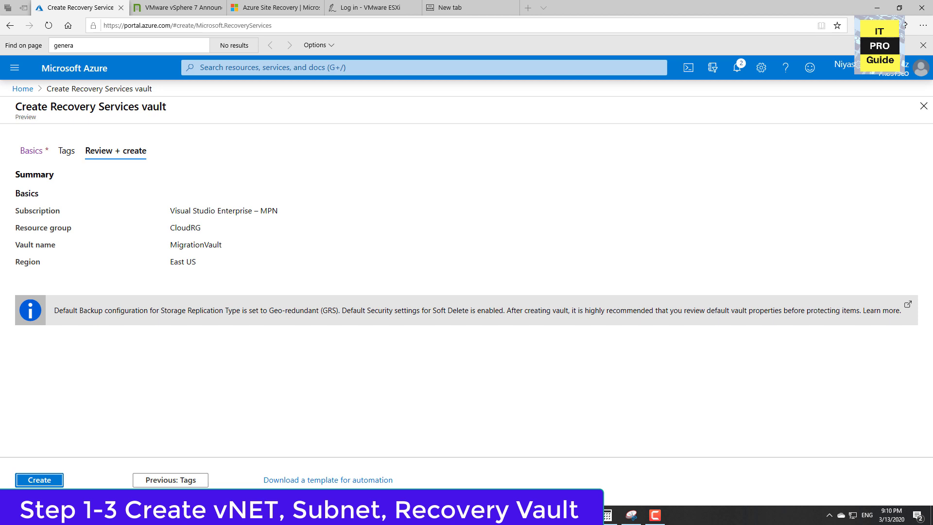
click(39, 479)
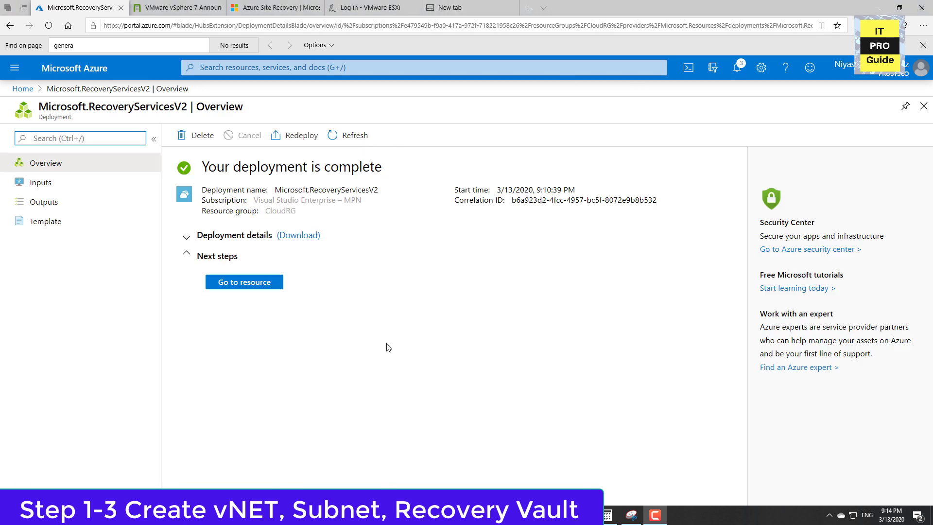
click(238, 283)
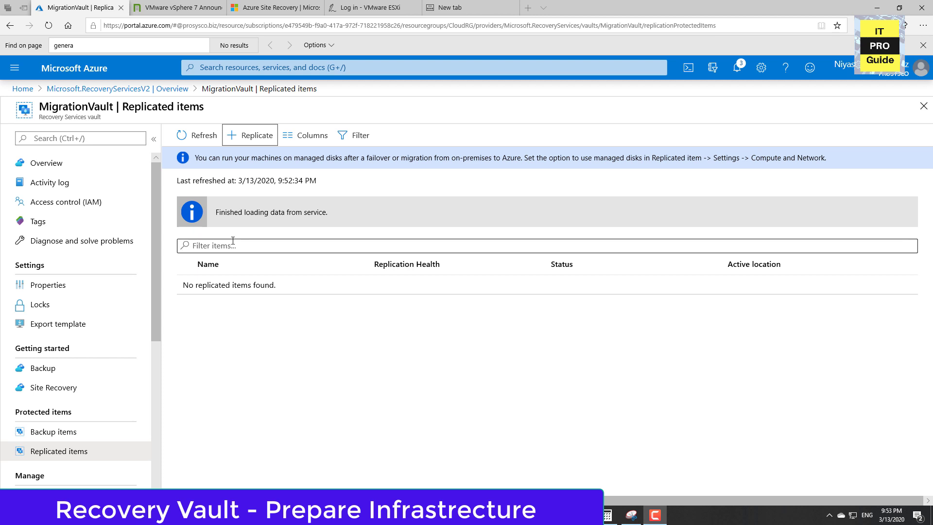
Open the vault's Site Recovery settings and start Prepare Infrastructure for on-premises machines.
scroll(78, 323, down, 1)
scroll(78, 326, down, 3)
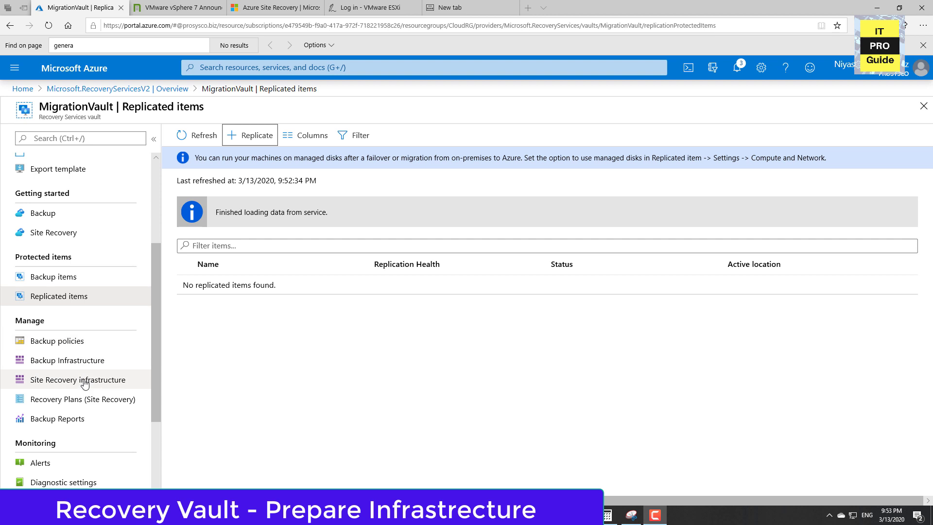
click(71, 237)
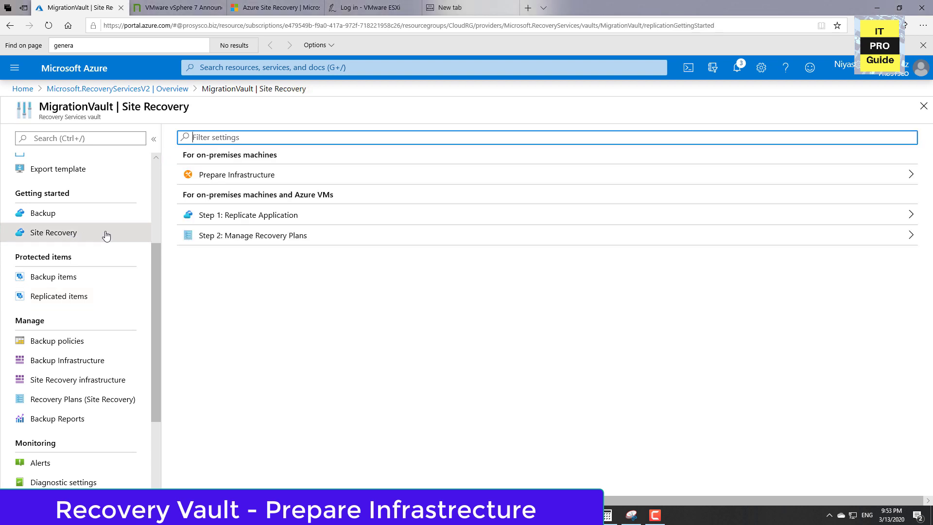
click(213, 176)
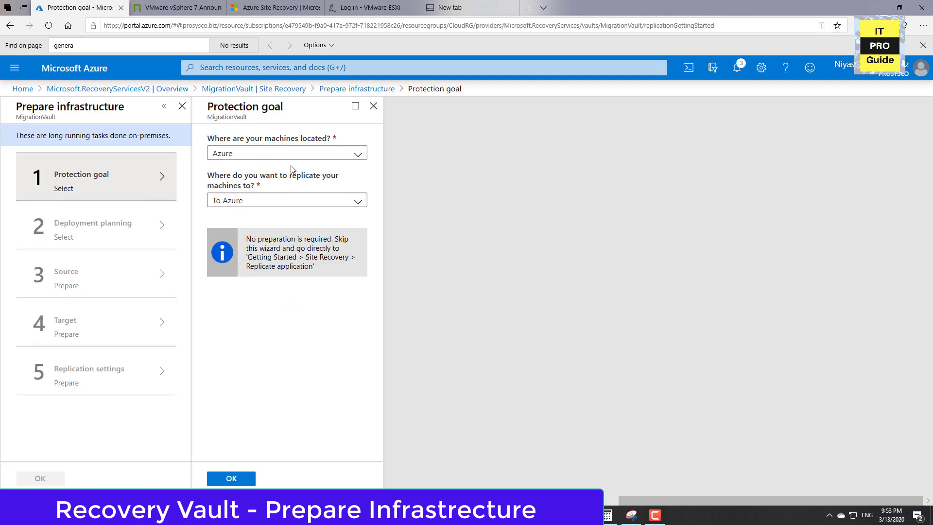
Set the protection goal to migrate On-premises machines To Azure, and acknowledge continuing with Azure Site Recovery.
click(297, 155)
click(271, 189)
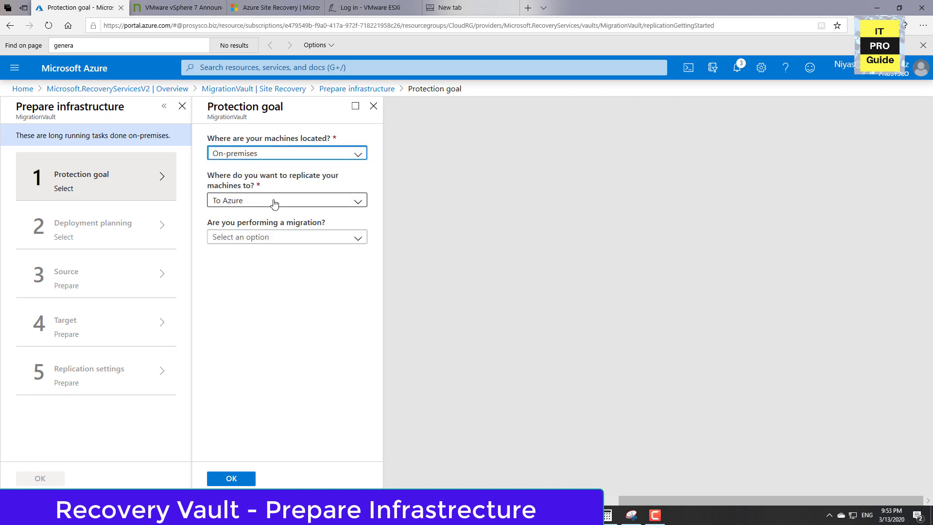
click(275, 204)
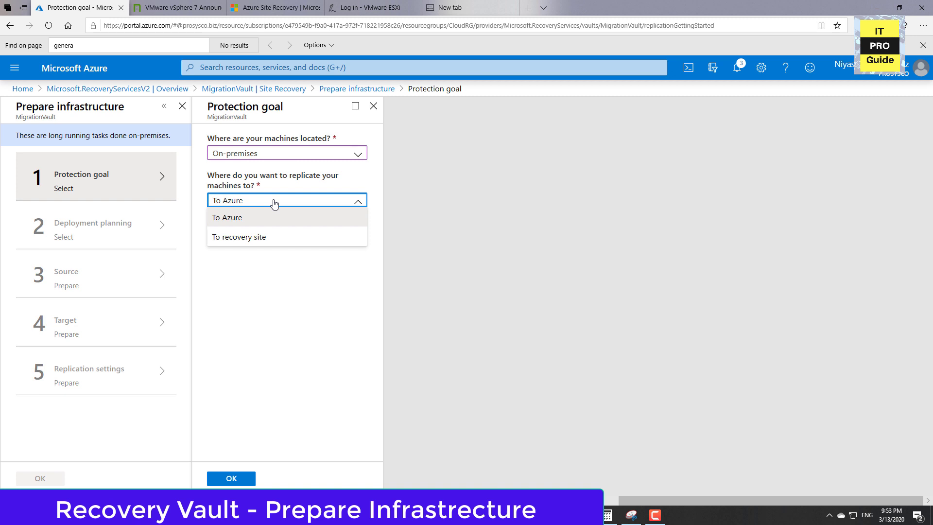
click(285, 262)
click(282, 243)
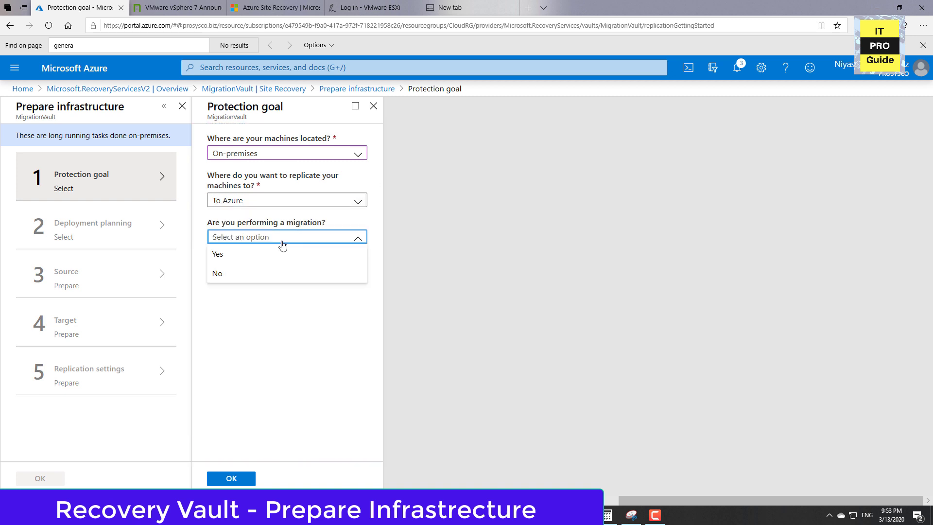
click(280, 254)
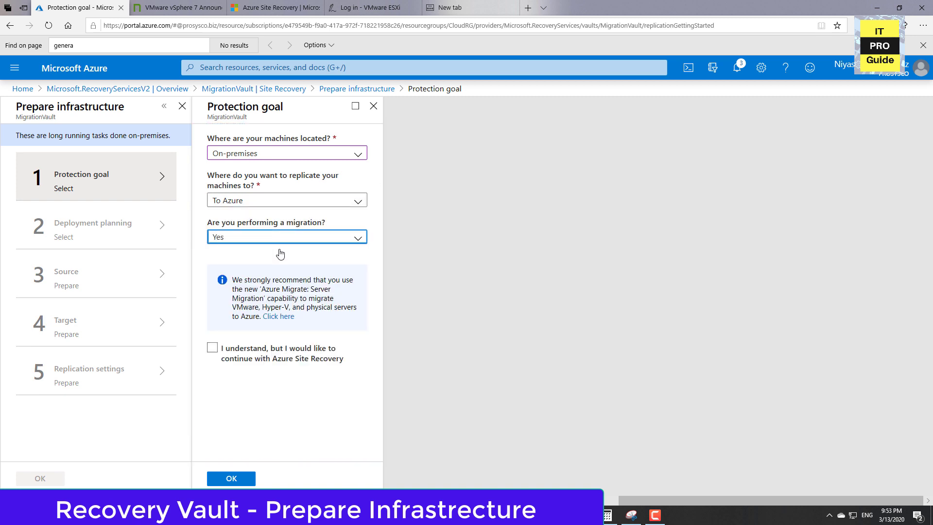
click(213, 348)
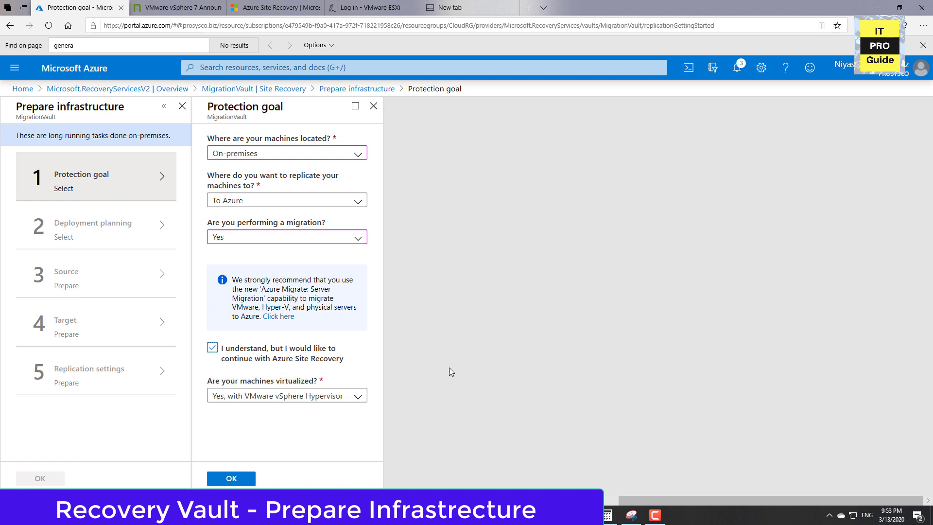
Specify that the machines are virtualized with Hyper-V without System Center VMM, and confirm the protection goal.
click(356, 398)
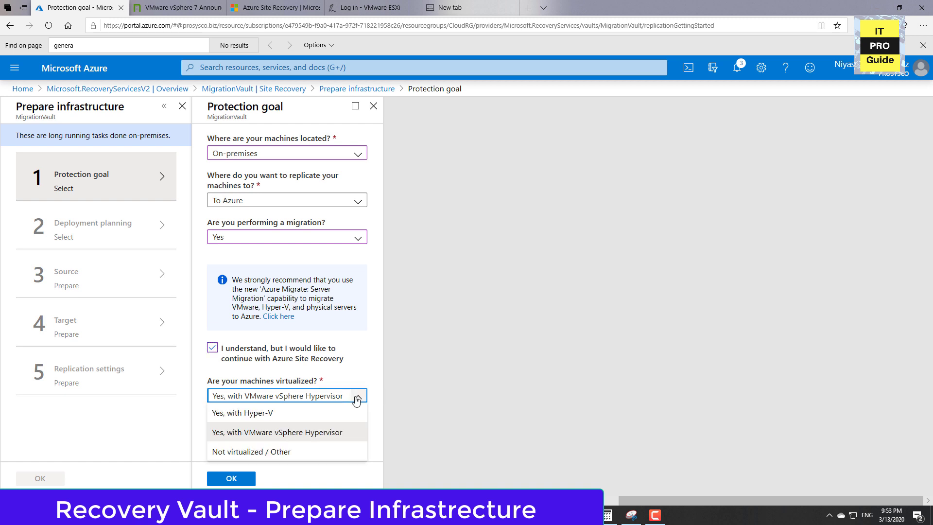
click(284, 419)
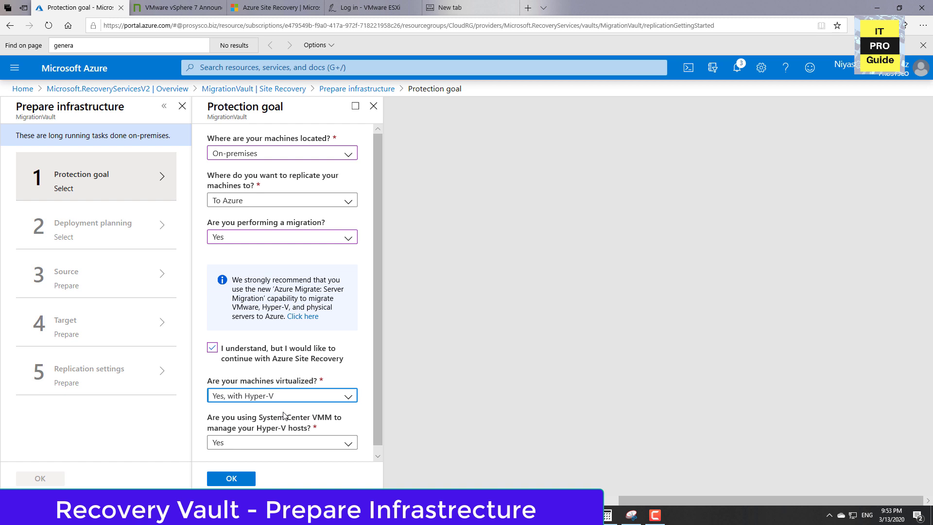
scroll(320, 435, down, 1)
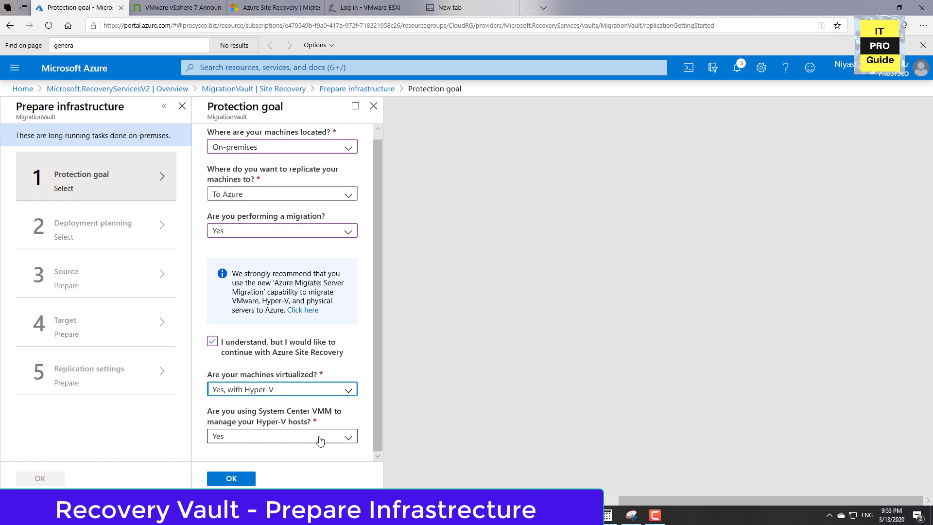
click(320, 440)
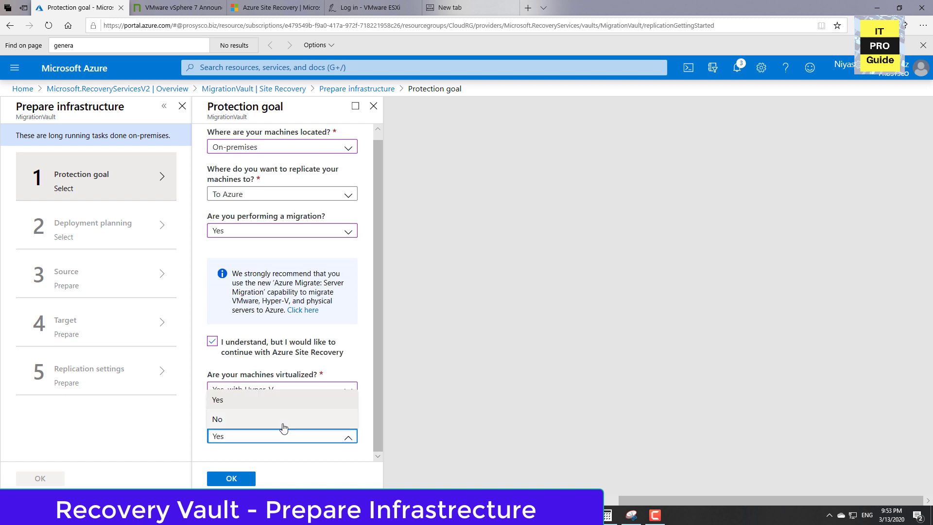
click(284, 426)
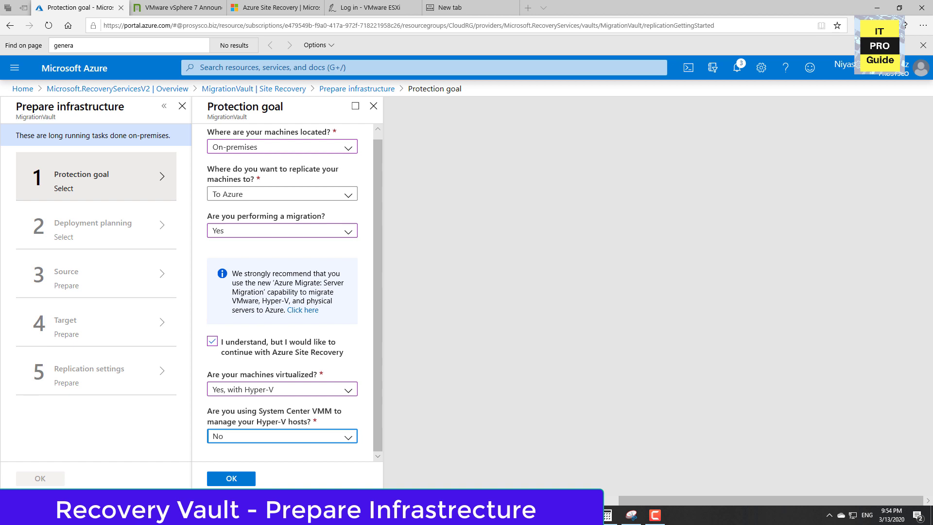
click(252, 479)
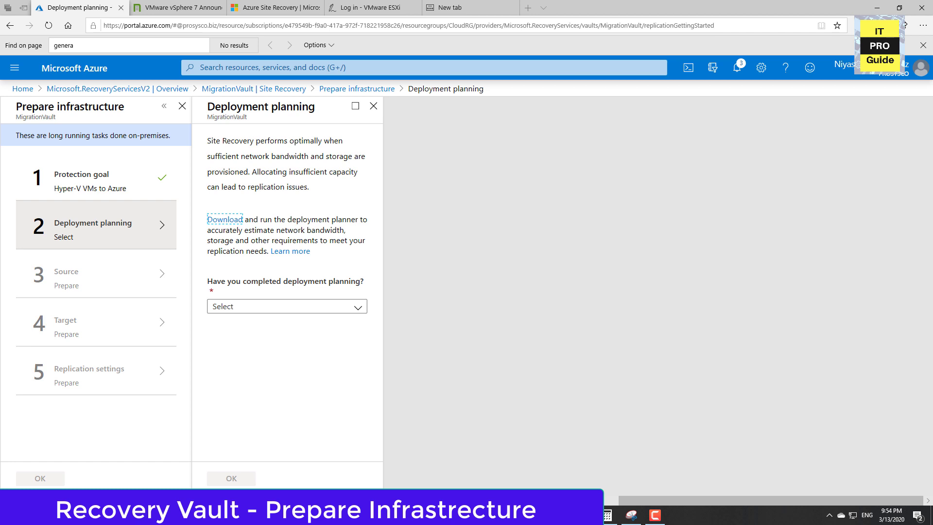
Answer the deployment planning question with "Yes, I have done it" and confirm it.
click(302, 307)
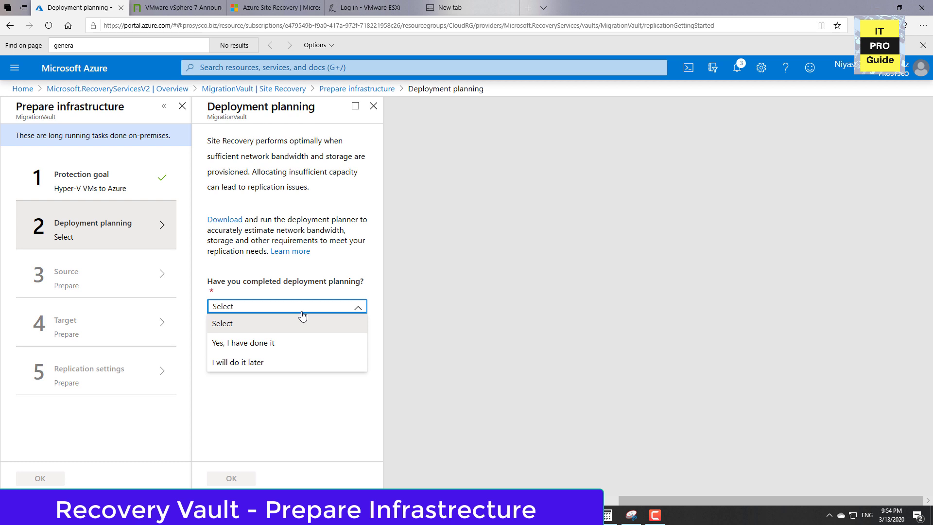
click(304, 348)
click(236, 479)
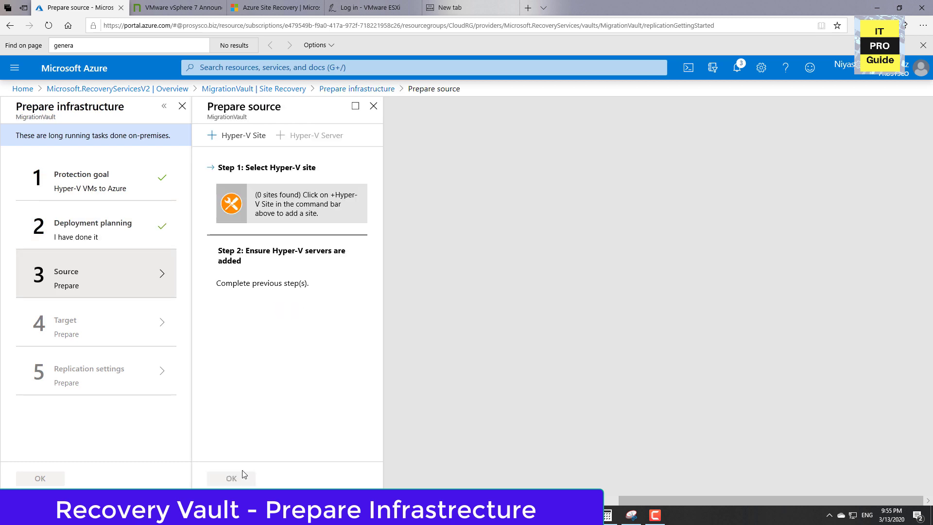
Create a Hyper-V site named ITProGuideONprem for the replication source.
click(241, 136)
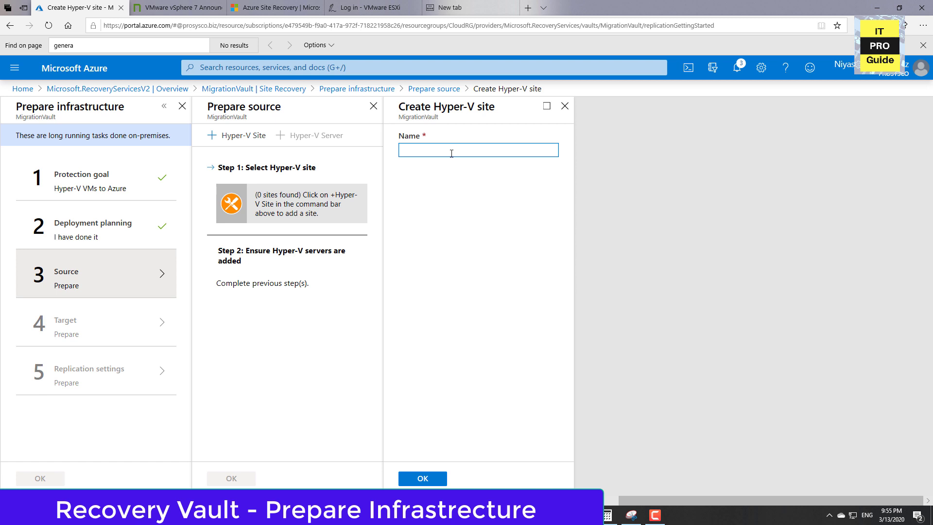
text(ITProGuideONprem)
click(421, 478)
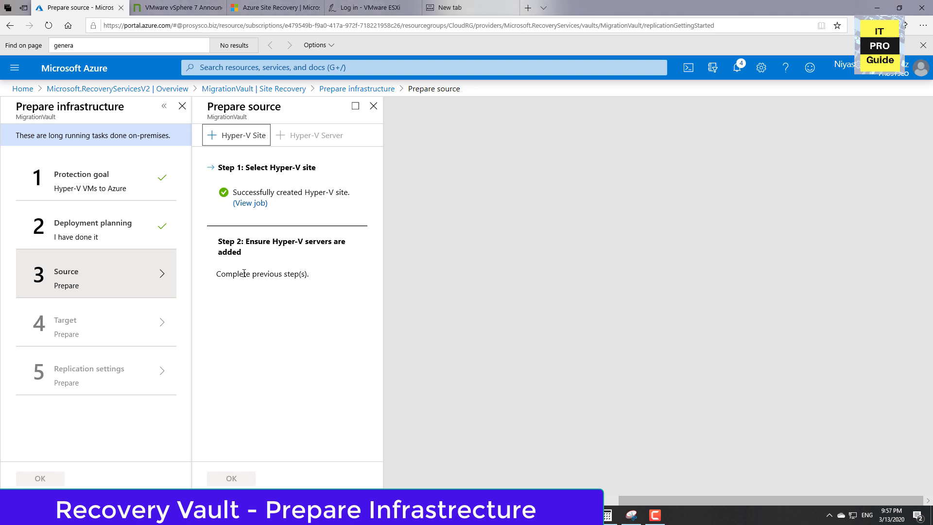
Reopen the source preparation and keep ITProGuideONprem as the selected Hyper-V site.
click(245, 270)
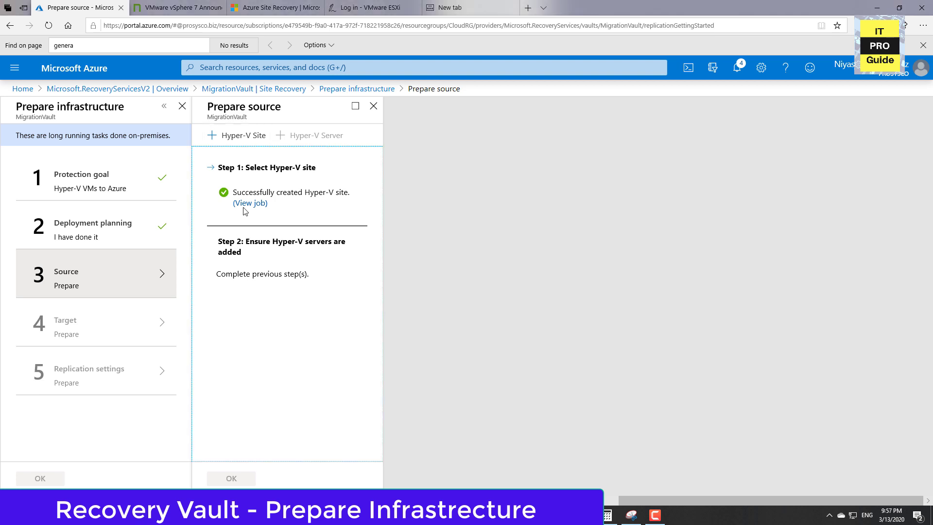
click(373, 106)
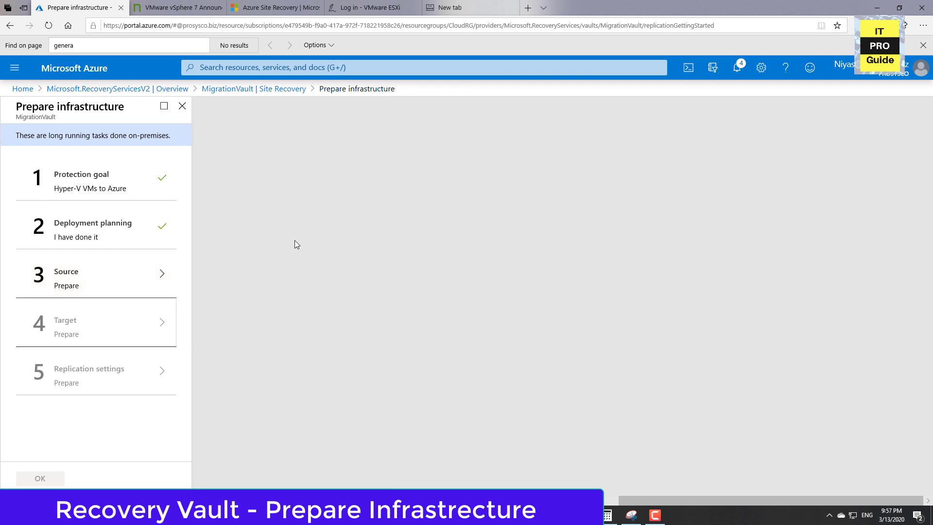
click(136, 273)
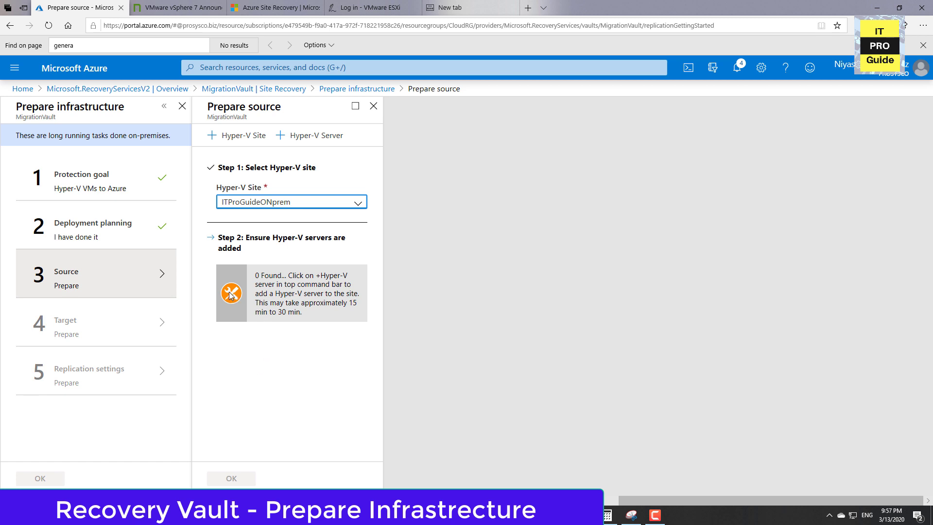
click(273, 288)
click(324, 203)
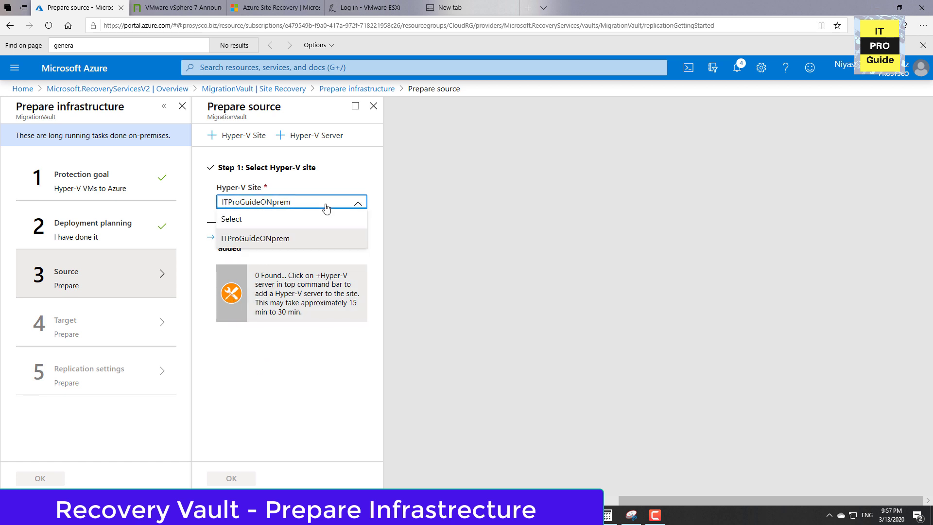
click(298, 302)
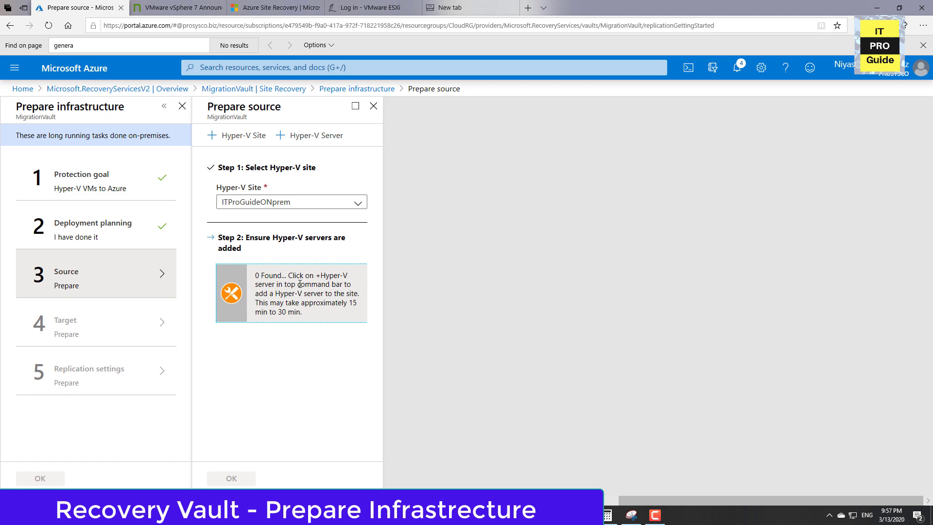
Begin adding a Hyper-V server, and save the Azure Site Recovery Provider installer and the vault registration key file.
click(313, 135)
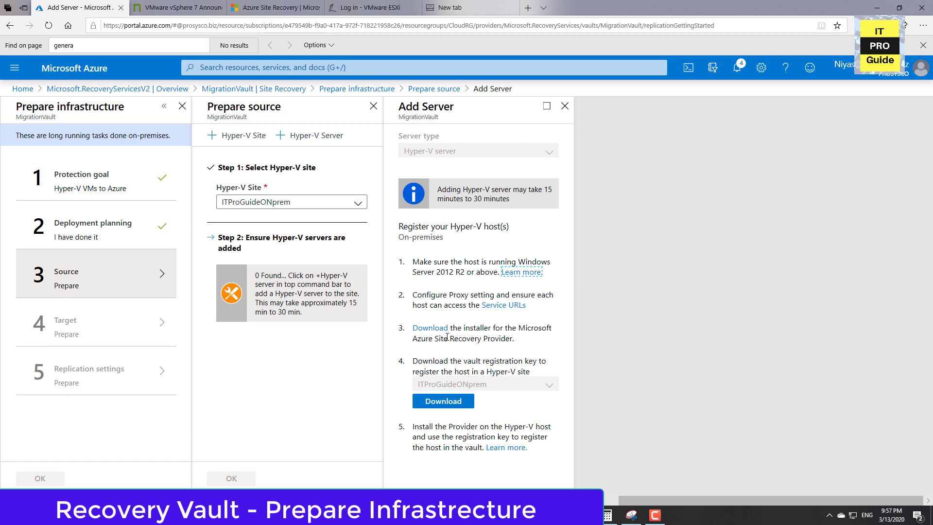
click(423, 329)
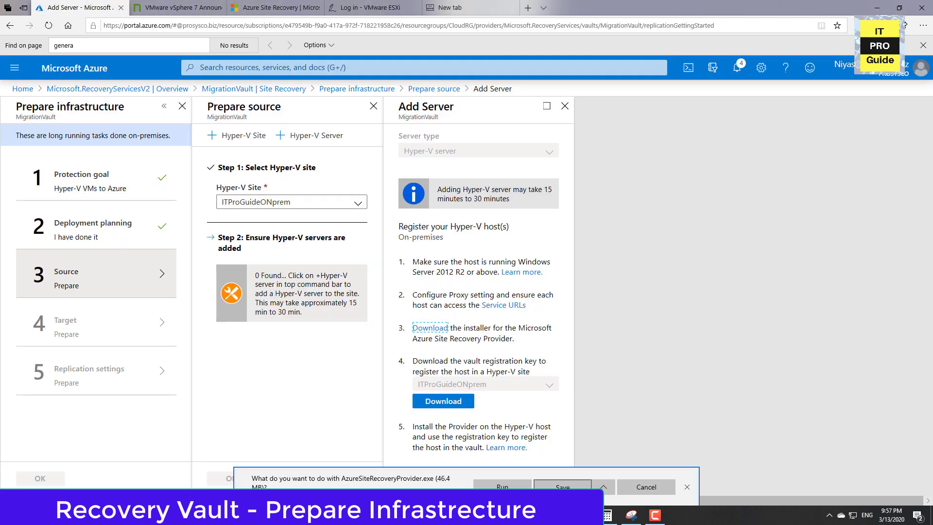
click(563, 486)
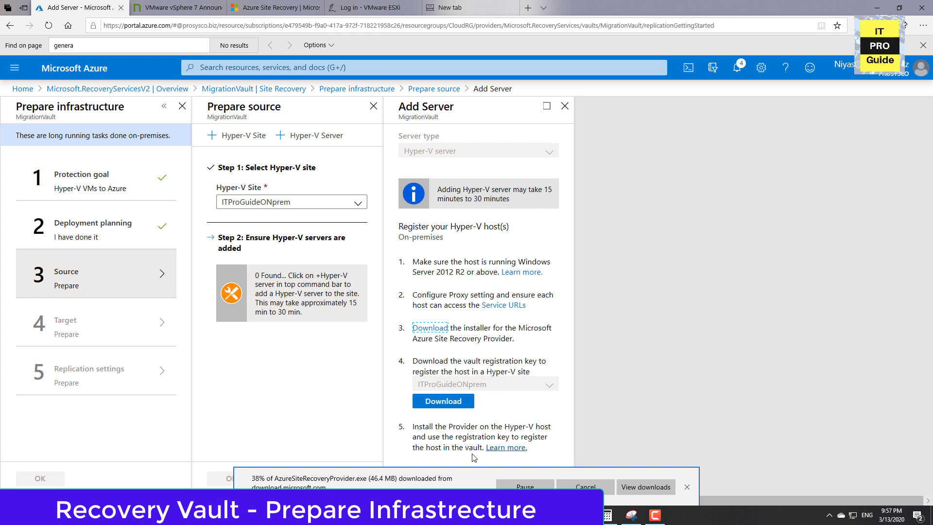
click(445, 407)
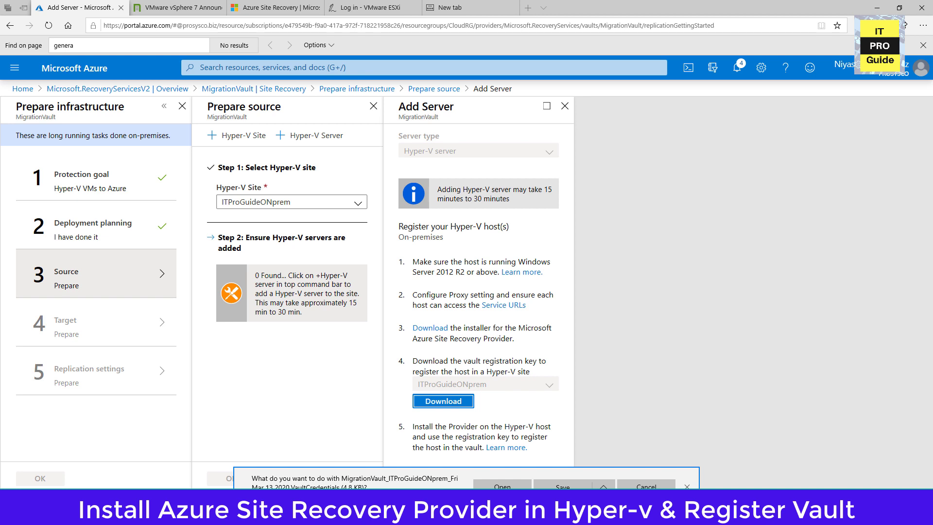
click(559, 486)
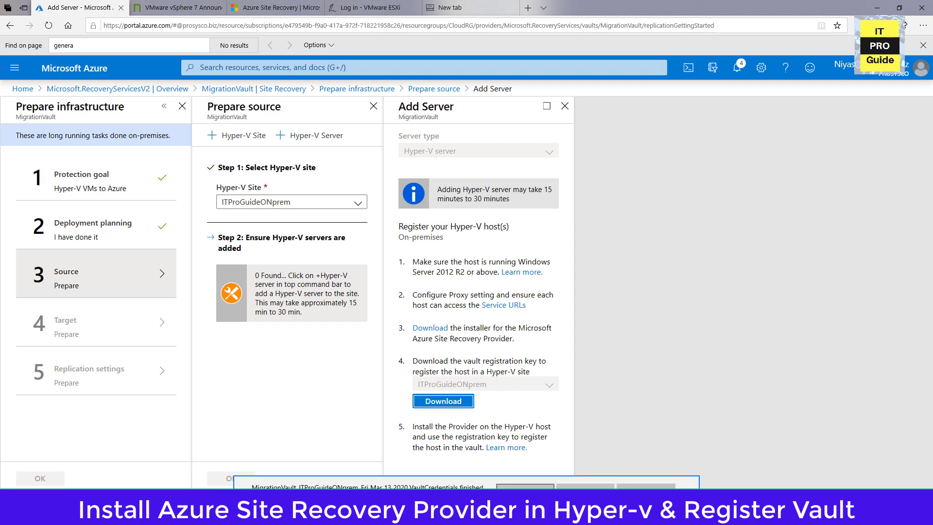
Open the folder containing the downloaded files and locate the vault credentials and the AzureSiteRecoveryProvider installer.
click(575, 485)
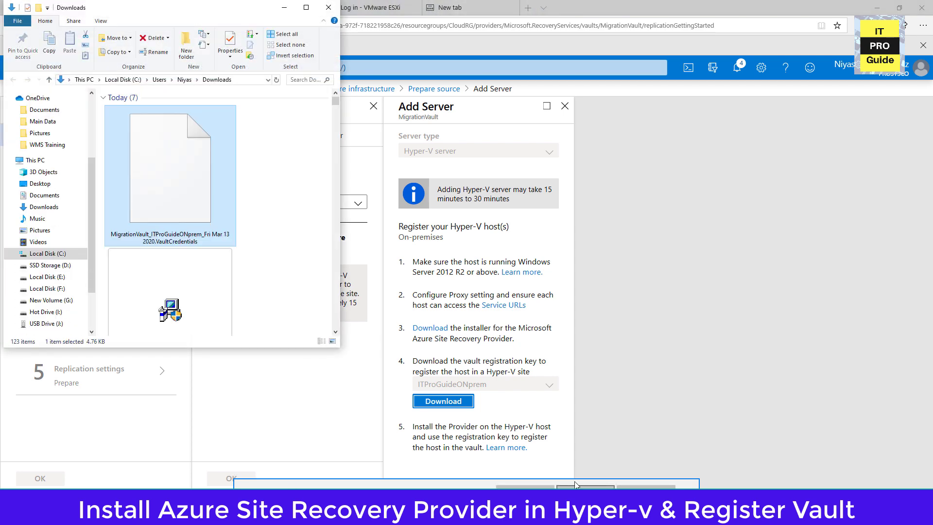
scroll(175, 319, down, 3)
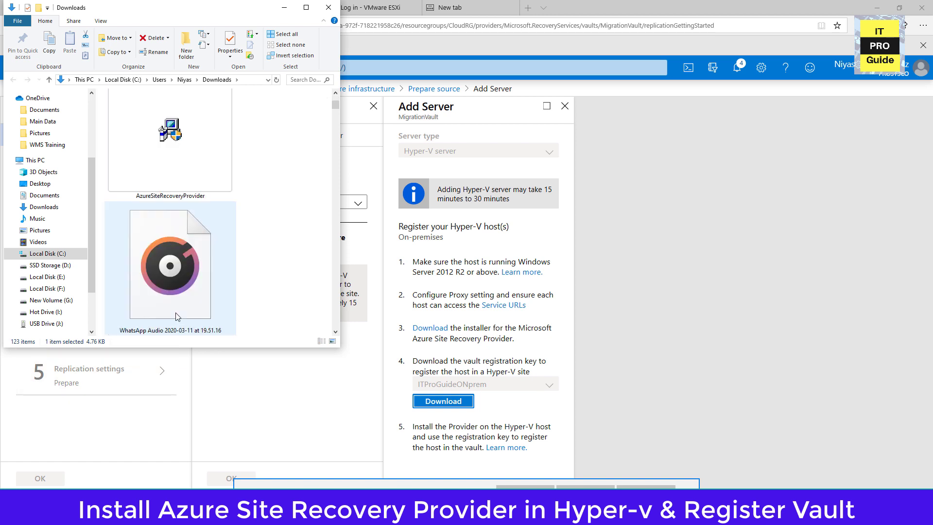
scroll(176, 317, up, 2)
right_click(202, 299)
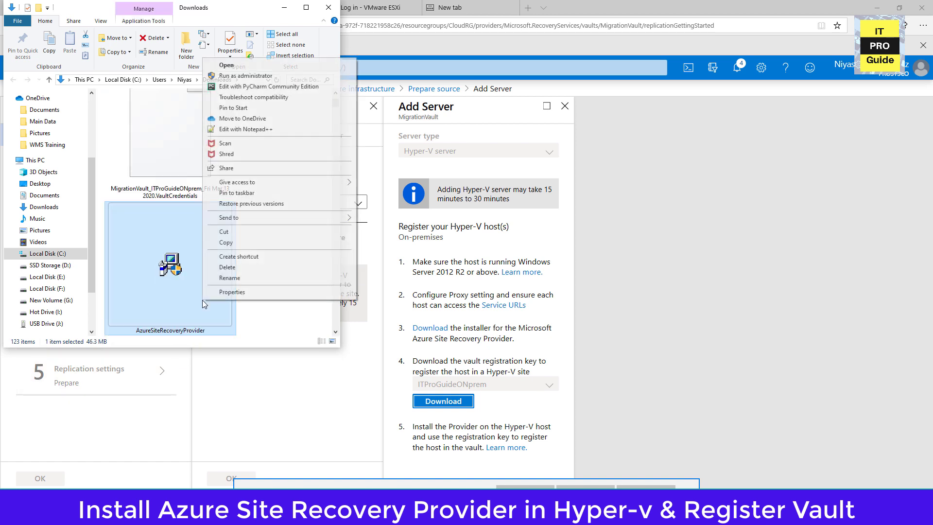
click(170, 180)
click(174, 235)
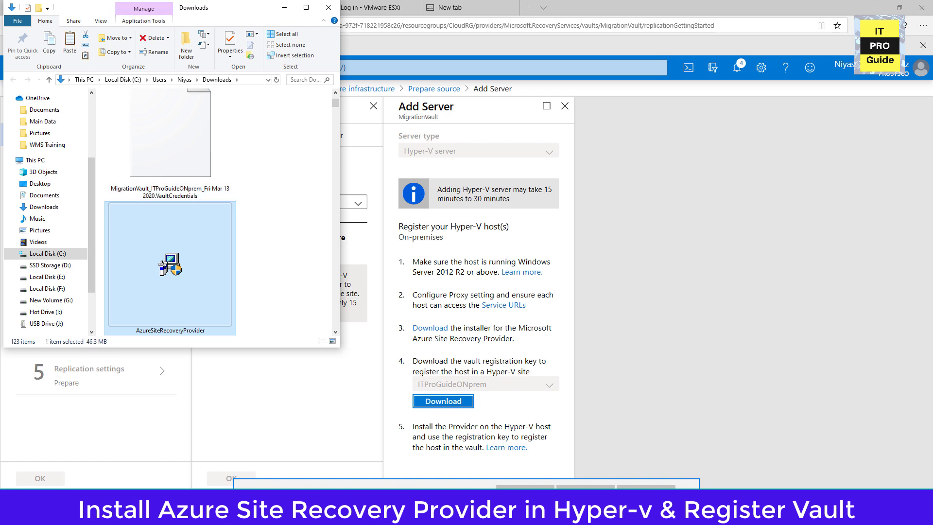
Switch to the Hyper-V server in VMware Workstation, show it full screen, and launch the Azure Site Recovery Provider setup.
key(alt+Tab)
key(Tab)
key(Tab)
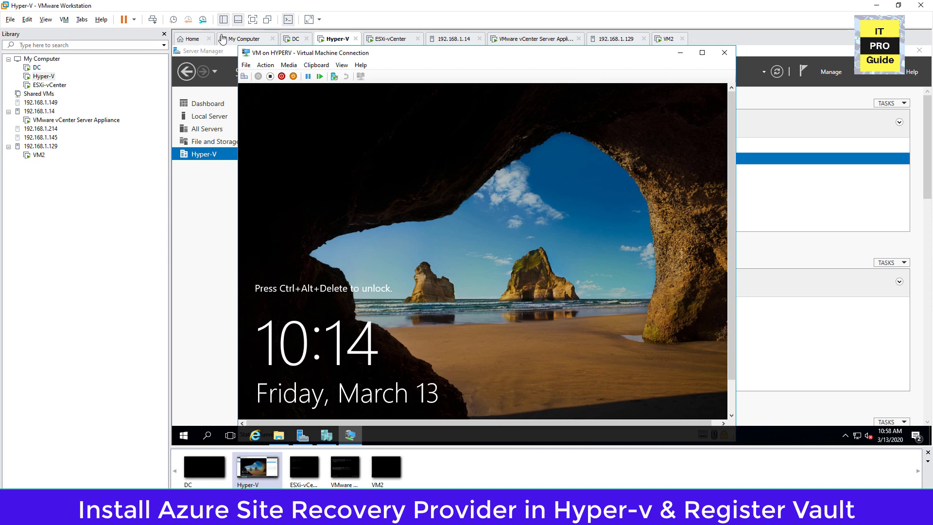
click(253, 20)
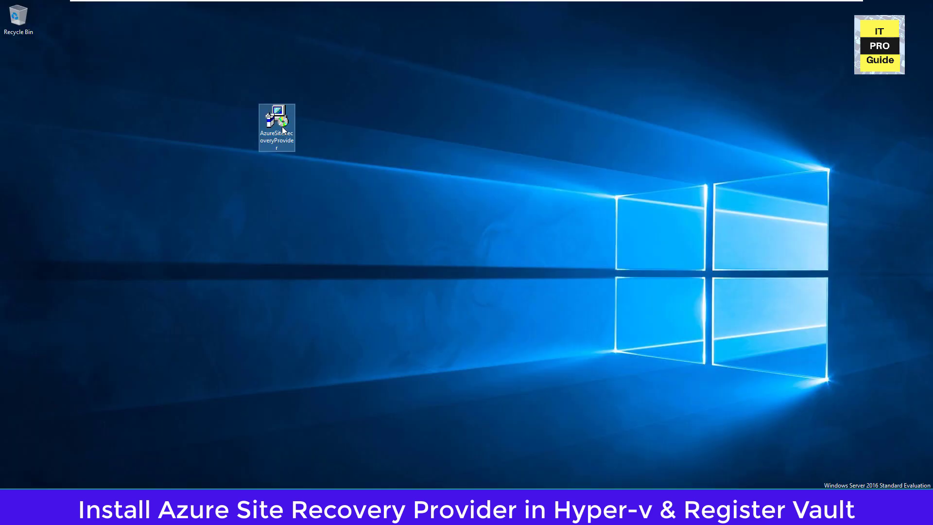
double_click(282, 127)
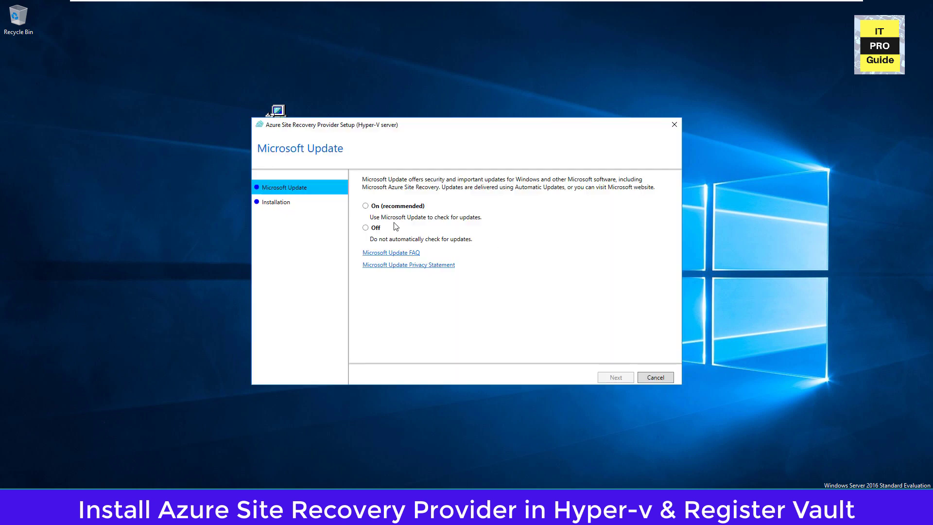
Turn Microsoft Update off, install the Azure Site Recovery Provider, and proceed to registering the server.
click(376, 229)
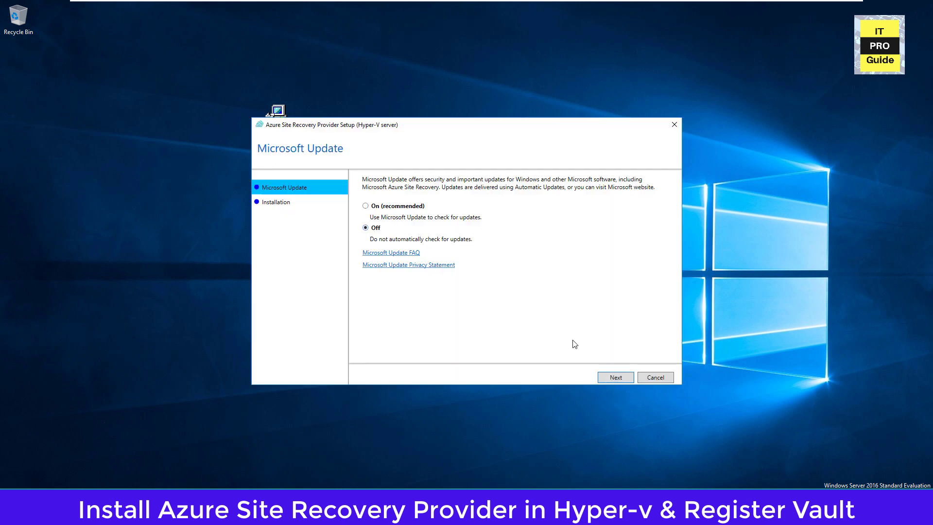
click(616, 377)
click(616, 378)
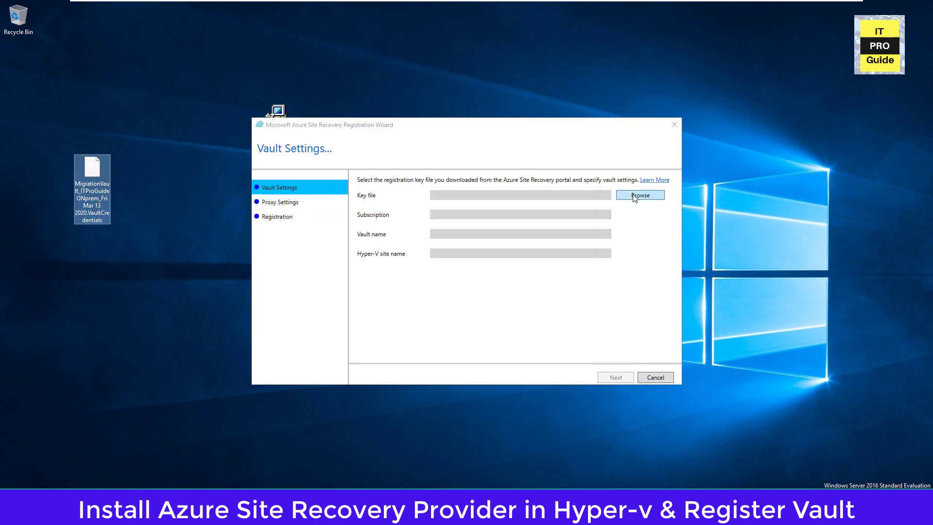
Register the server with the MigrationVault_ITProGuideONprem vault credentials file from the Desktop, connecting directly without a proxy server.
click(634, 196)
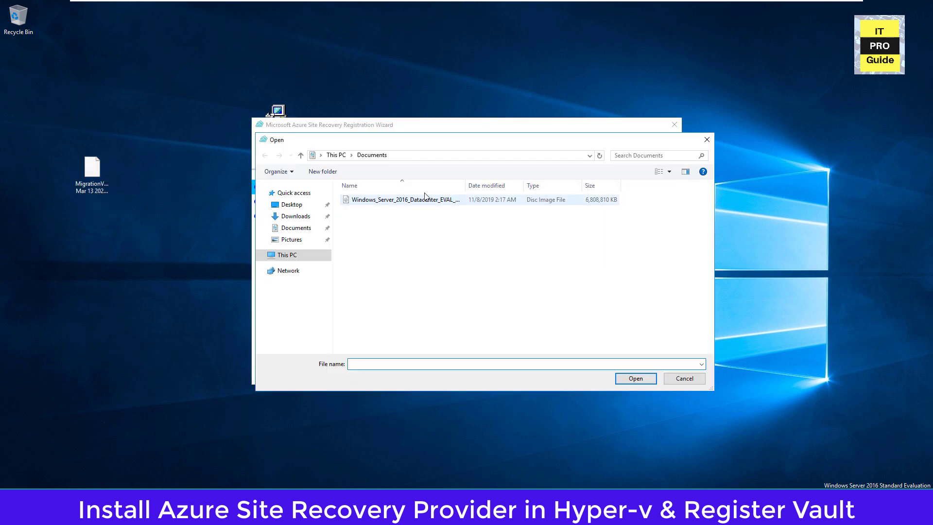
click(301, 210)
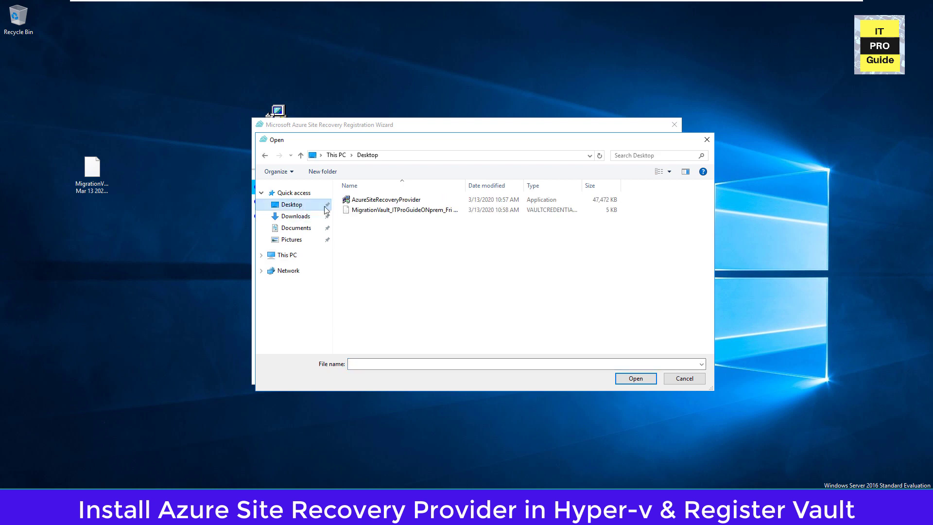
double_click(374, 211)
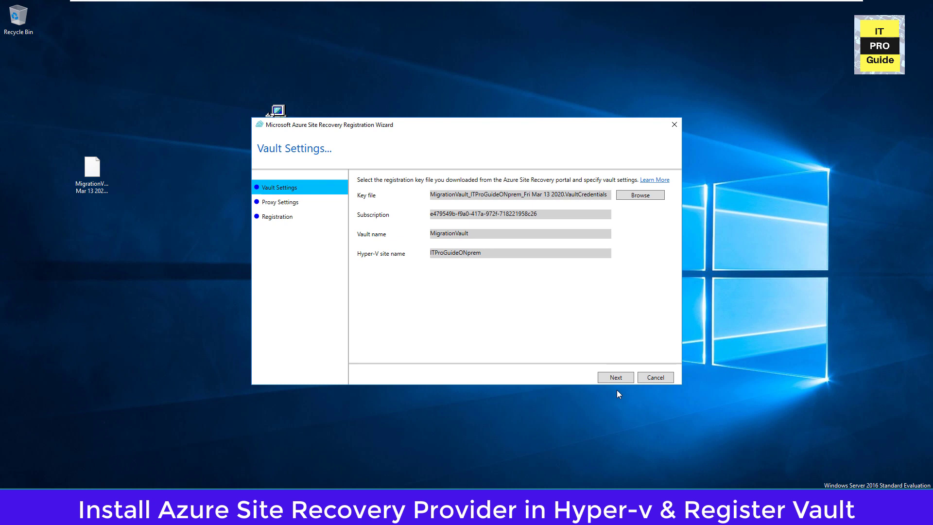
click(616, 377)
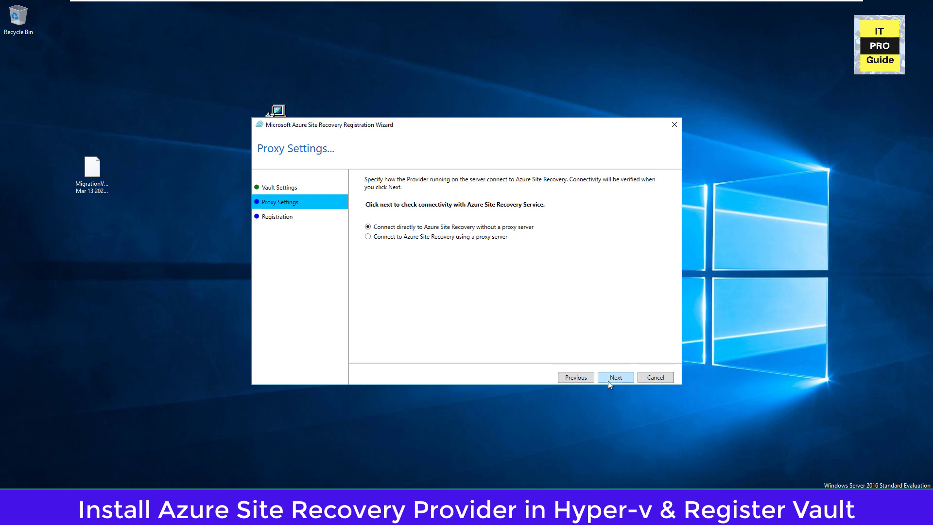
click(608, 380)
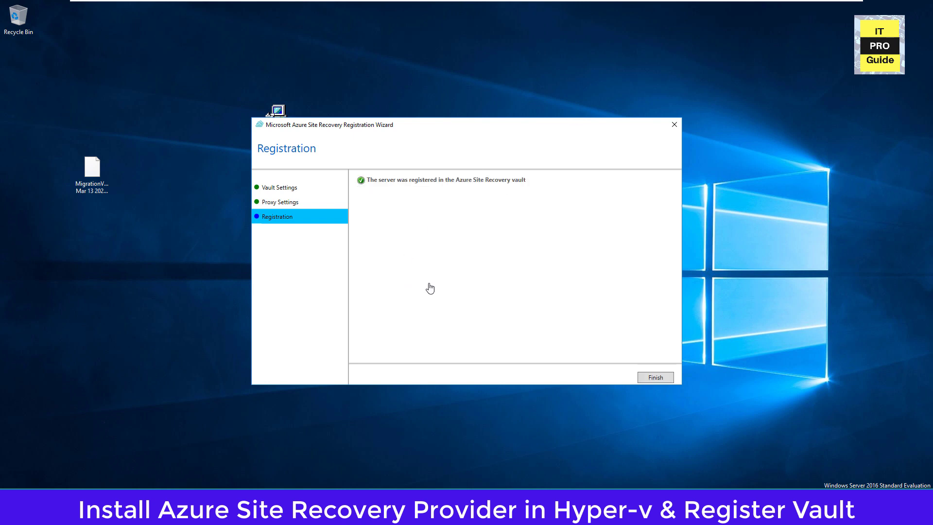
click(645, 381)
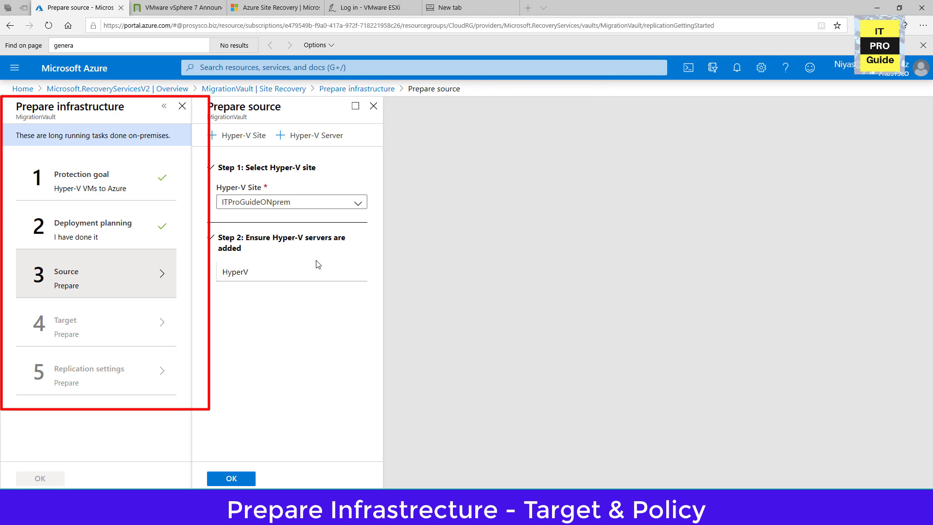
Switch back to the Azure portal and confirm the source preparation with the HyperV server in the ITProGuideONprem site.
click(265, 276)
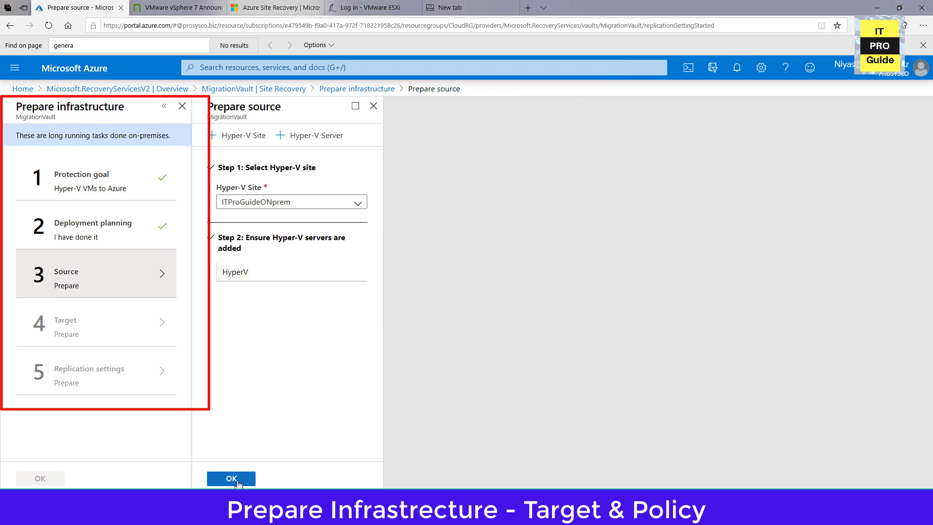
click(238, 482)
click(232, 478)
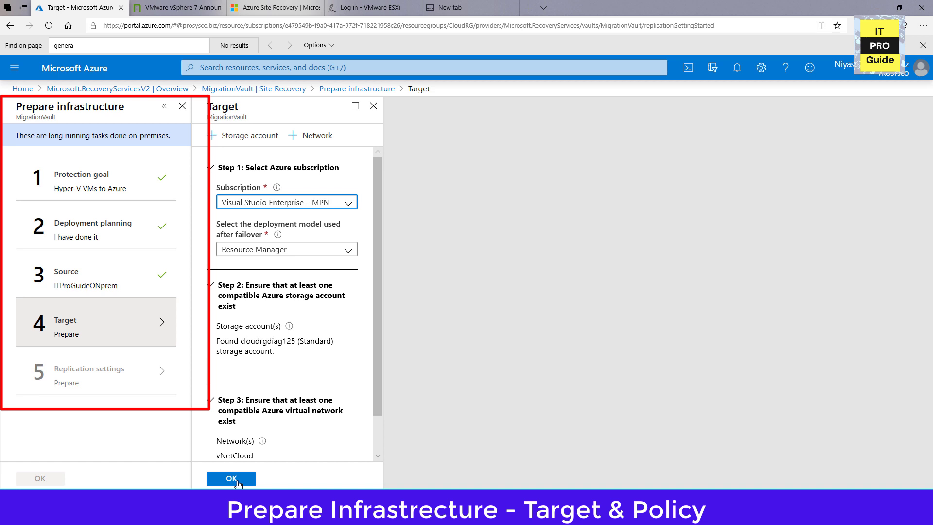
Keep Resource Manager as the post-failover deployment model, review the storage account and virtual network requirements, and confirm the target.
click(294, 249)
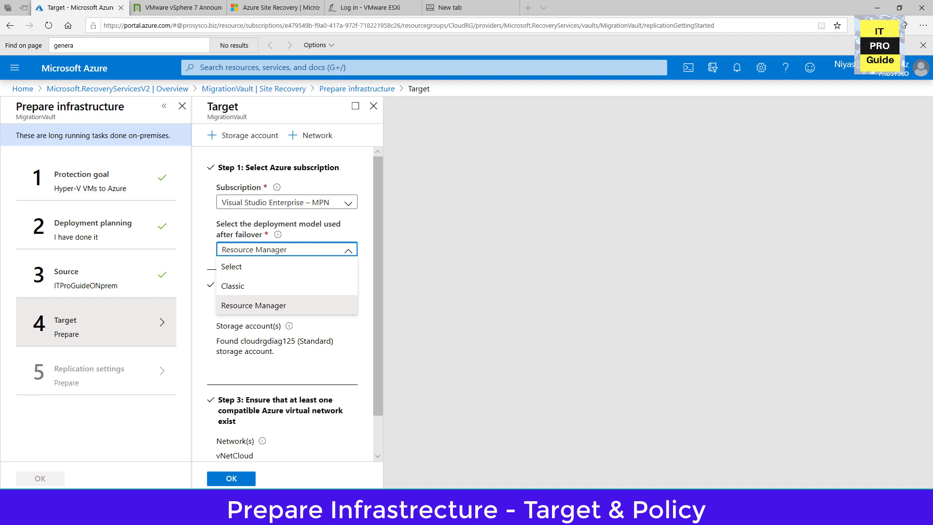
scroll(229, 418, down, 1)
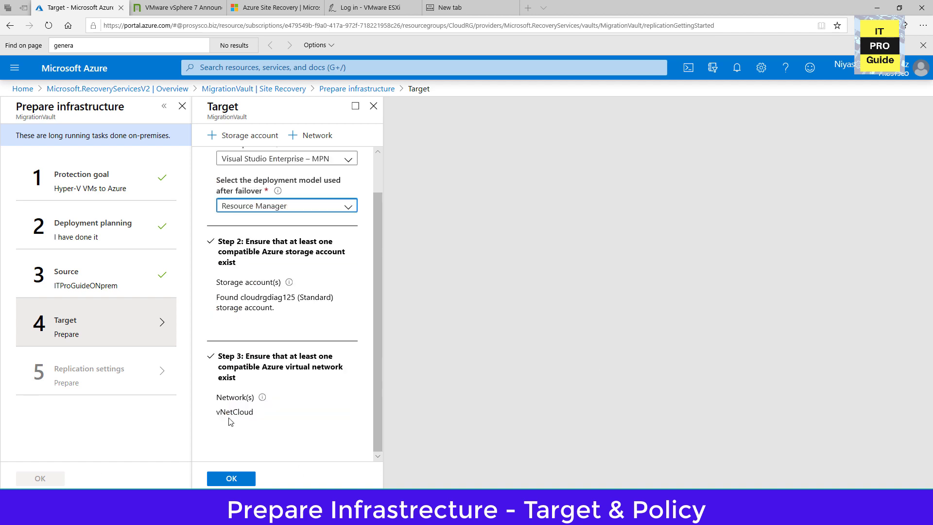
scroll(246, 420, up, 1)
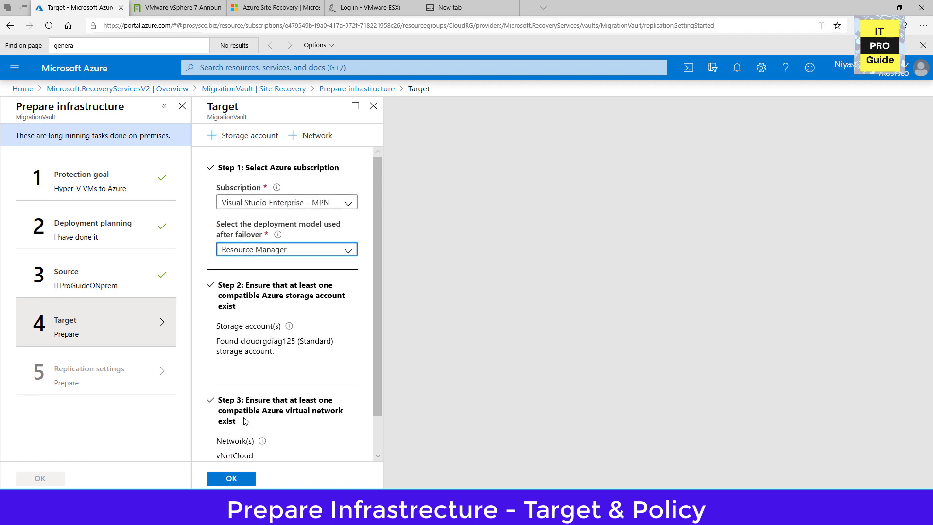
click(254, 255)
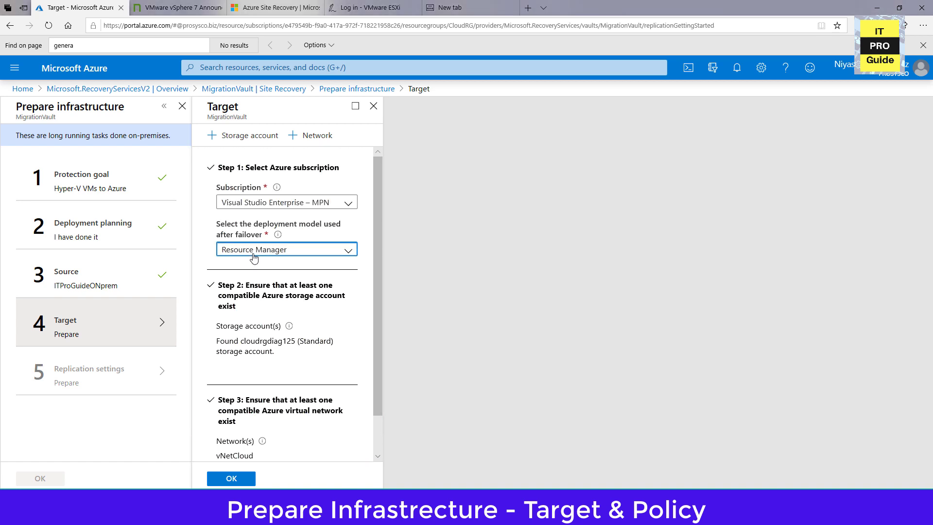
click(254, 256)
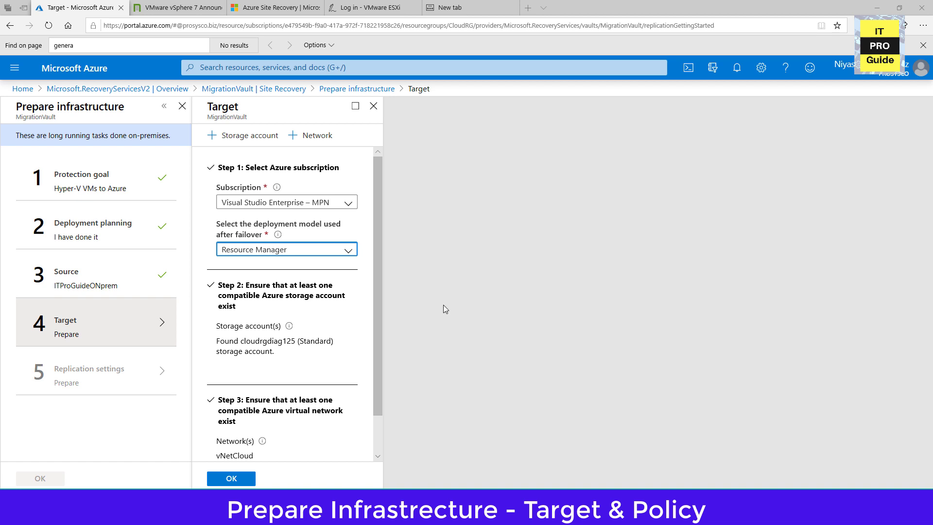
click(303, 256)
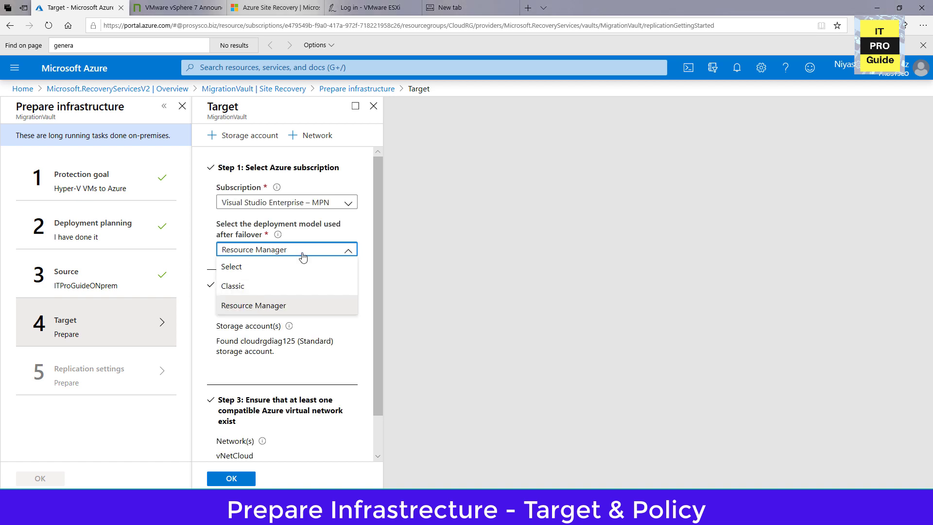
click(303, 257)
scroll(314, 334, down, 1)
click(277, 336)
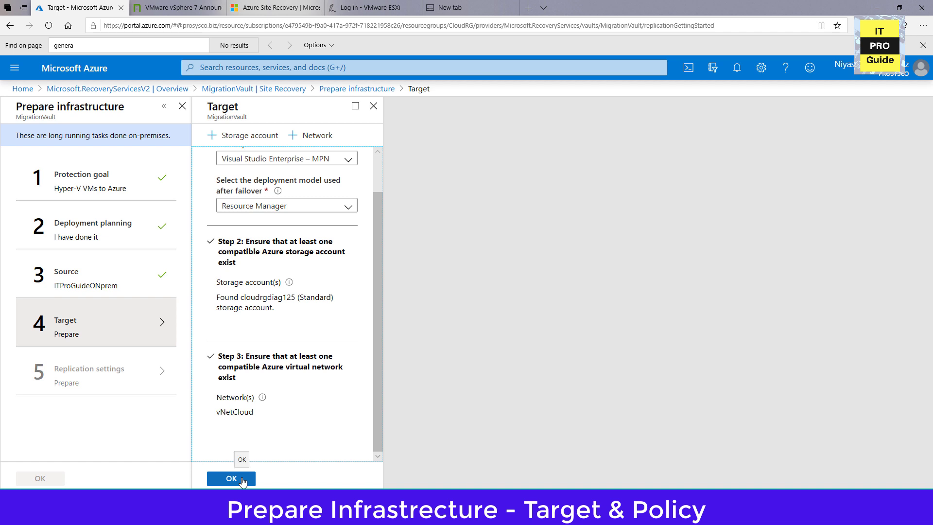
scroll(241, 443, up, 1)
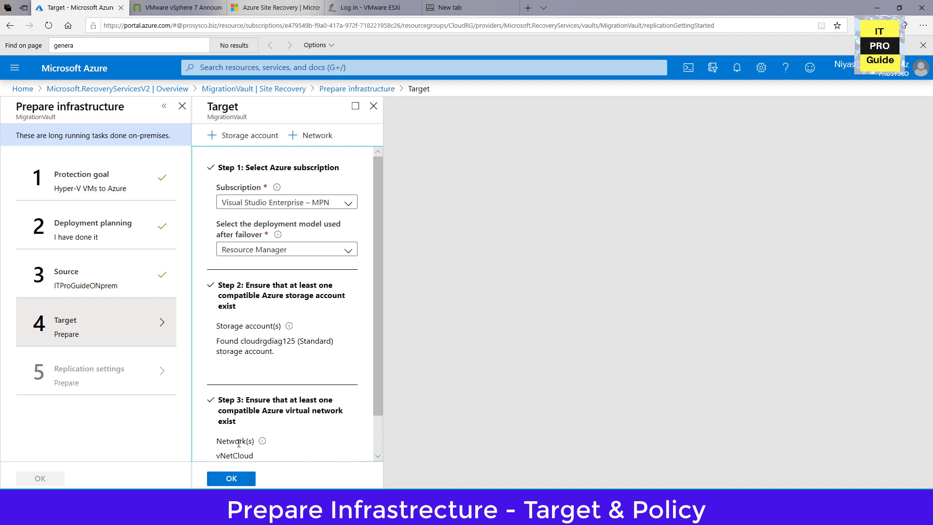
scroll(238, 443, down, 1)
click(233, 479)
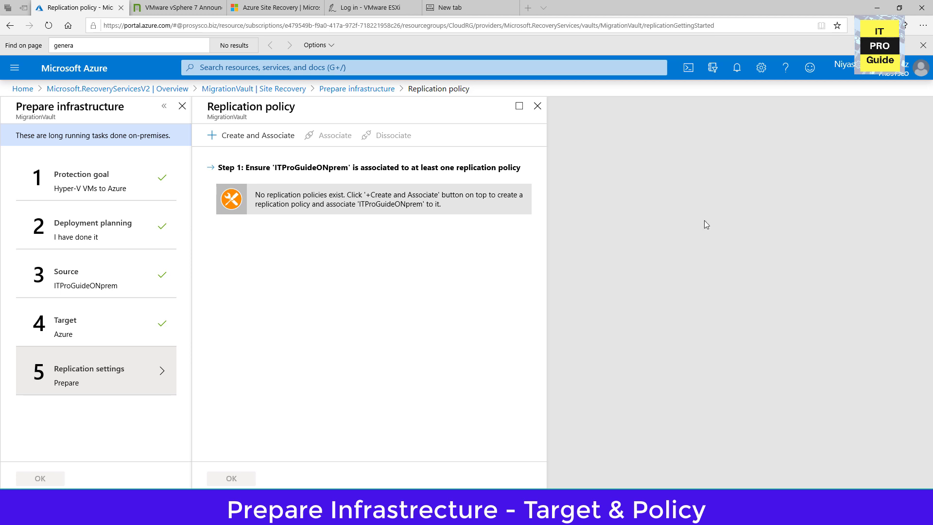
Create and associate a replication policy named ITproGuideReplicationPolicy, keeping the default copy frequency, retention and snapshot settings.
click(249, 144)
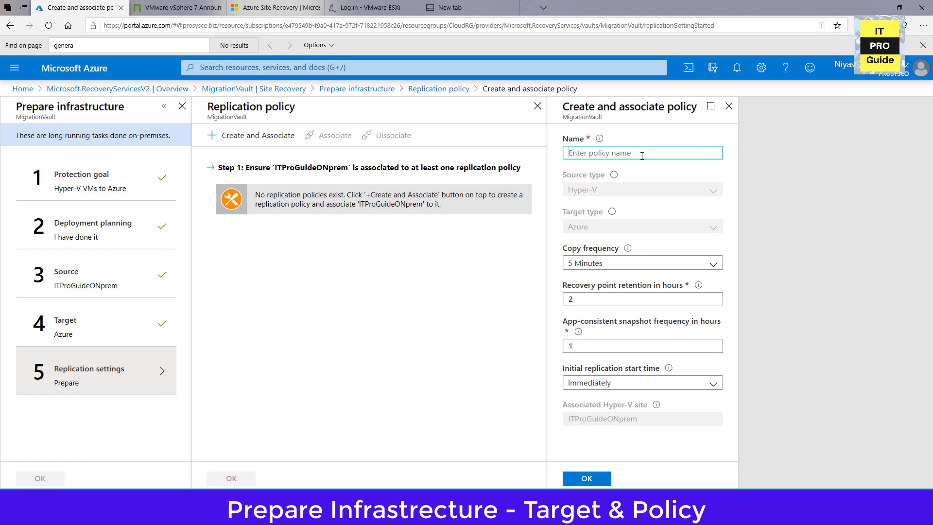
text(ITproGuideReplicationPolicy)
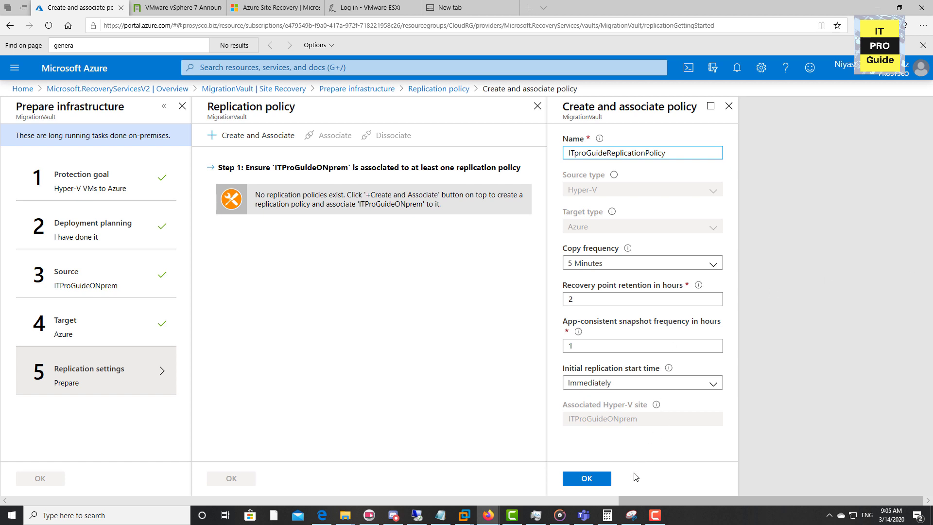
click(604, 480)
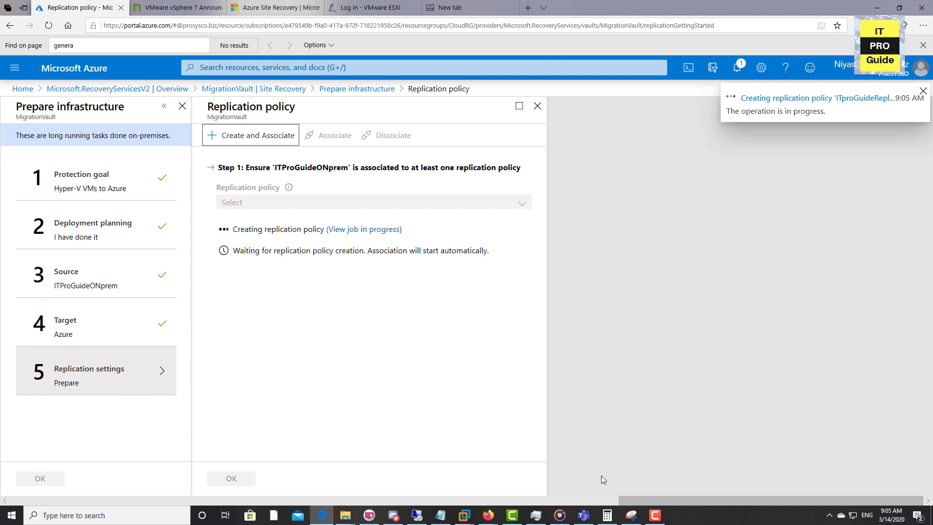
Confirm the completed infrastructure preparation and return to the vault's Site Recovery overview.
key(alt+Tab)
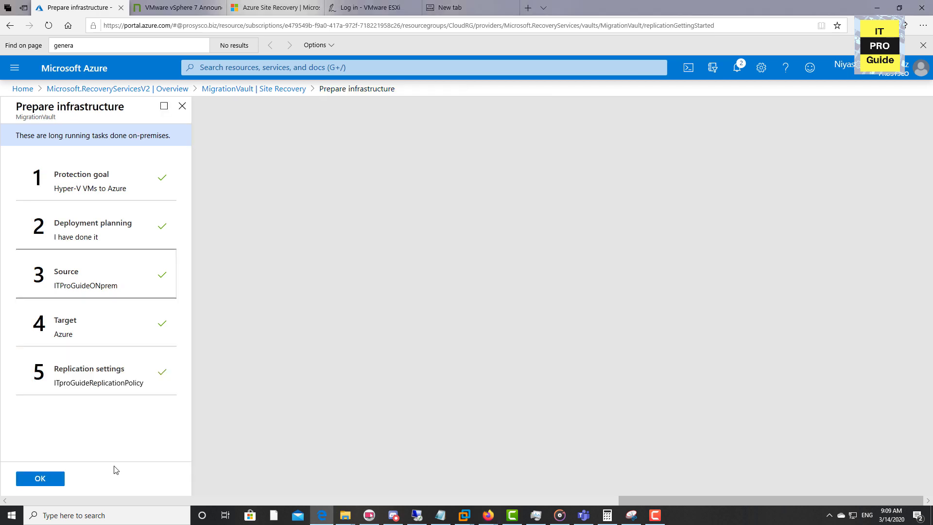
click(56, 479)
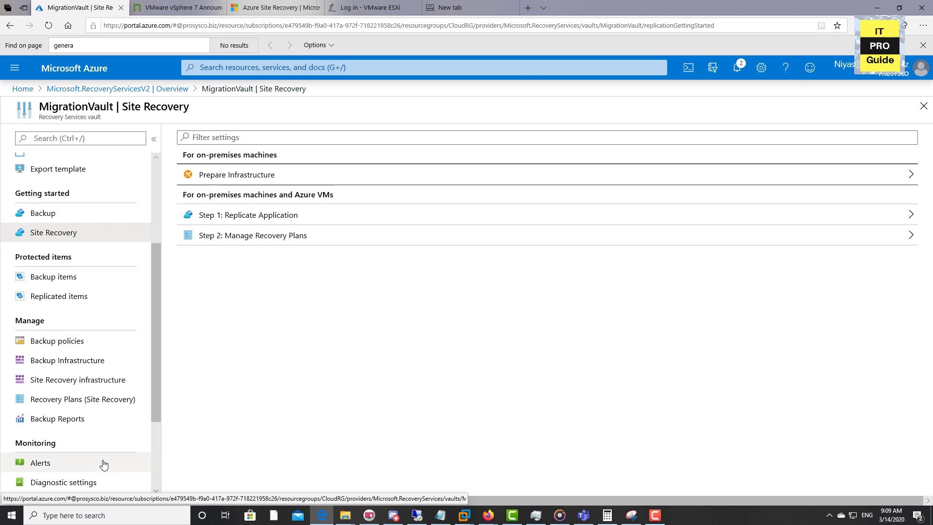
key(alt+Tab)
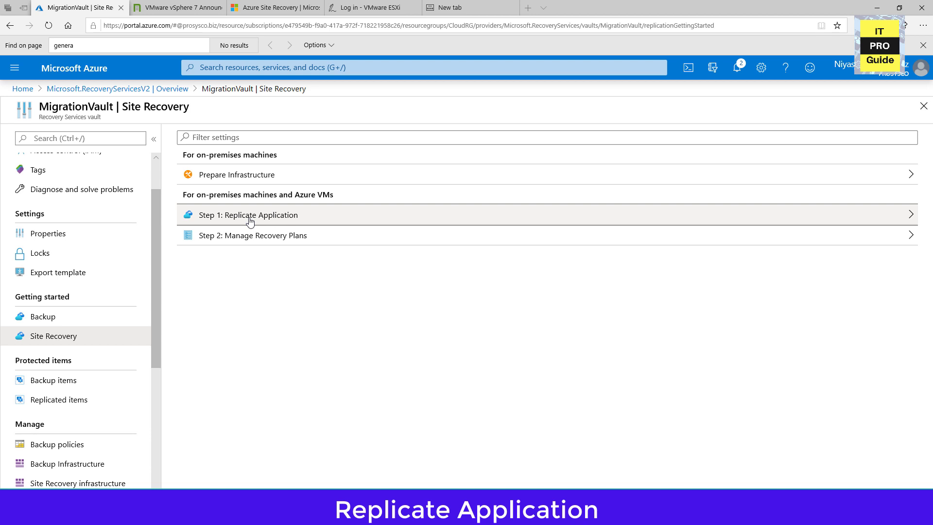
Start replicating an application and confirm the on-premises source as a migration with ITProGuideONprem as the source location.
click(250, 216)
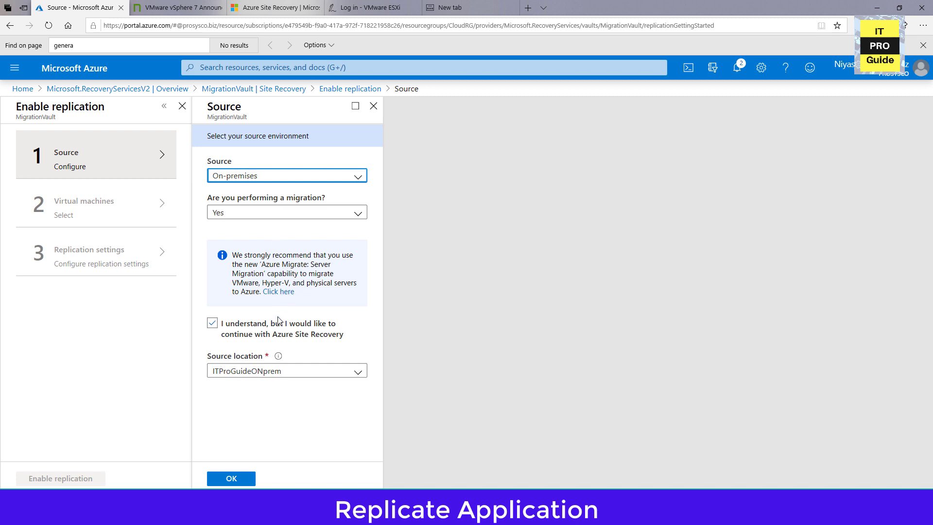
click(288, 372)
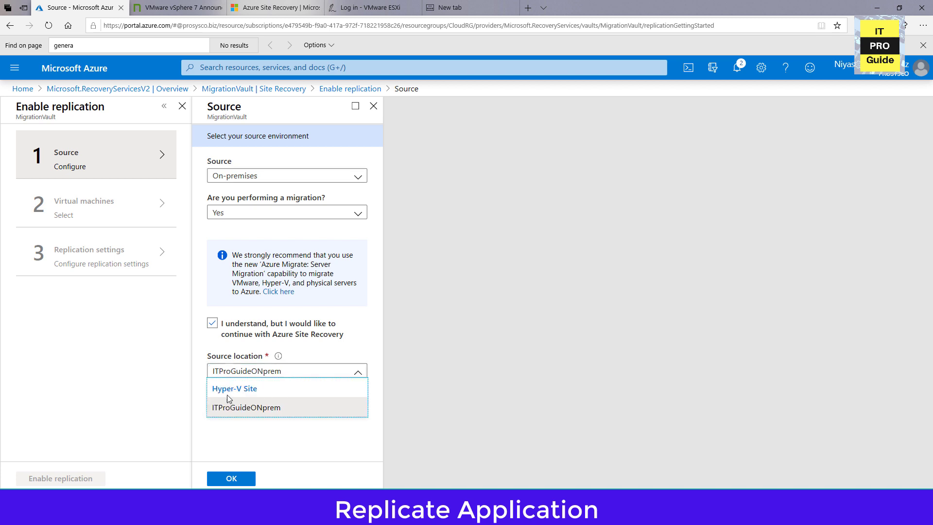
click(231, 407)
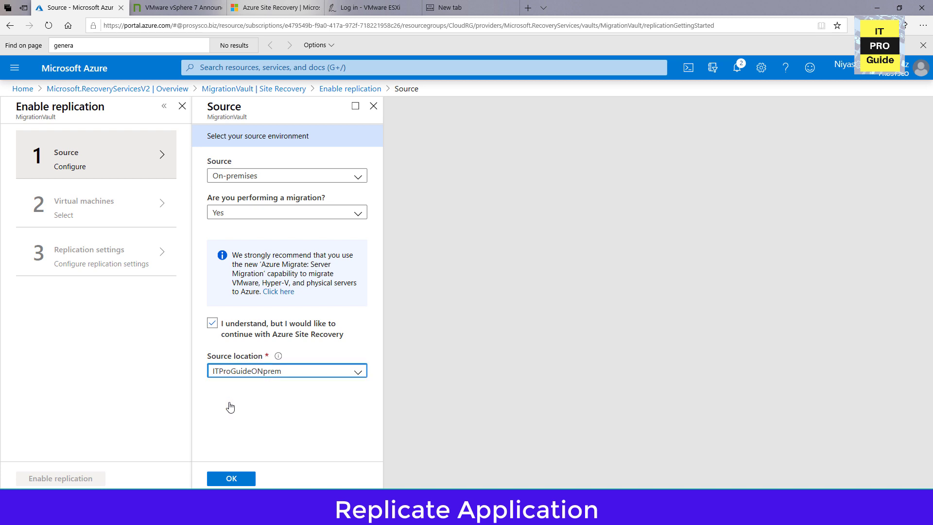
click(236, 218)
click(235, 219)
click(246, 181)
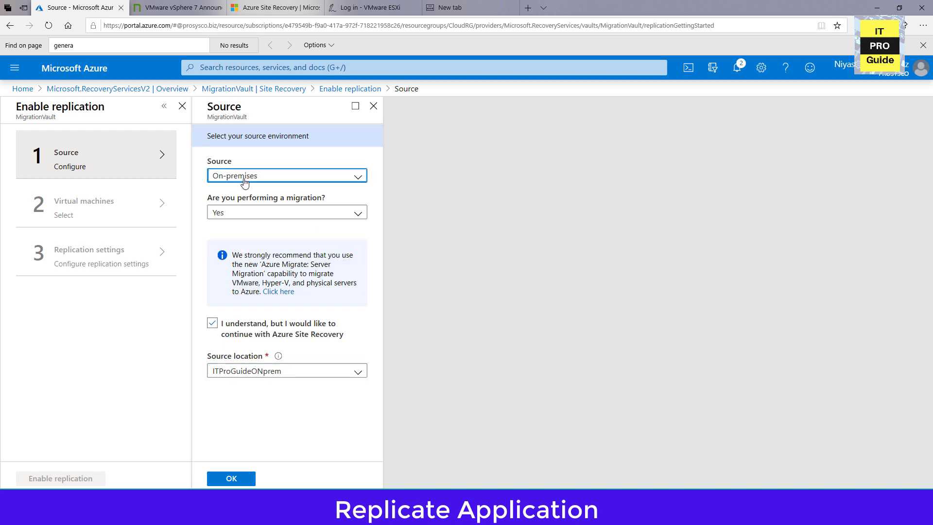
click(245, 183)
click(236, 479)
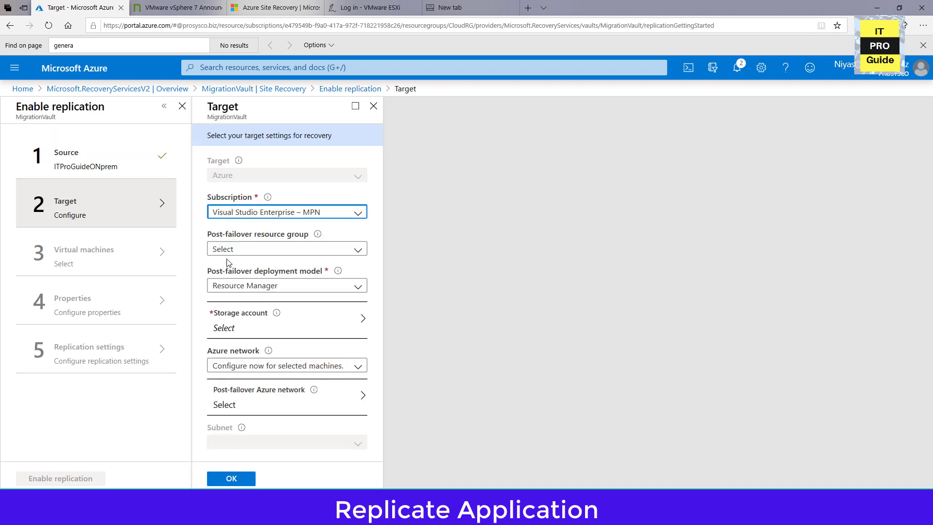
Set the target's post-failover resource group to CloudRG and its storage account to cloudrgdiag125.
click(298, 258)
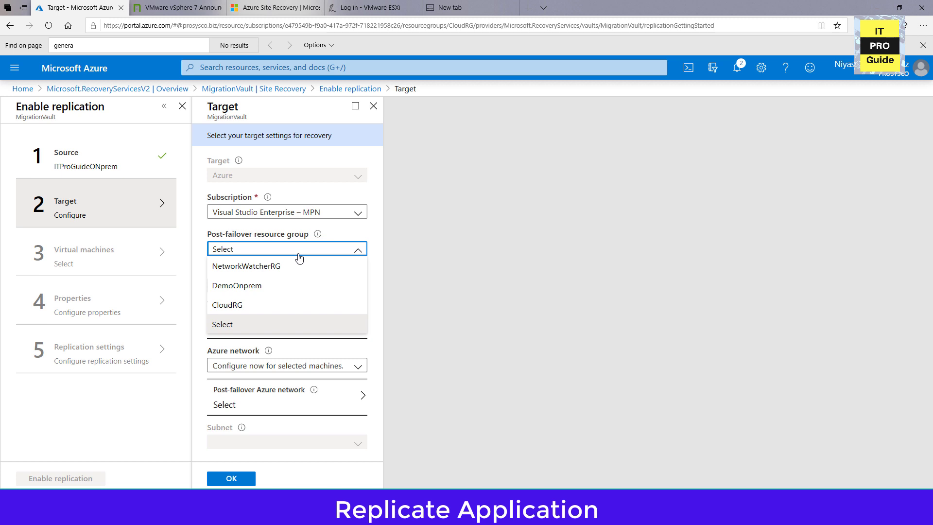
click(284, 304)
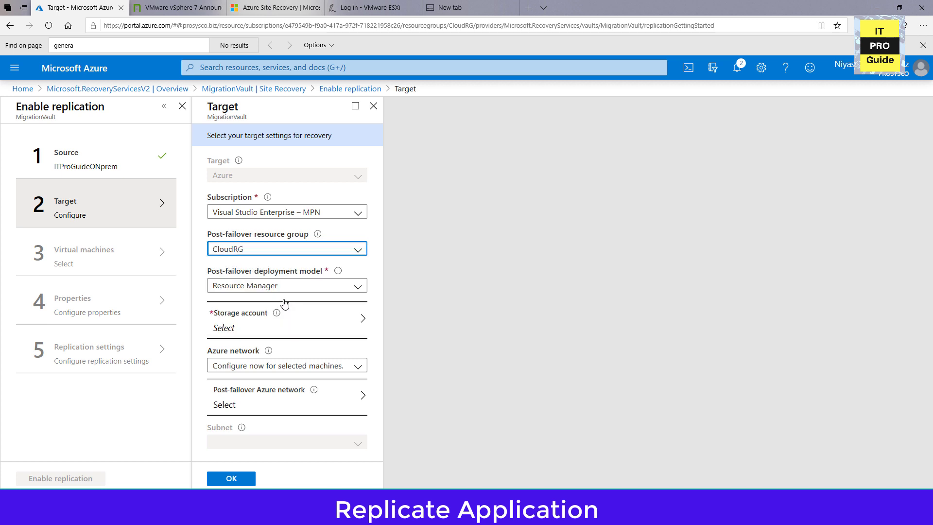
click(283, 318)
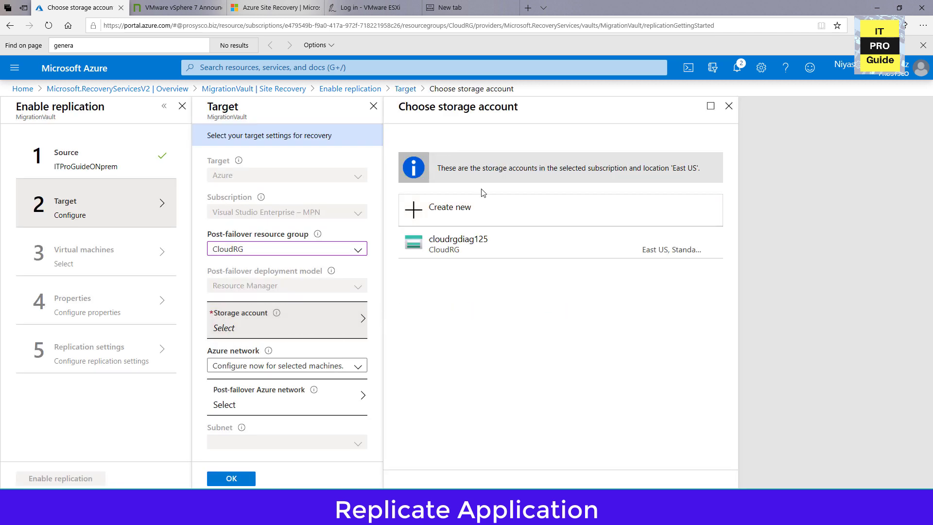
click(489, 253)
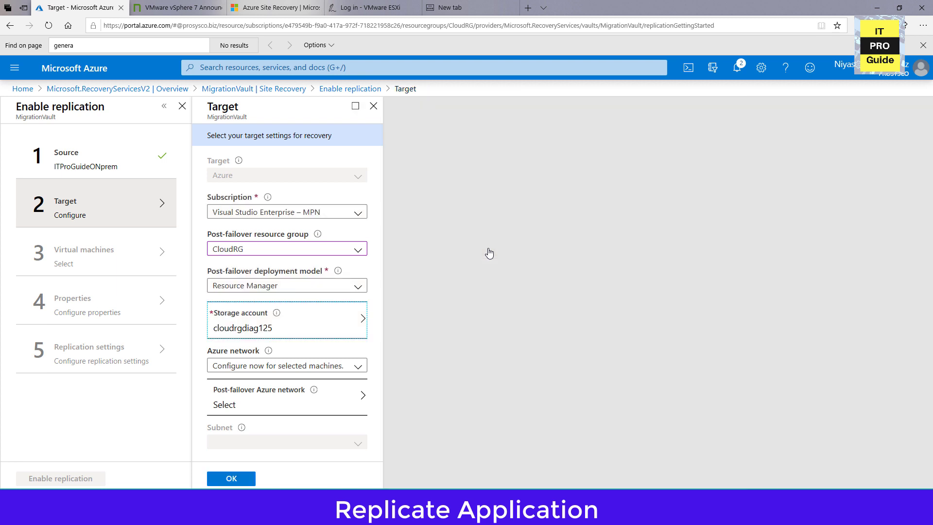
Configure the target network for selected machines with vNetCloud and its ProductionNetworkSubnet, and confirm the target settings.
click(345, 332)
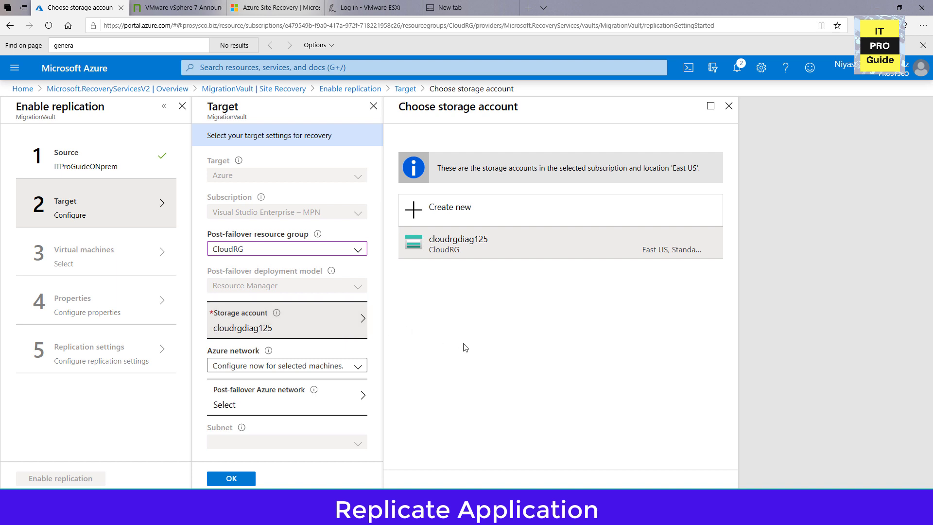
click(347, 372)
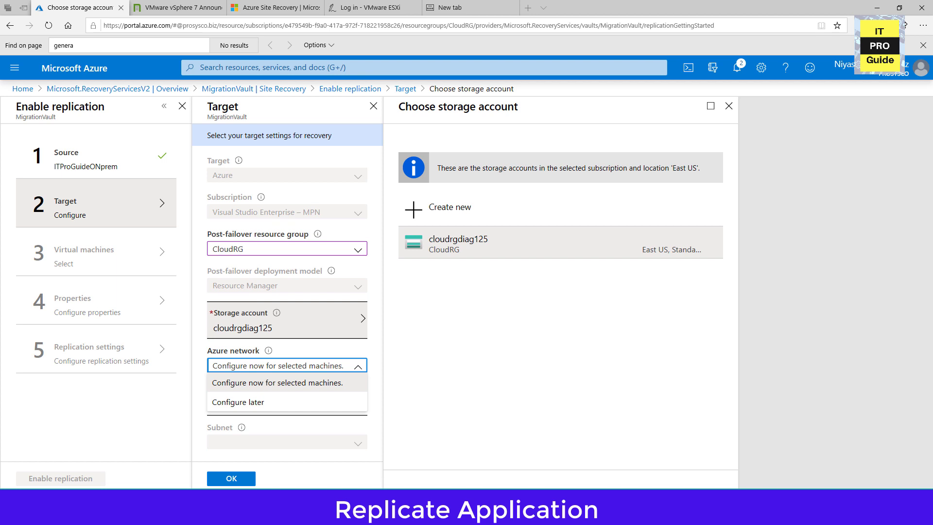
click(240, 384)
click(301, 393)
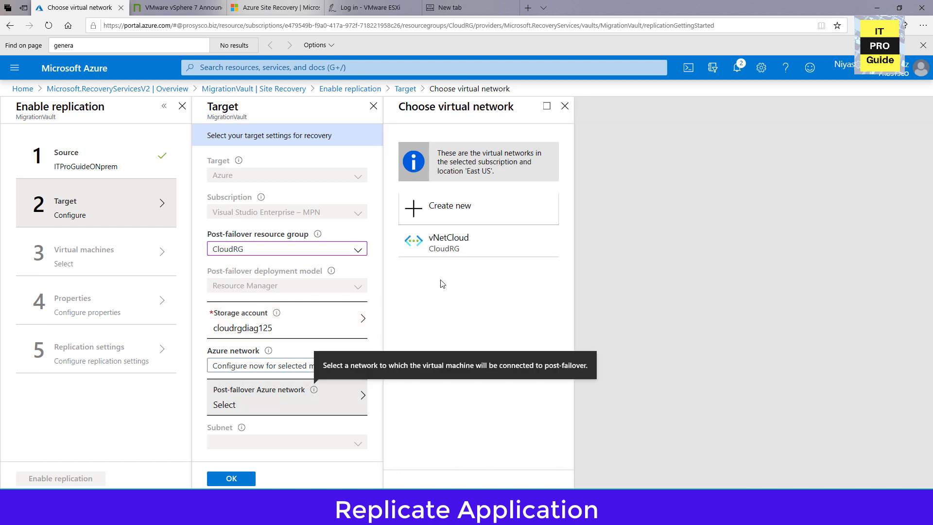
click(446, 248)
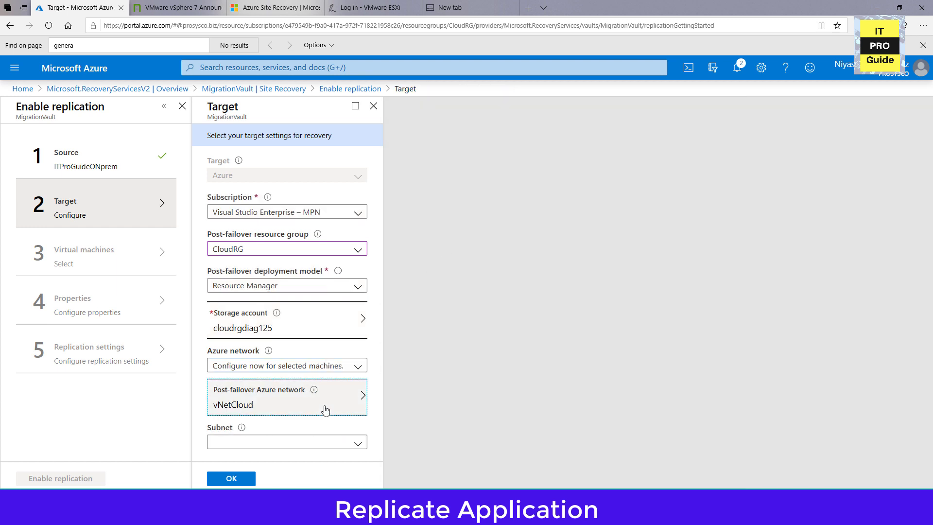
click(346, 443)
click(339, 462)
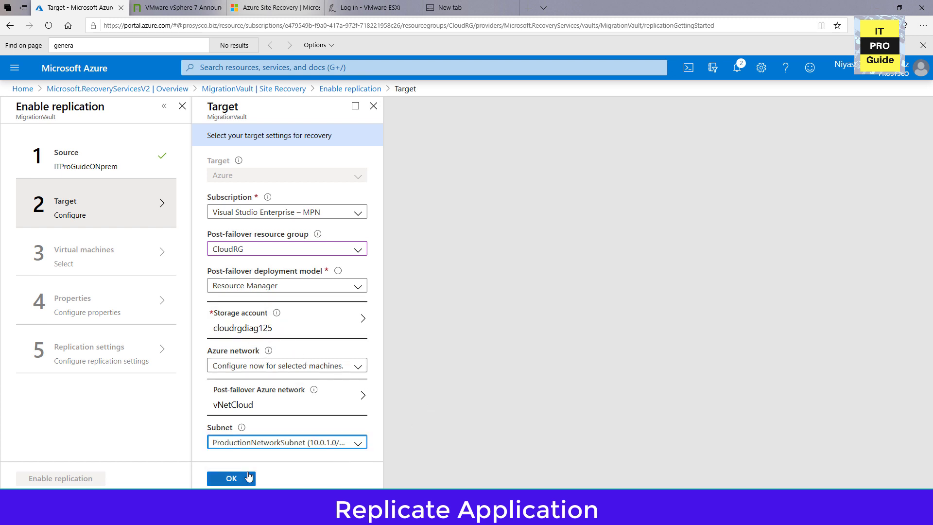
click(231, 478)
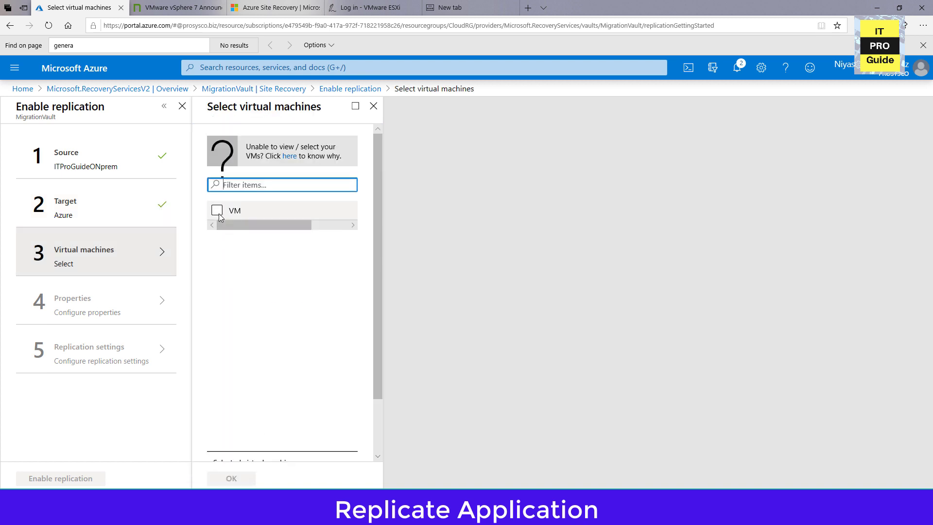
Select the virtual machine VM for replication, check the selected machines list, and confirm the selection.
click(217, 211)
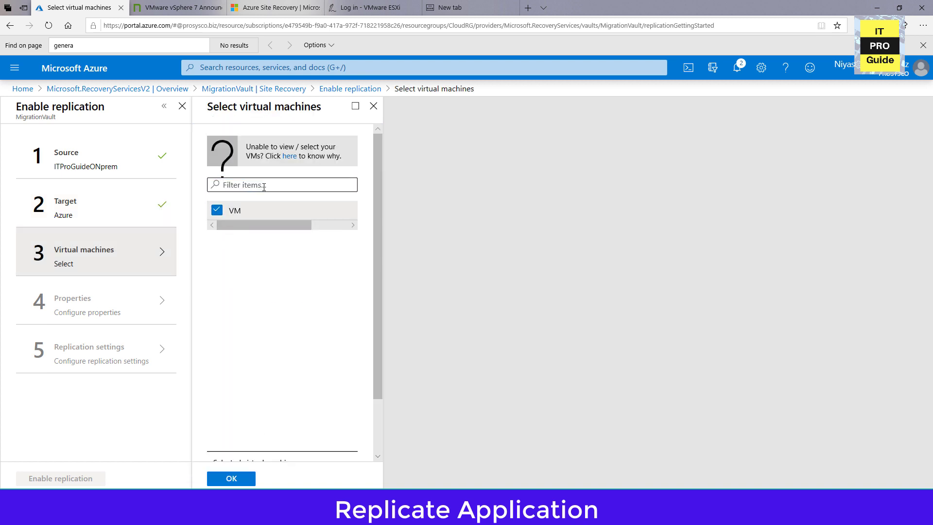
drag(275, 227, 320, 229)
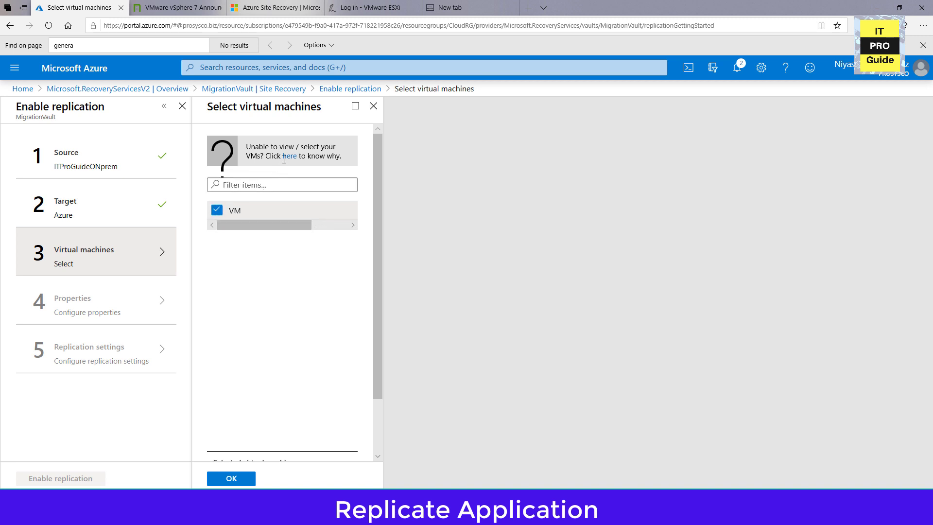
scroll(275, 437, down, 2)
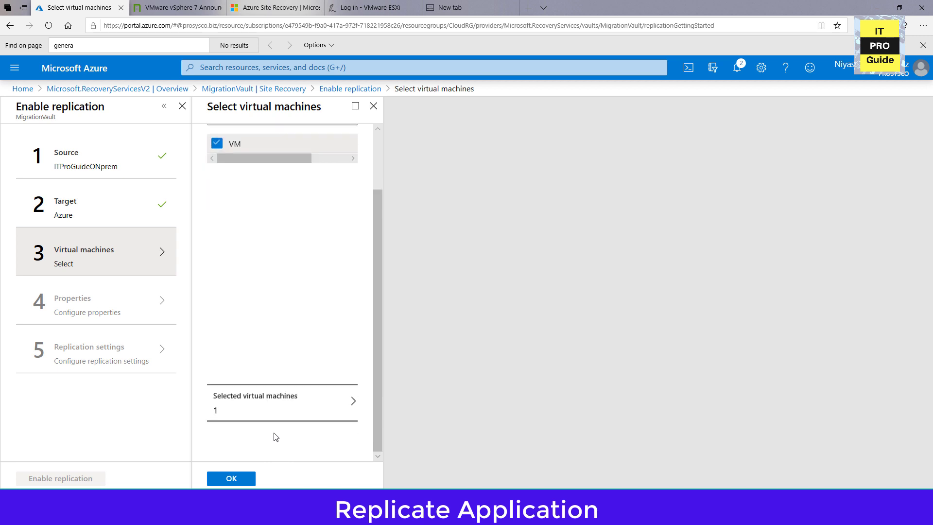
click(264, 418)
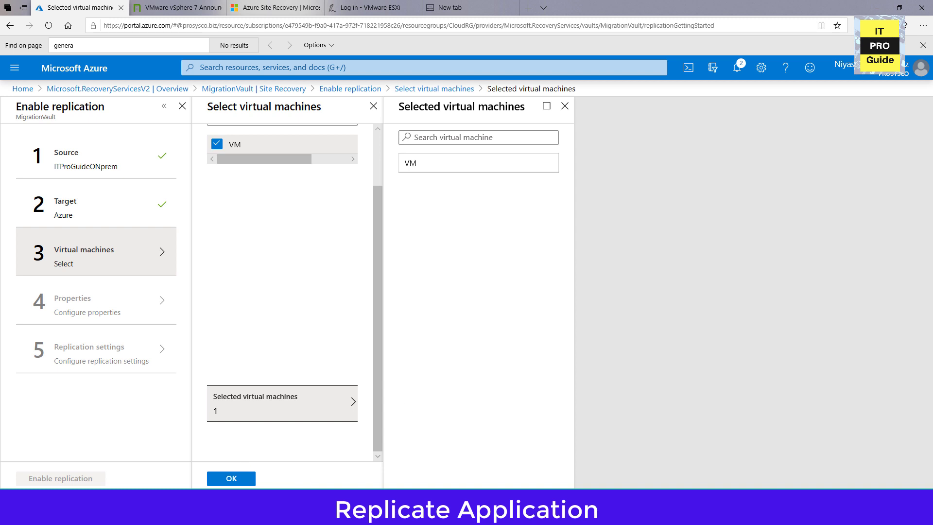
click(231, 479)
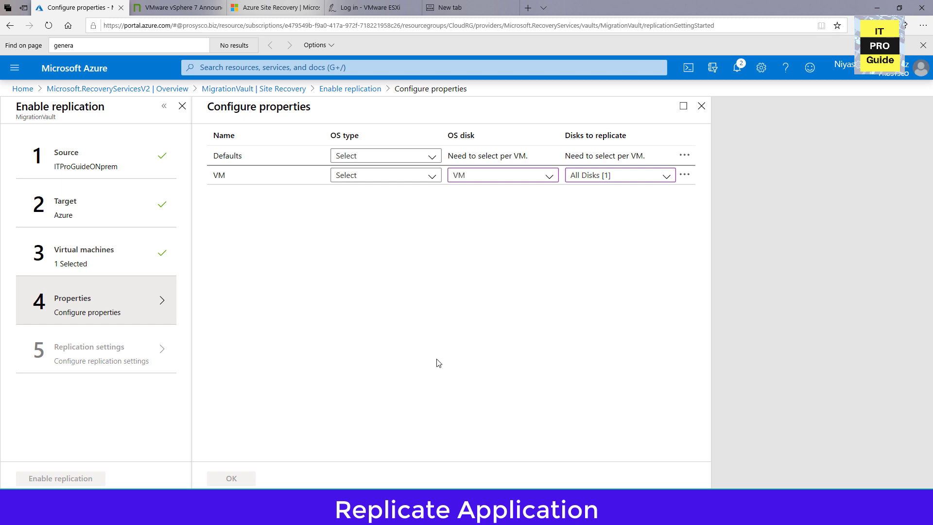
Set the OS type of VM to Windows, keep VM as OS disk with all disks replicated, and confirm the properties.
click(426, 179)
click(424, 212)
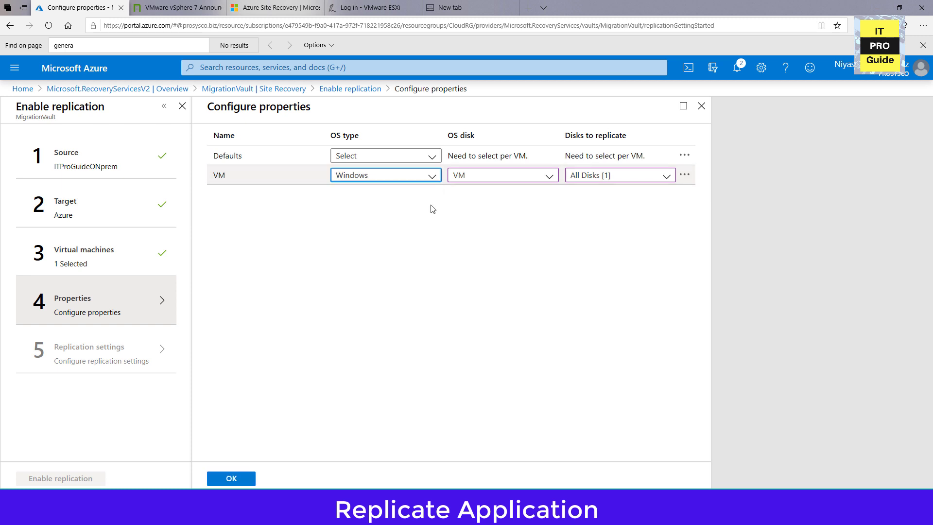
click(476, 184)
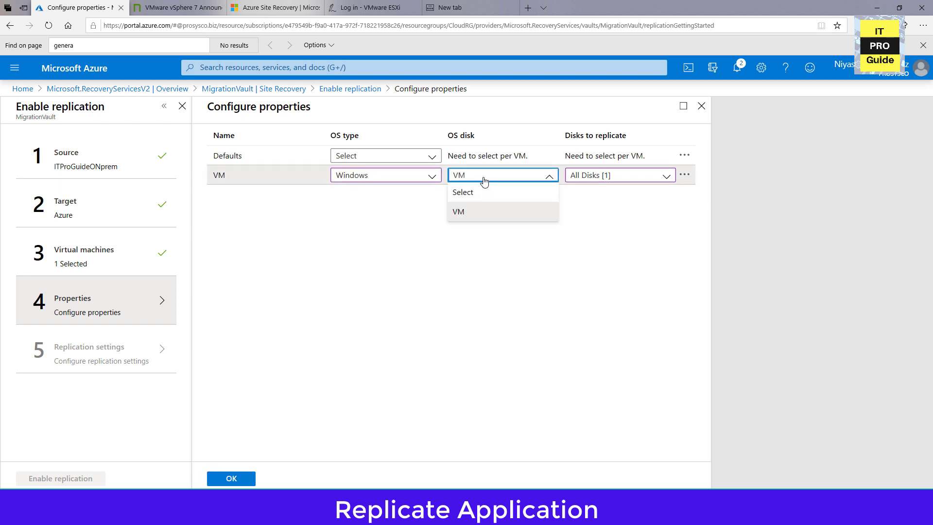
click(482, 181)
click(624, 183)
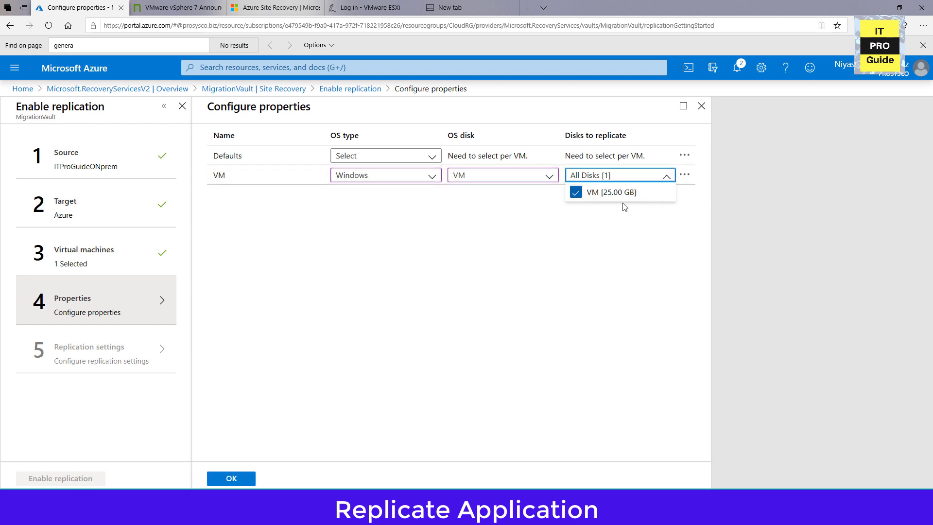
click(577, 240)
click(684, 179)
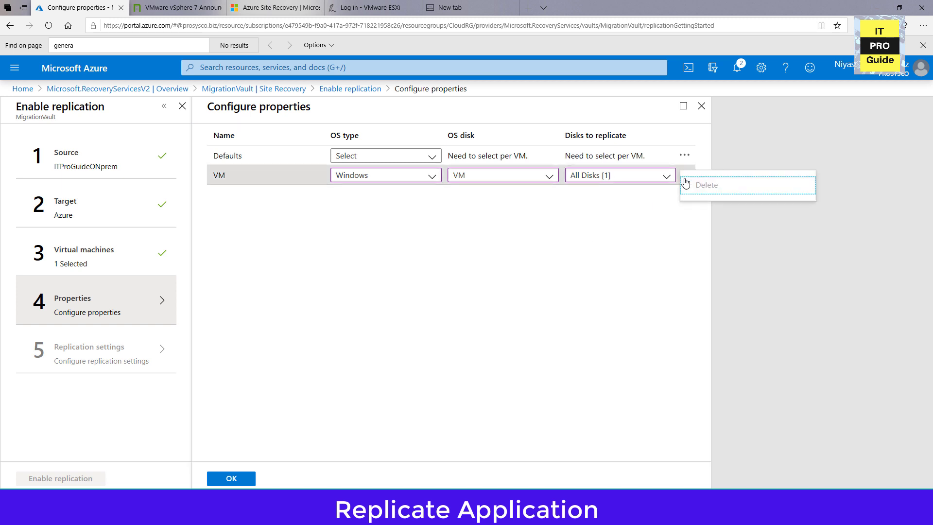
click(687, 237)
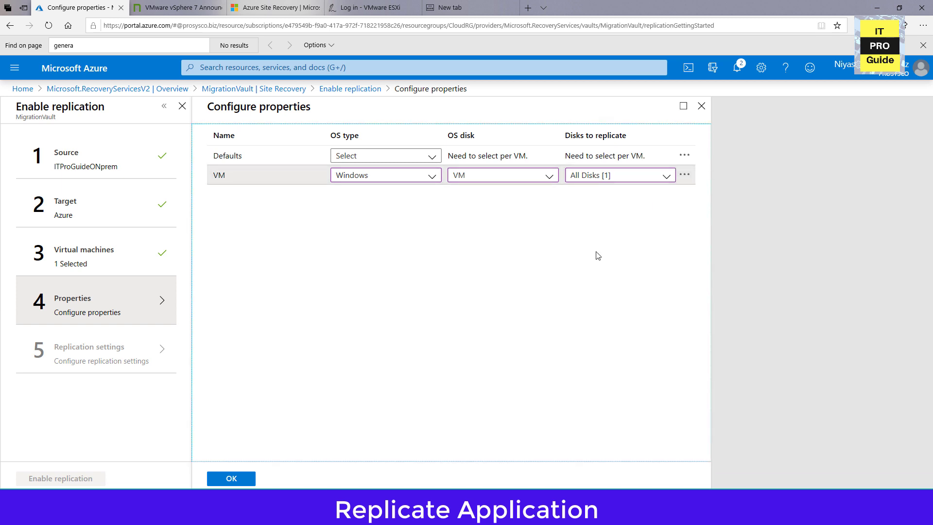
click(232, 480)
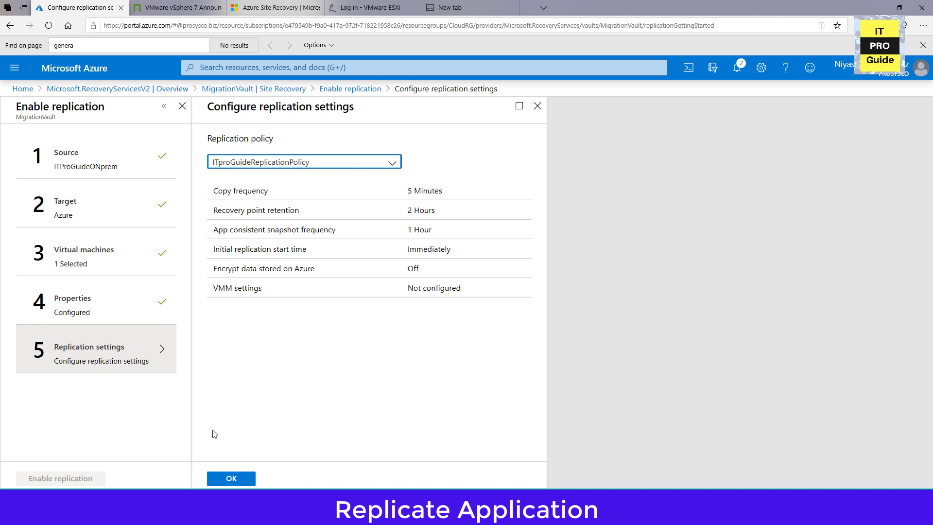
Accept ITproGuideReplicationPolicy as the replication policy and enable replication for the selected machine.
click(238, 480)
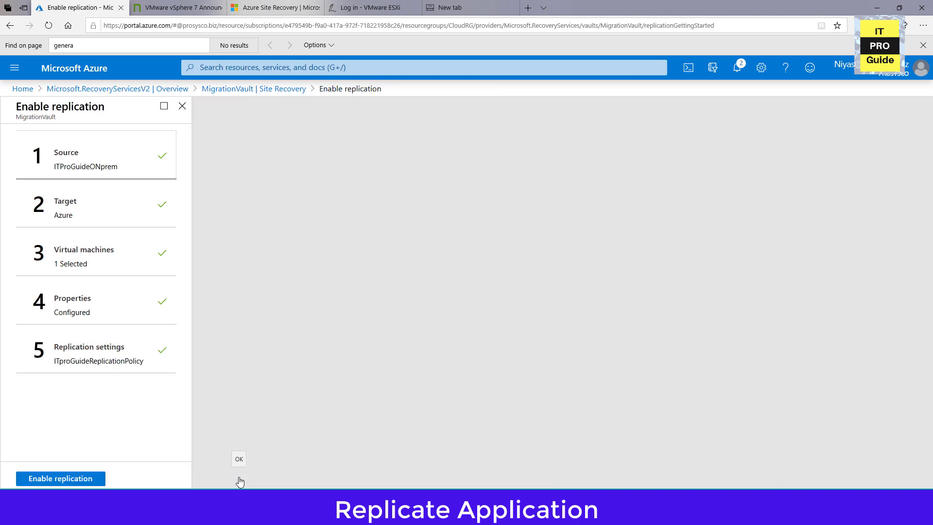
click(97, 482)
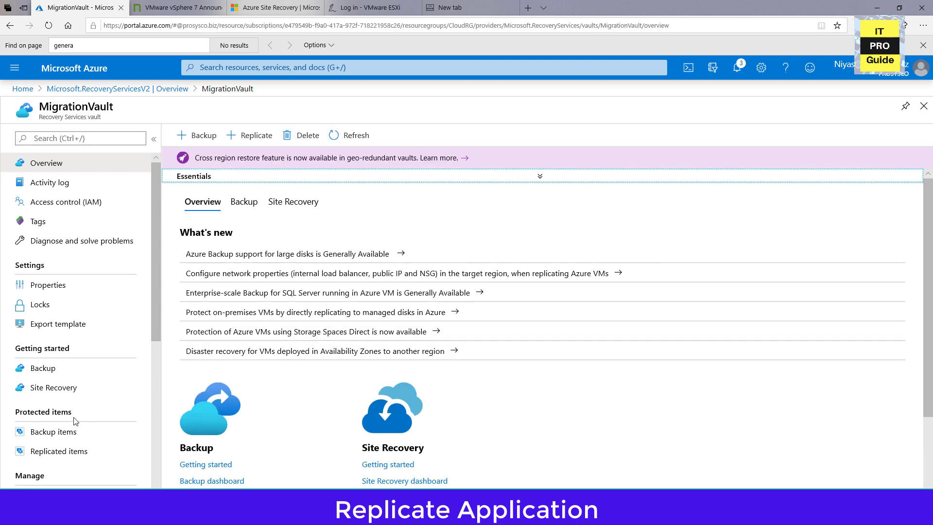
Open VM from the vault's replicated items and examine its synchronization status and infrastructure view.
scroll(75, 391, down, 1)
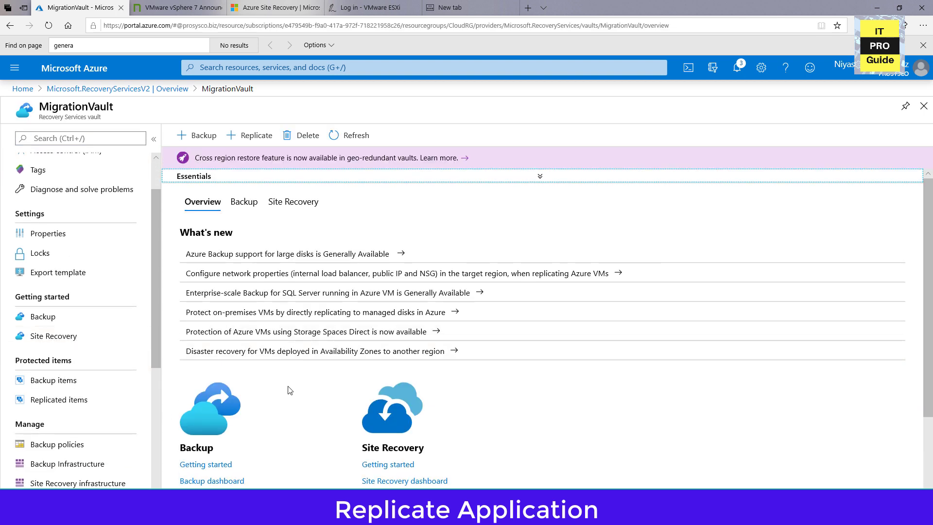
scroll(290, 389, down, 2)
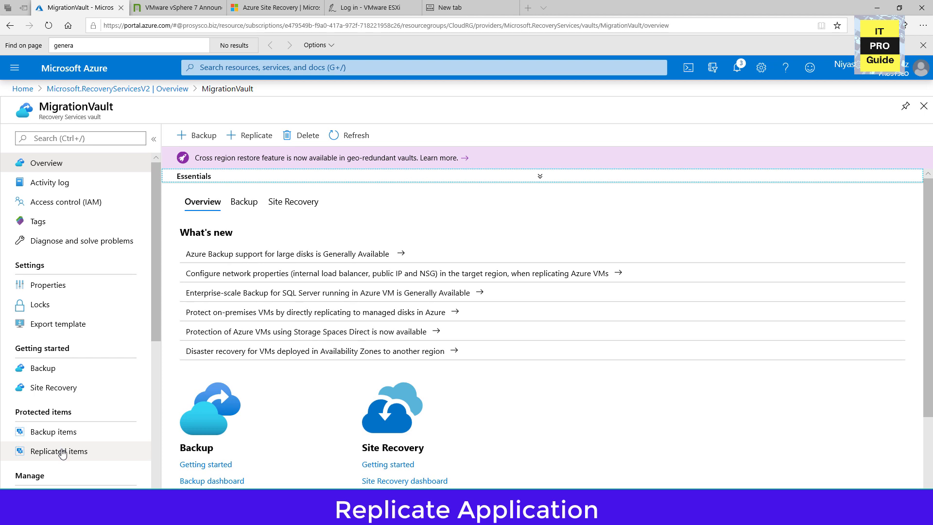
click(62, 452)
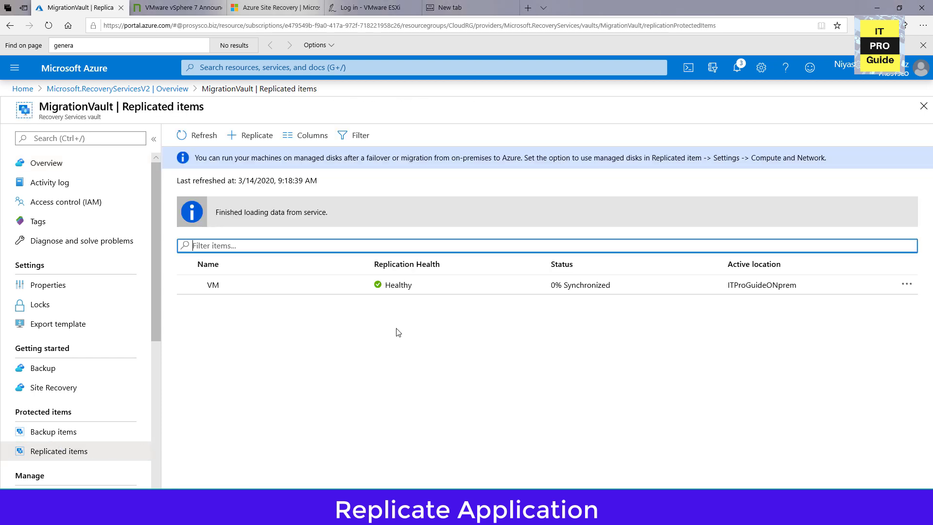
click(476, 292)
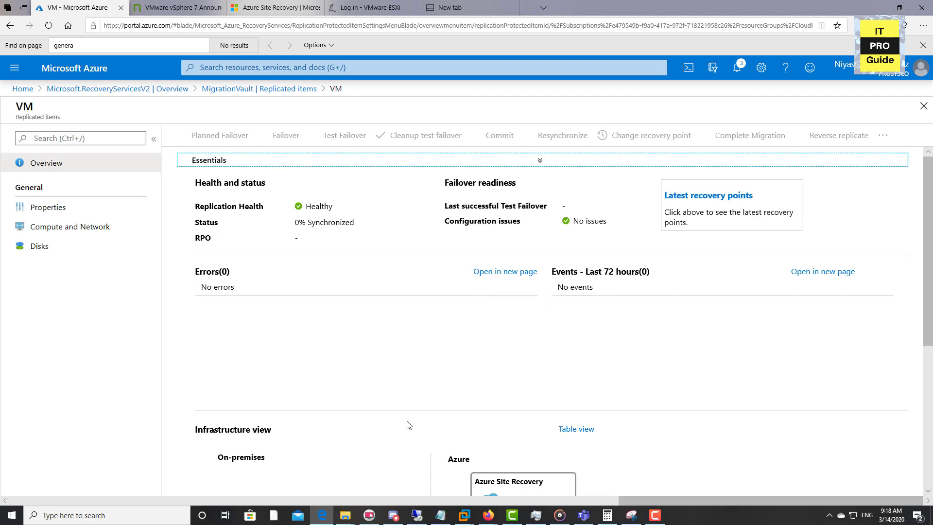
scroll(408, 425, down, 5)
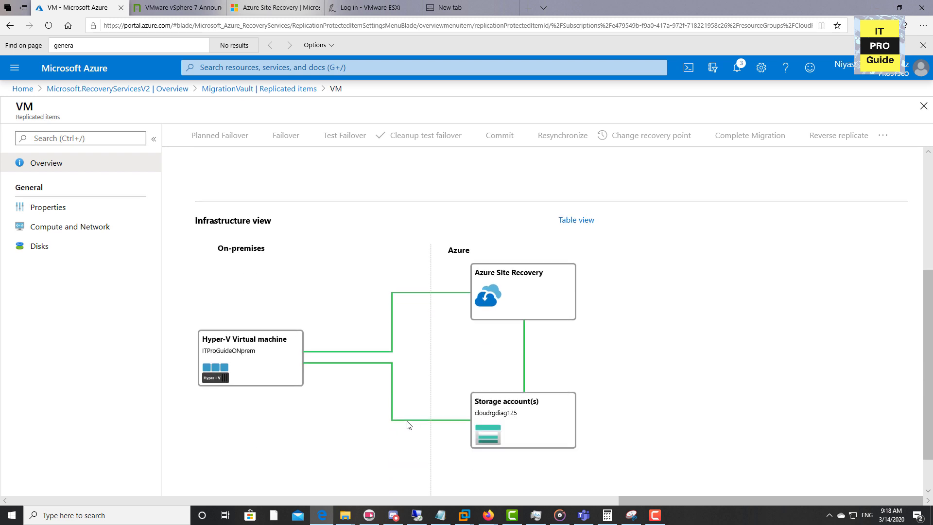
scroll(408, 426, down, 1)
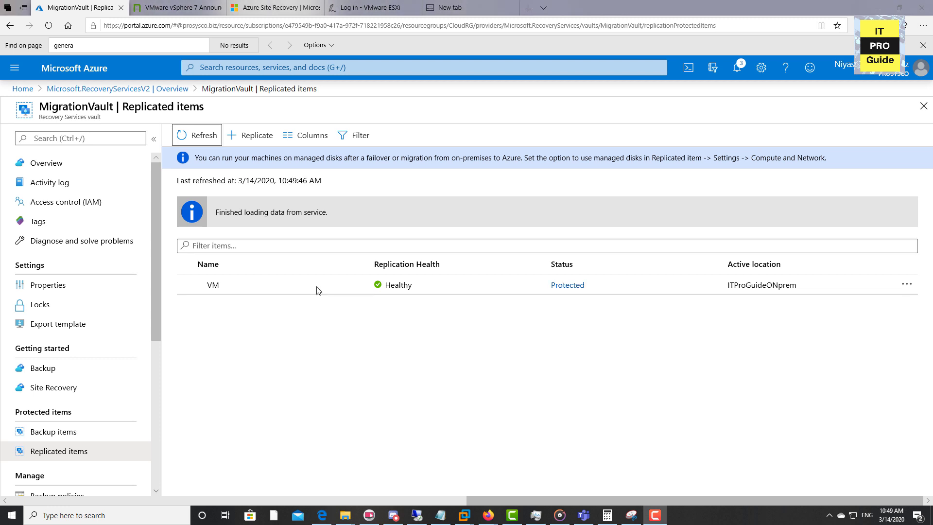
Reopen the replicated item VM and check its protection status, RPO, configuration issues, events and infrastructure diagram.
click(317, 289)
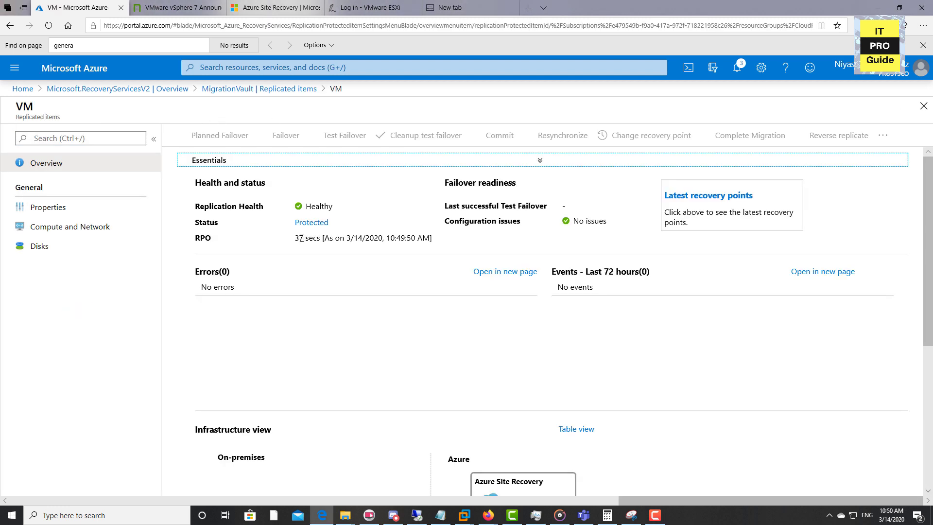
drag(299, 237, 365, 238)
drag(574, 221, 599, 221)
scroll(535, 287, down, 1)
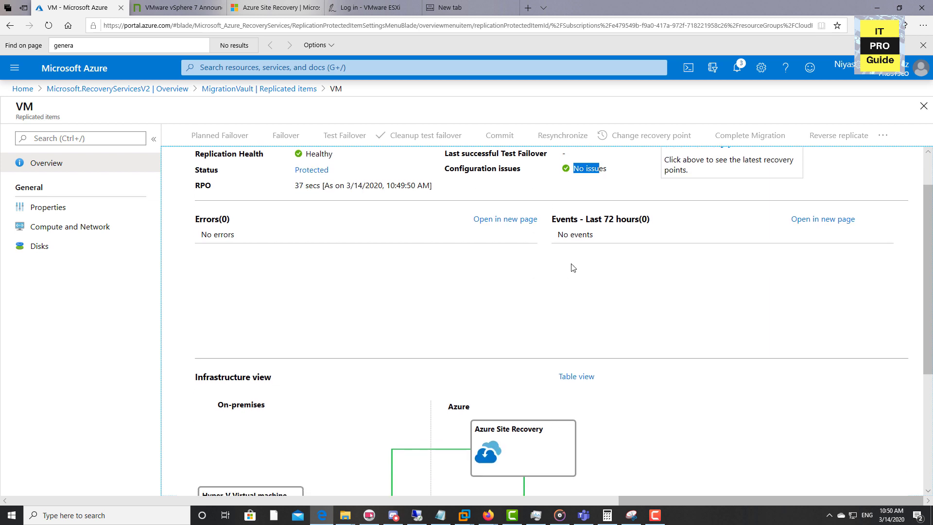
triple_click(597, 235)
scroll(520, 280, down, 3)
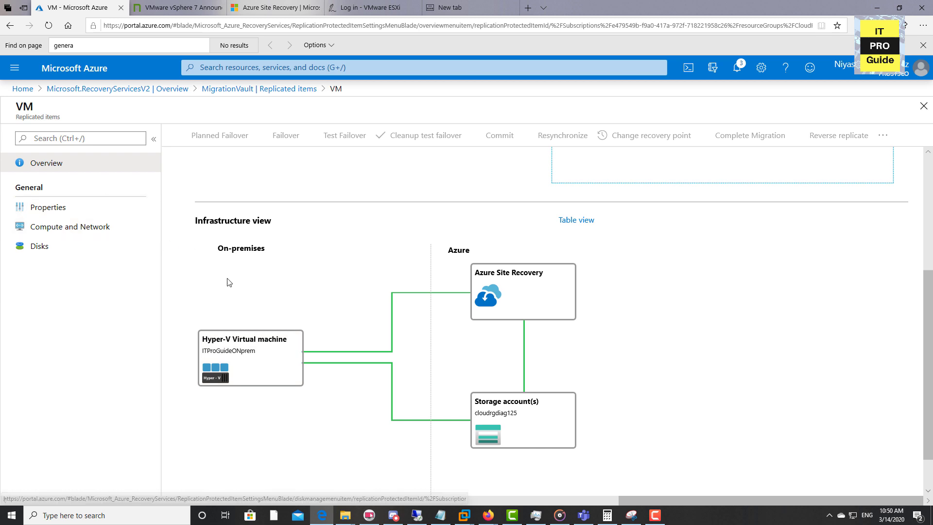
scroll(317, 211, up, 4)
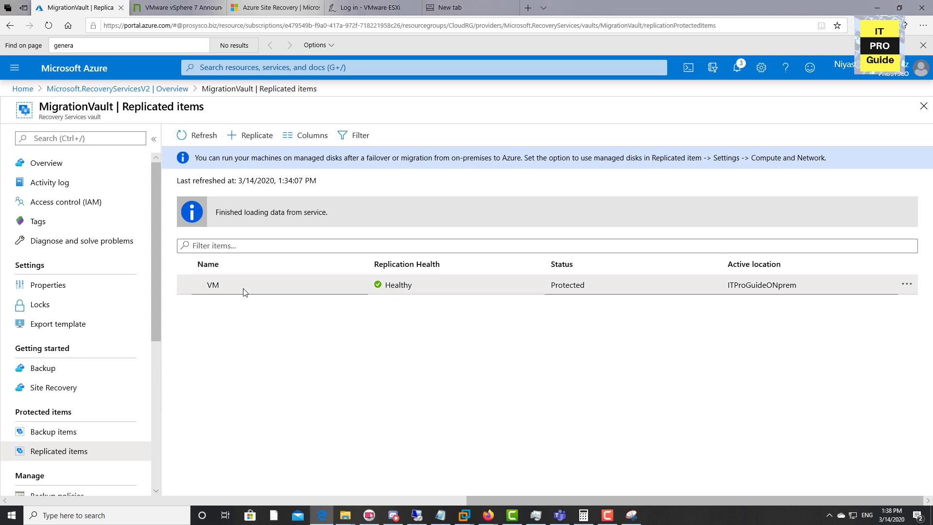
Review the replication and failover properties of the replicated item VM, and return to its overview.
click(244, 292)
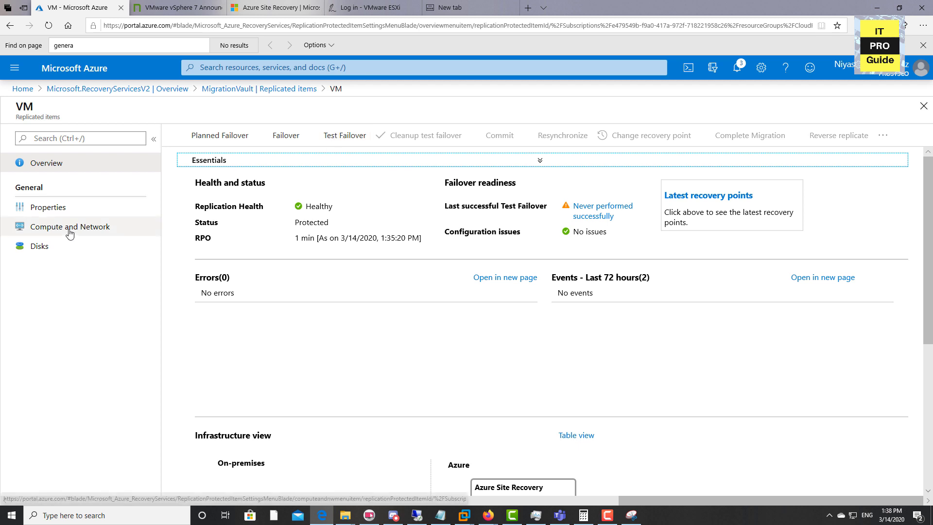
click(67, 211)
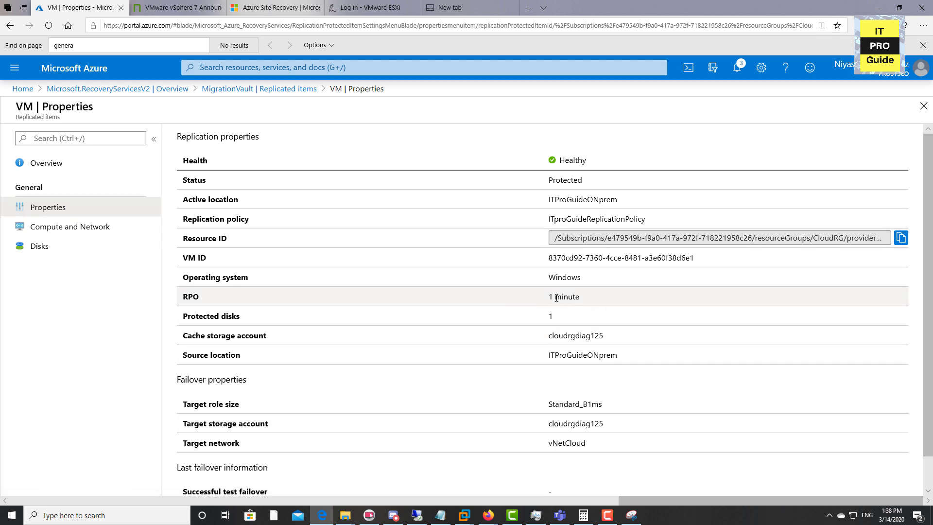
scroll(524, 391, down, 1)
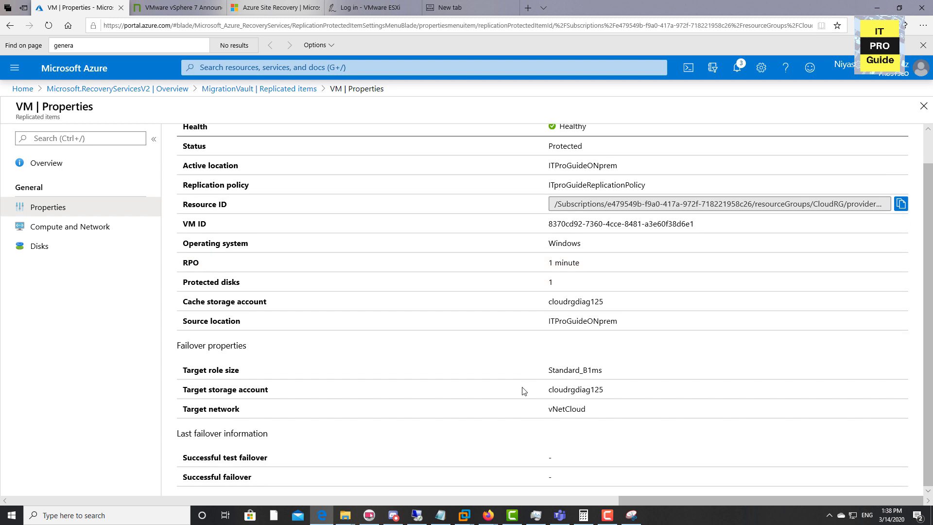
scroll(492, 469, up, 1)
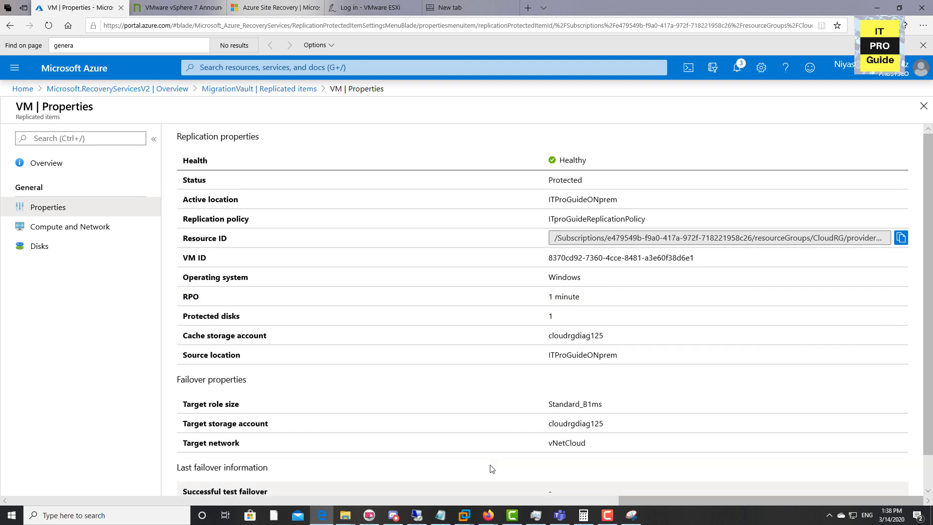
click(56, 168)
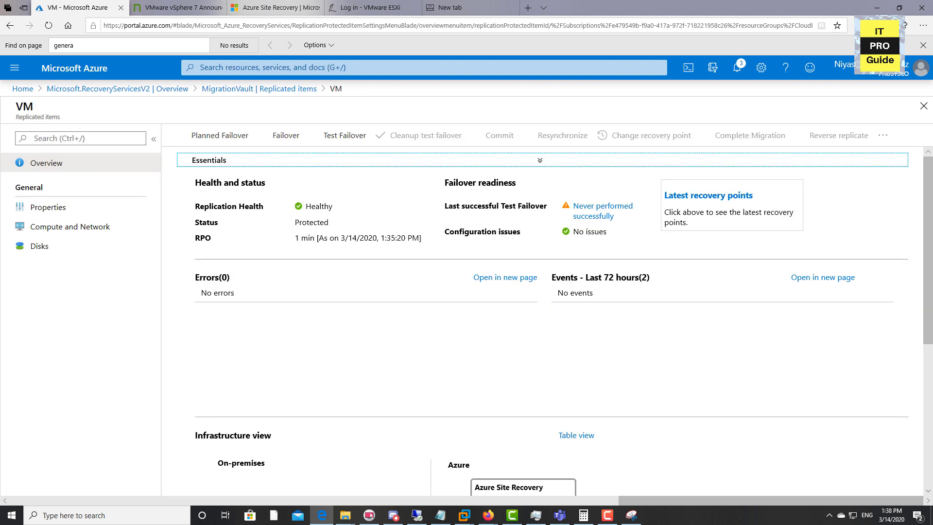
key(alt+Tab)
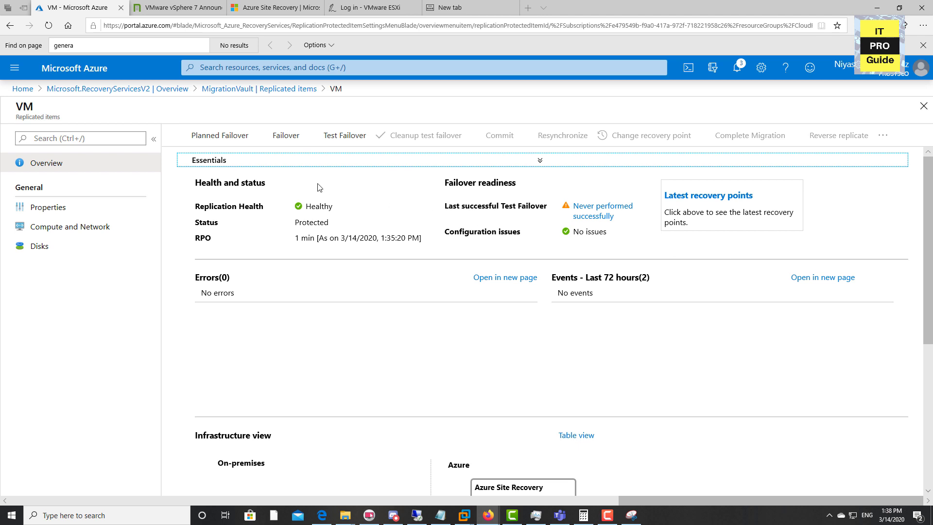
Run a test failover of the replicated item VM to vNetCloud using the latest processed (low RTO) recovery point.
click(341, 146)
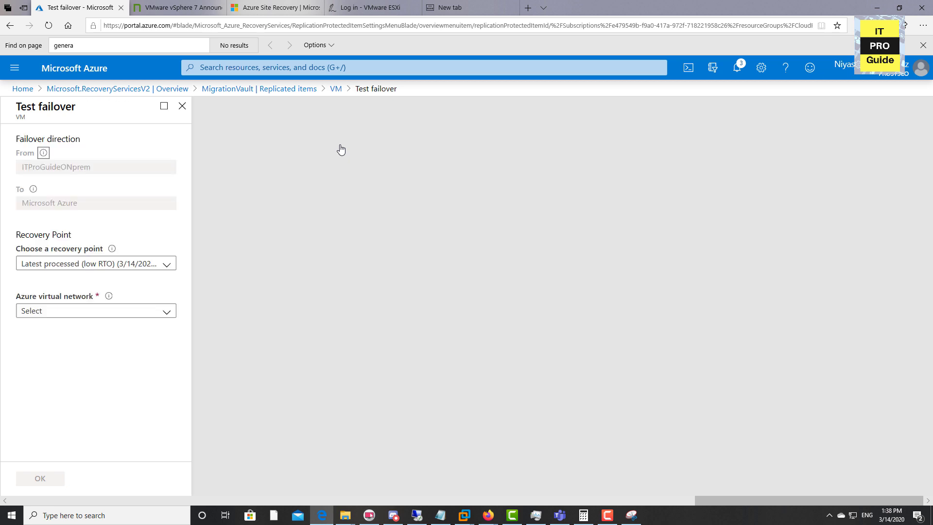
click(115, 311)
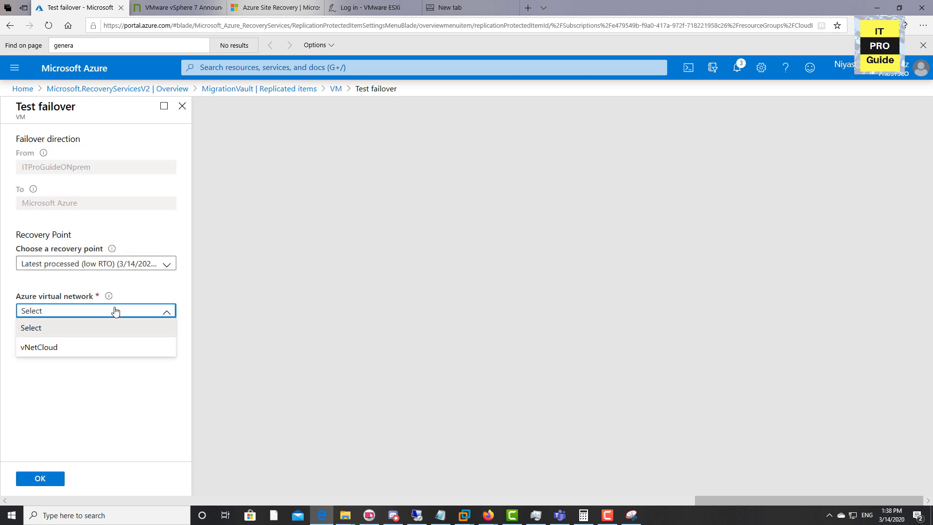
click(79, 355)
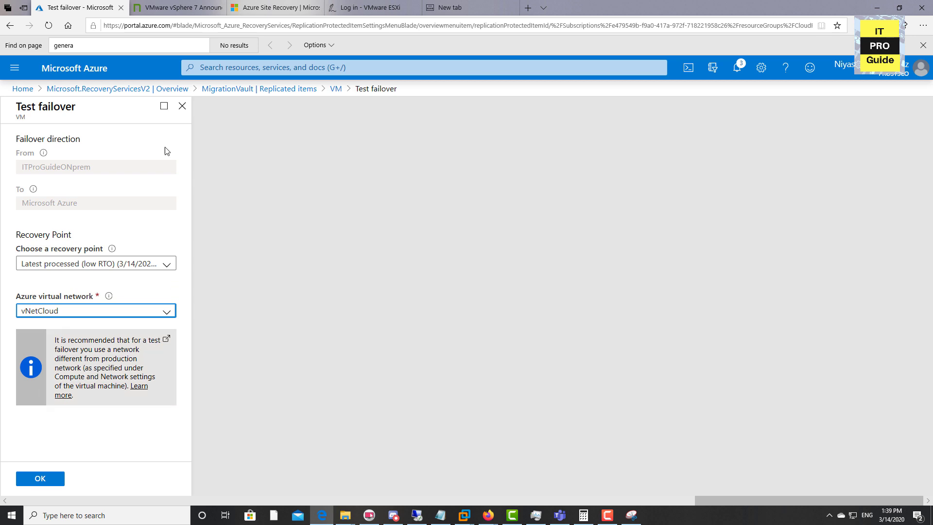
right_click(21, 92)
click(44, 95)
click(40, 478)
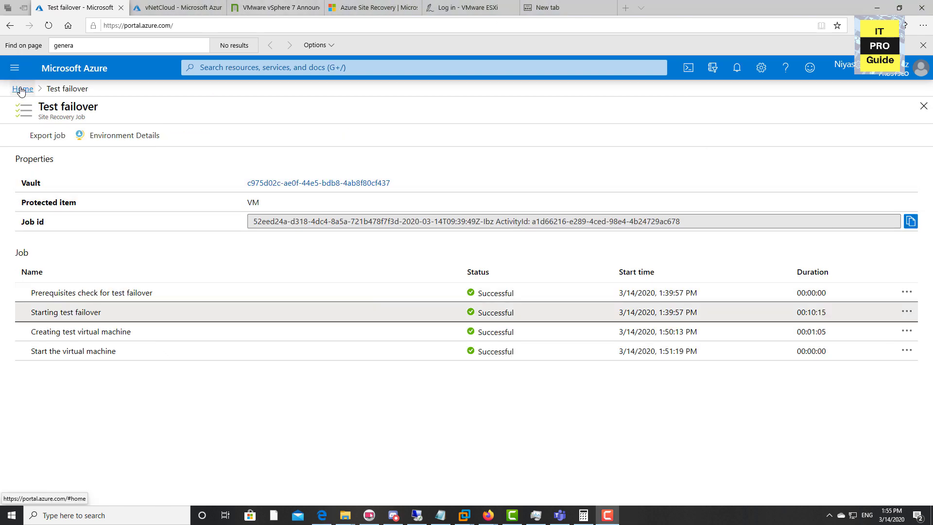
Open the test failover machine VM-test from the portal's list of virtual machines.
click(23, 89)
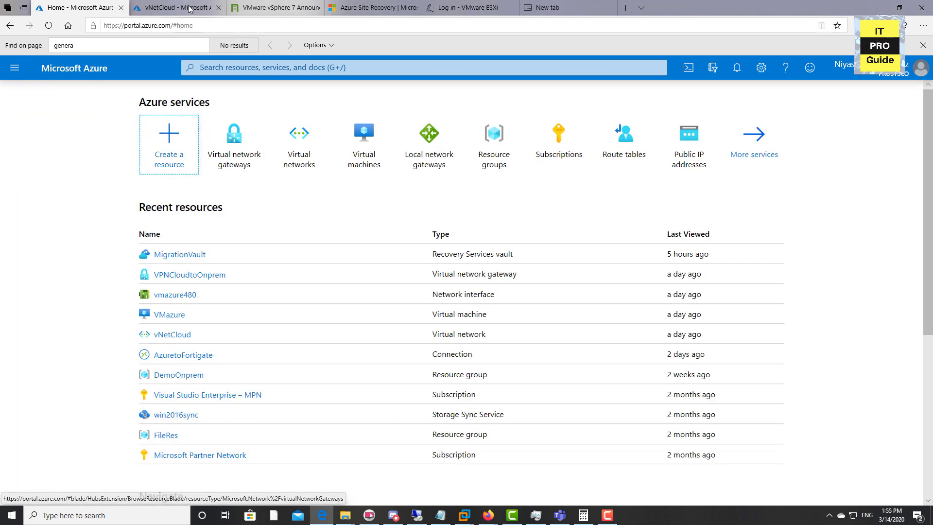
click(357, 152)
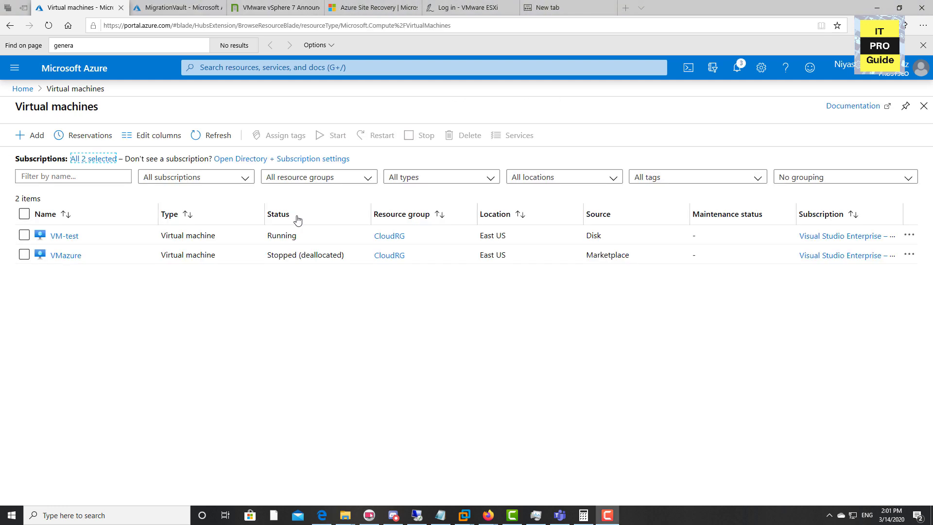
click(110, 234)
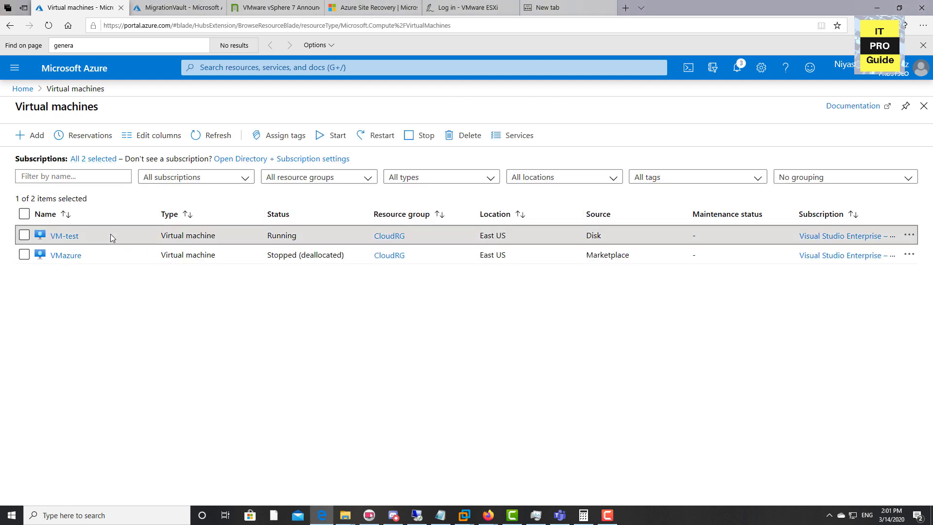
click(75, 237)
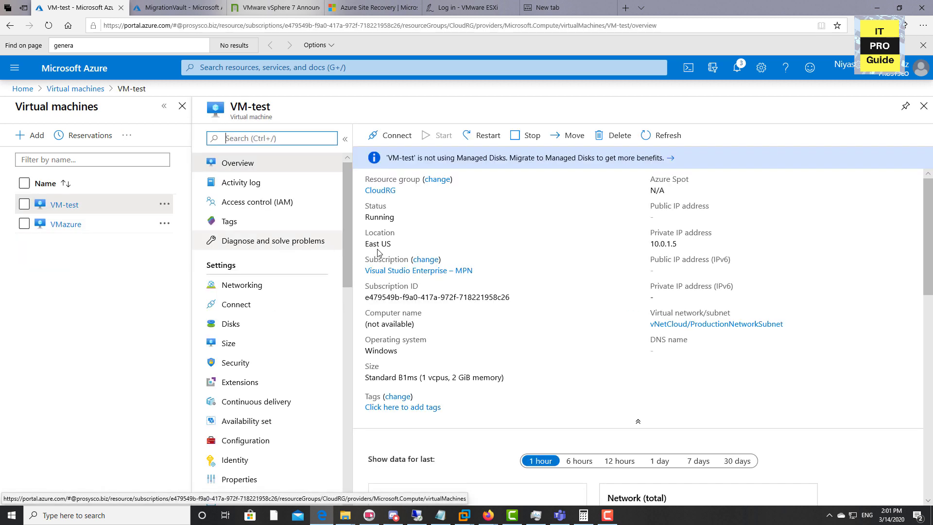
Examine VM-test's overview and its networking settings, including the inbound and outbound port rules.
click(241, 287)
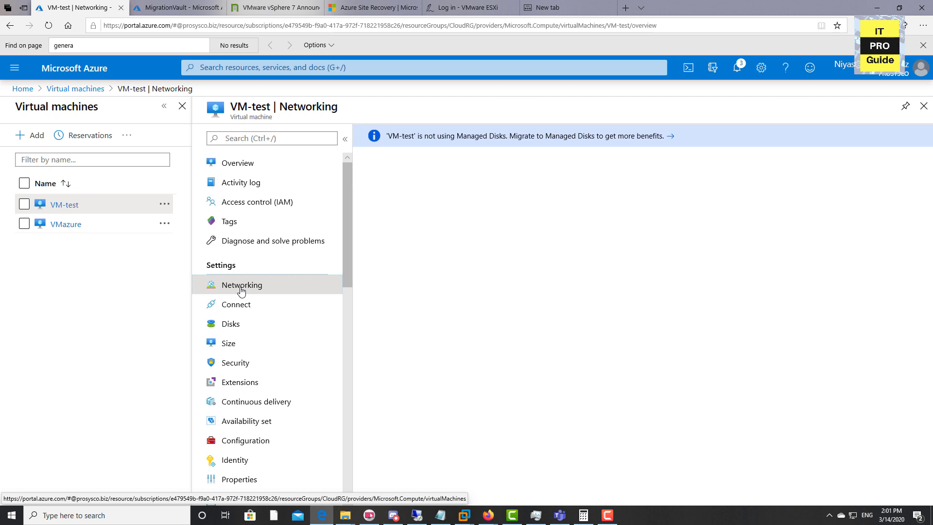
click(237, 162)
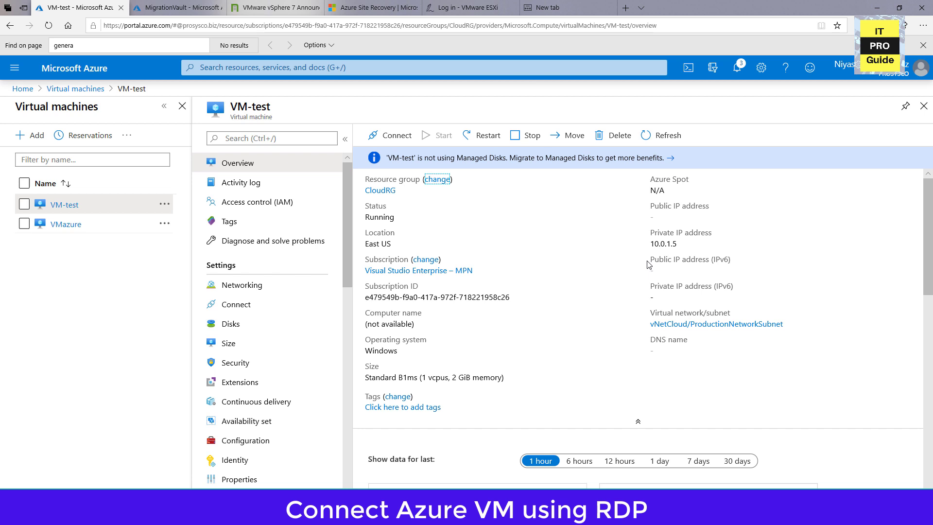
scroll(241, 238, down, 1)
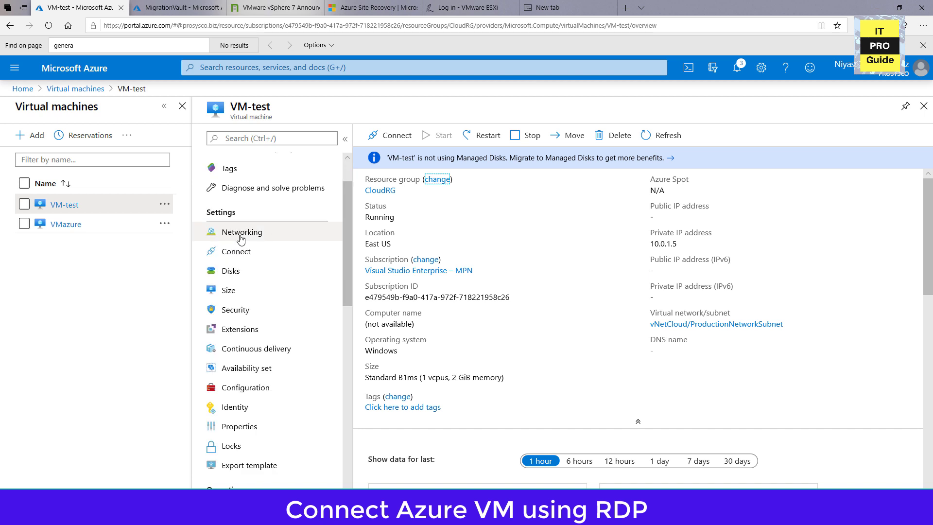
click(240, 234)
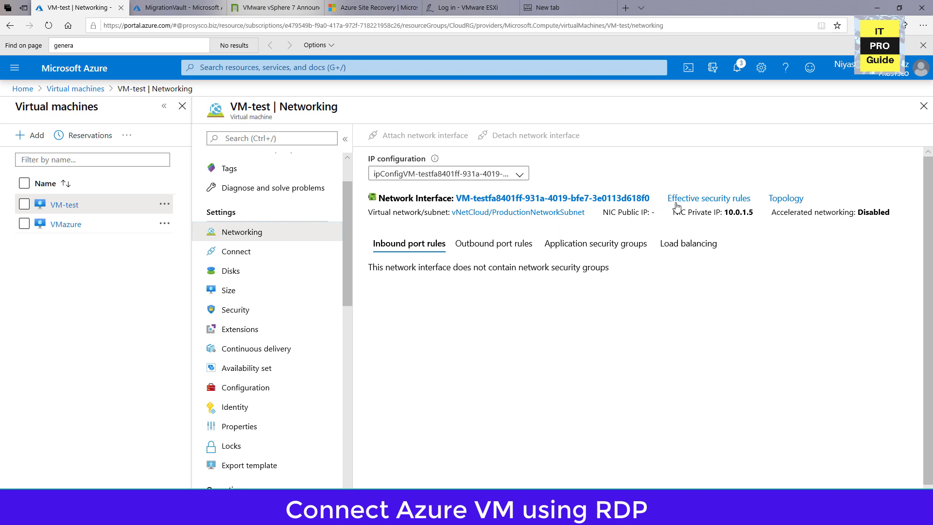
click(495, 243)
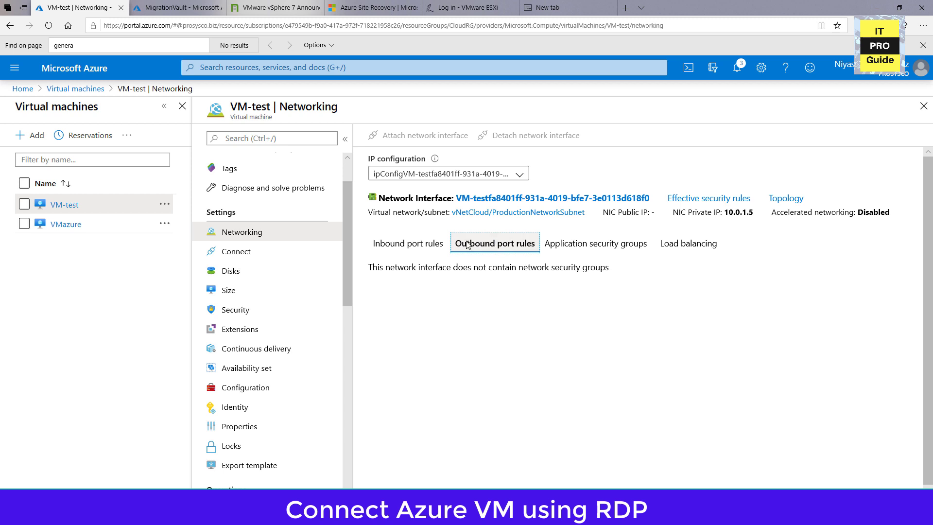
click(435, 244)
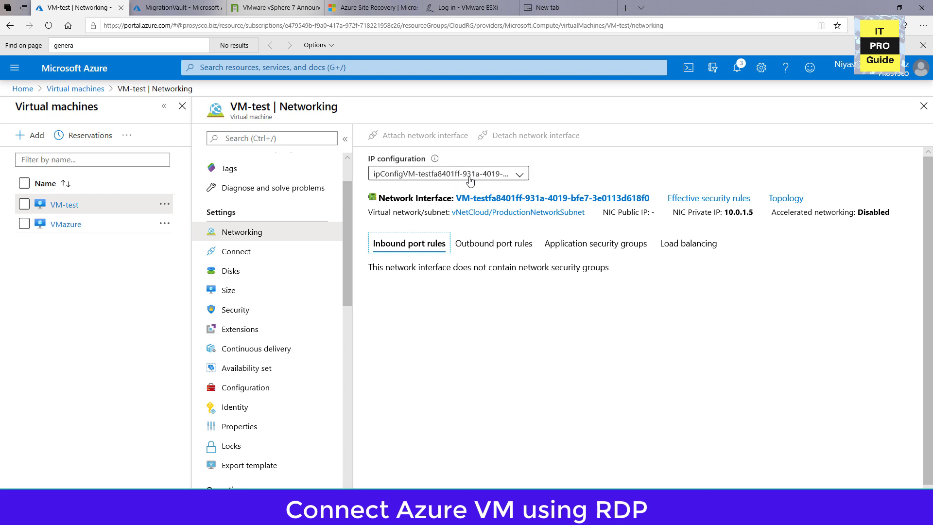
Assign the network security group VMazure-nsg to VM-test's network interface, save it, and review the machine's inbound port rules.
click(497, 200)
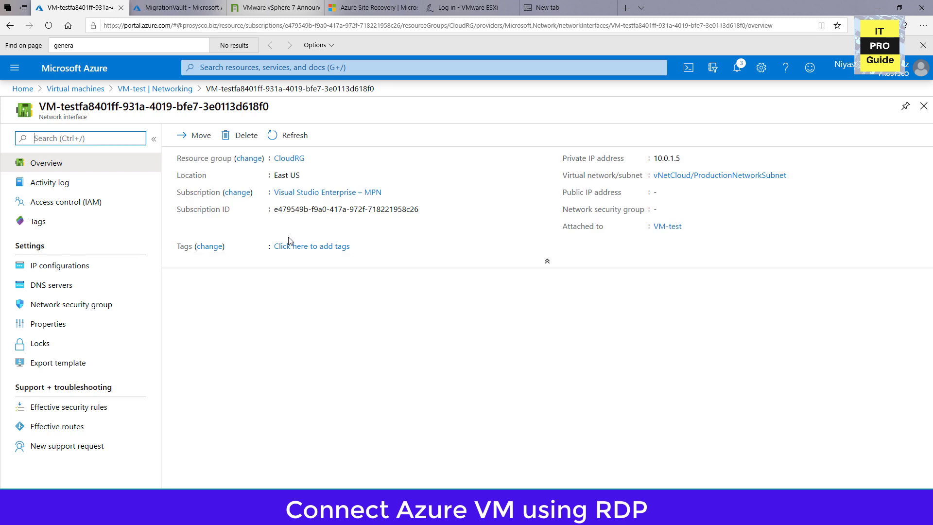
click(101, 312)
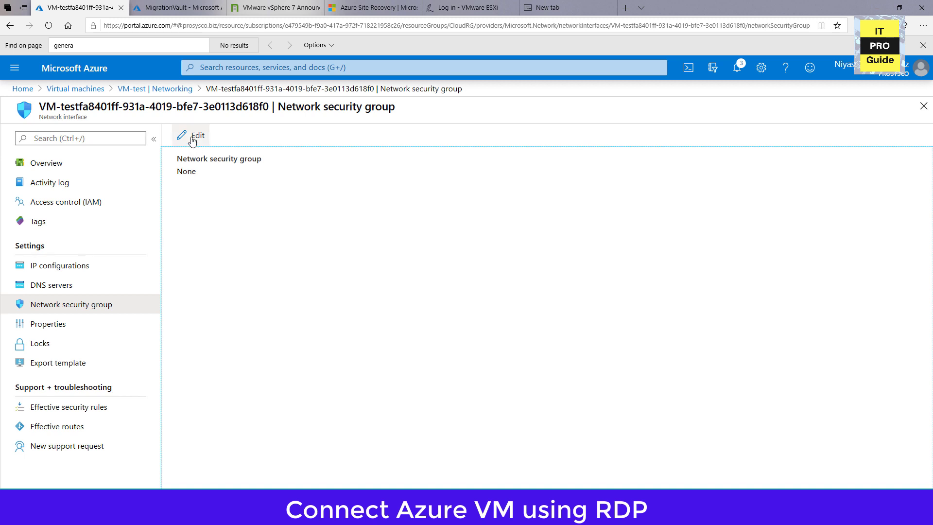
click(192, 138)
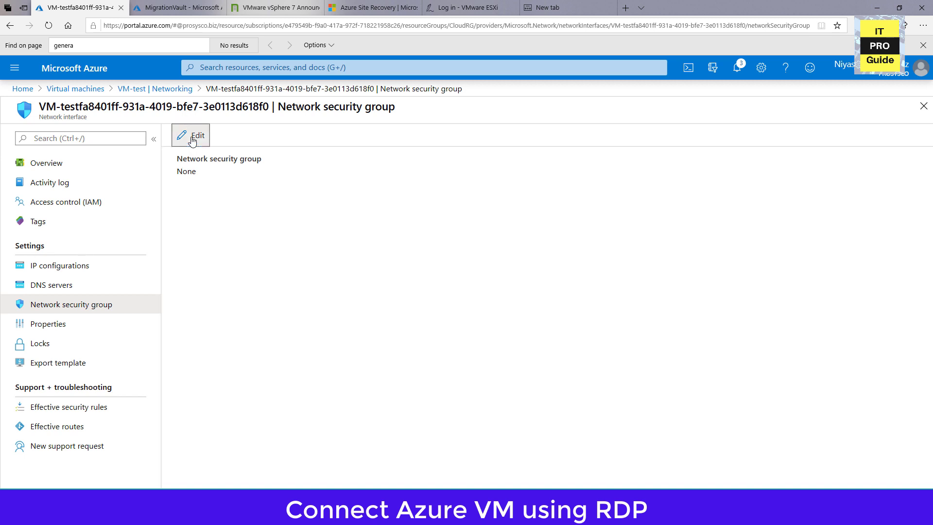
click(214, 173)
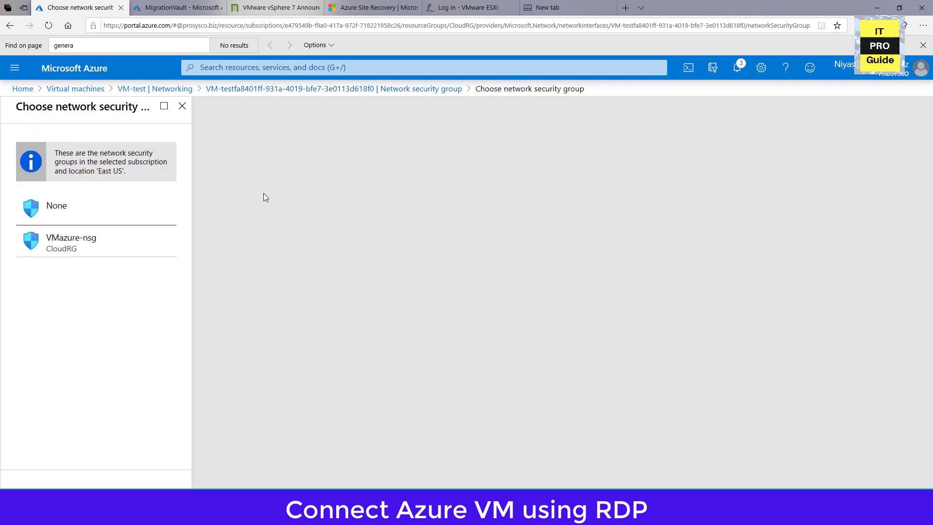
click(102, 252)
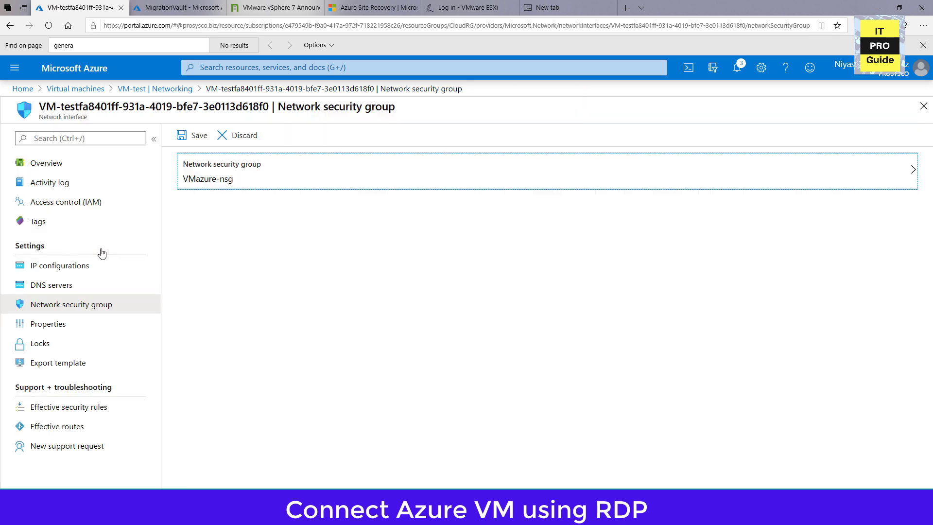
click(198, 141)
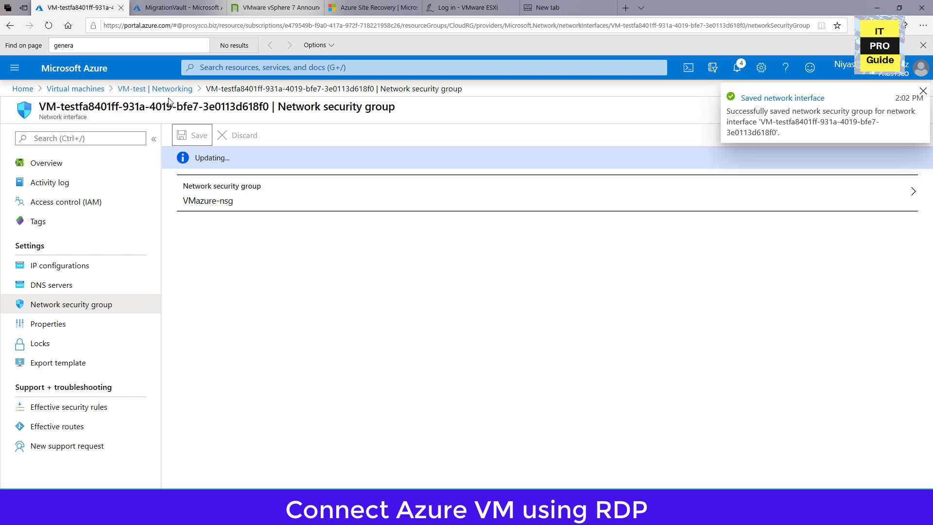
click(144, 91)
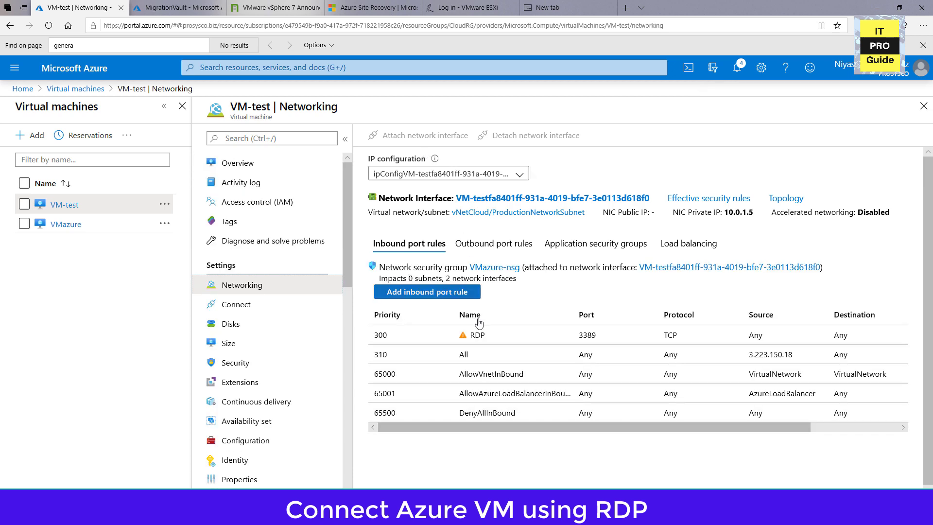
scroll(479, 323, down, 1)
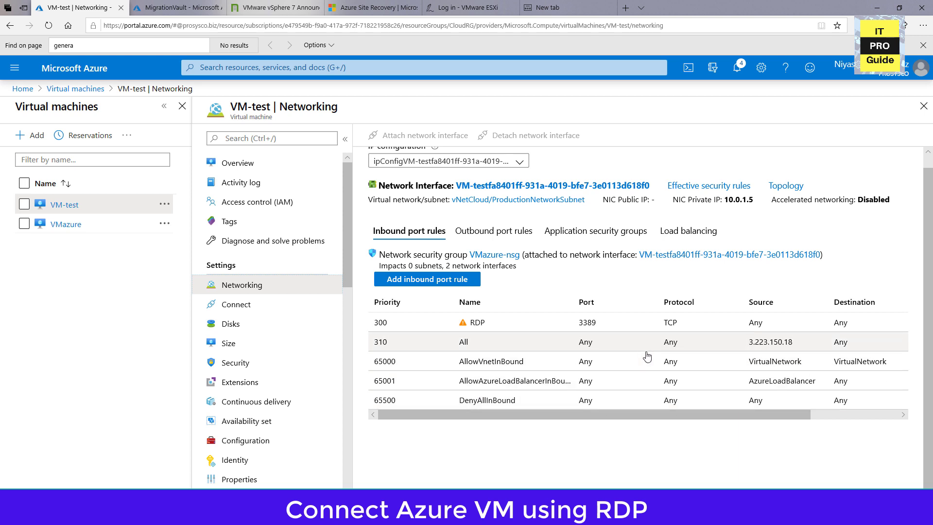
scroll(610, 358, up, 1)
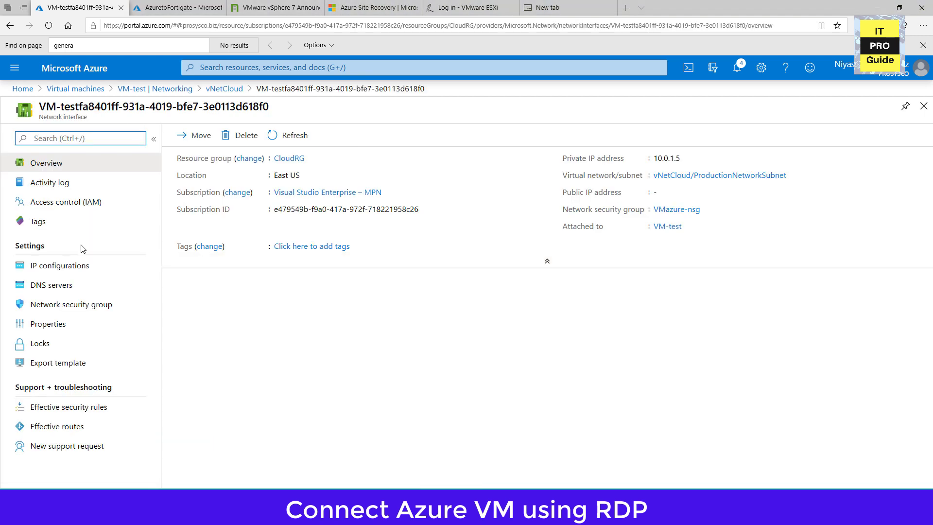
Enable a public IP address on the network interface's IP configuration, creating a new Basic dynamic address with the suggested name, and save.
click(60, 273)
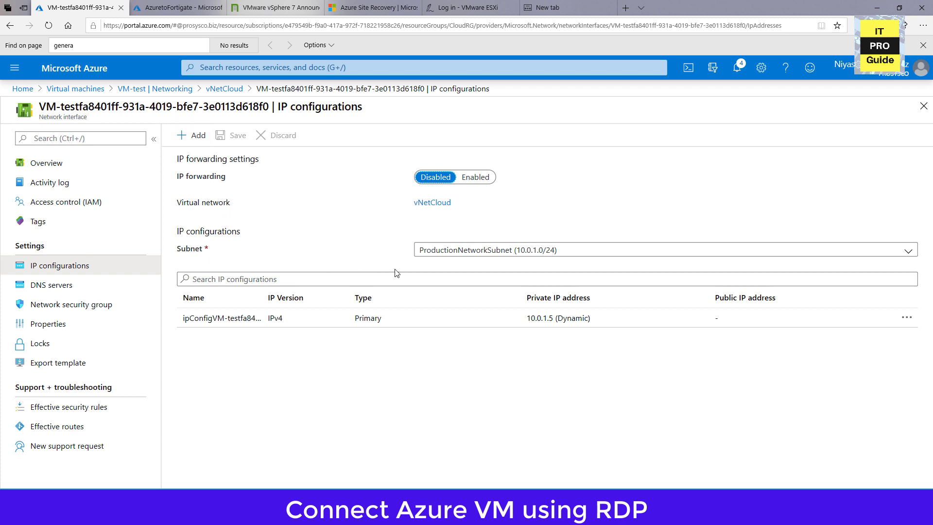
click(451, 324)
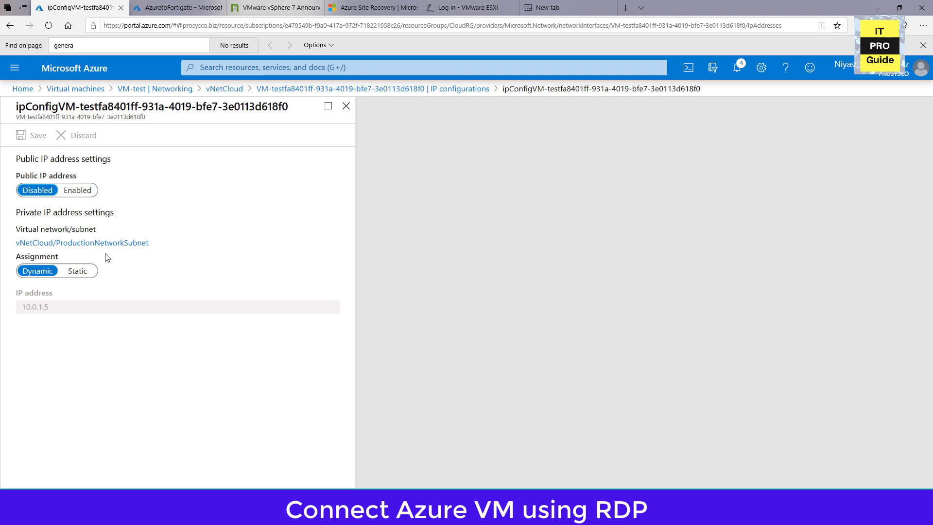
click(71, 193)
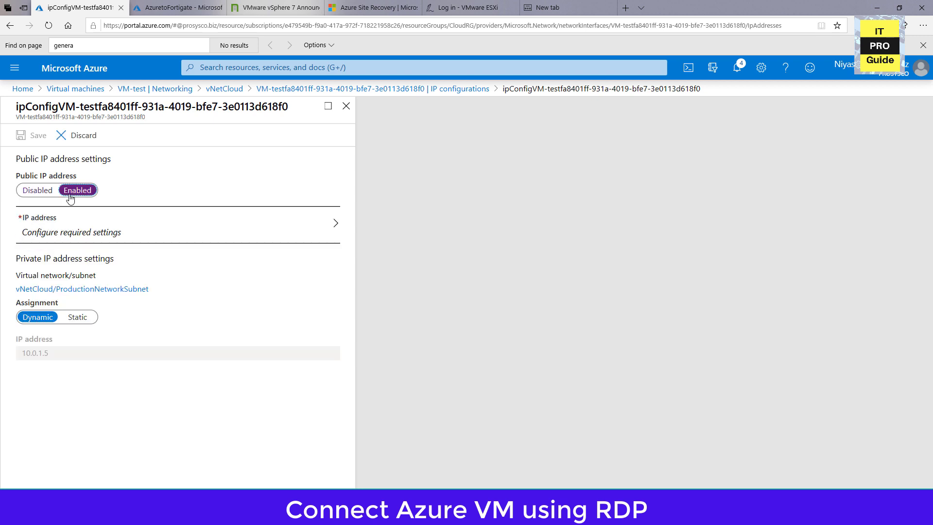
click(87, 225)
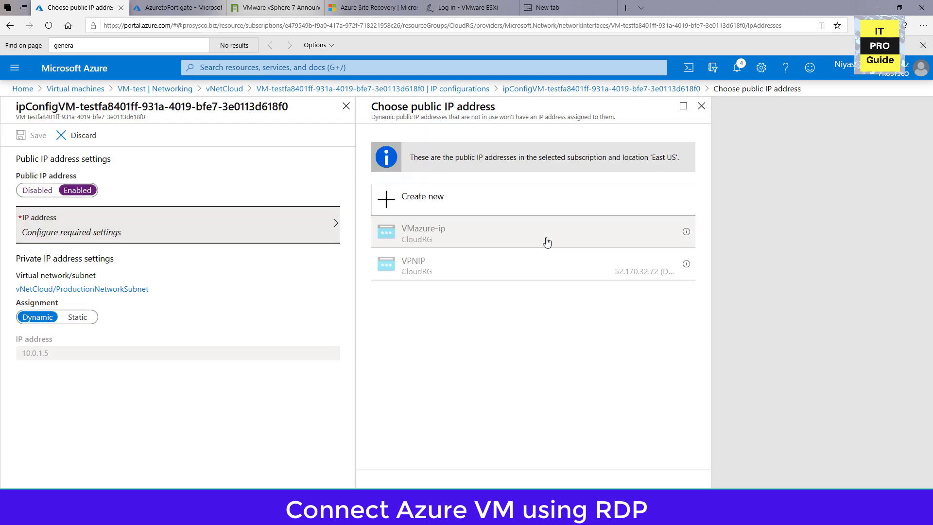
click(447, 195)
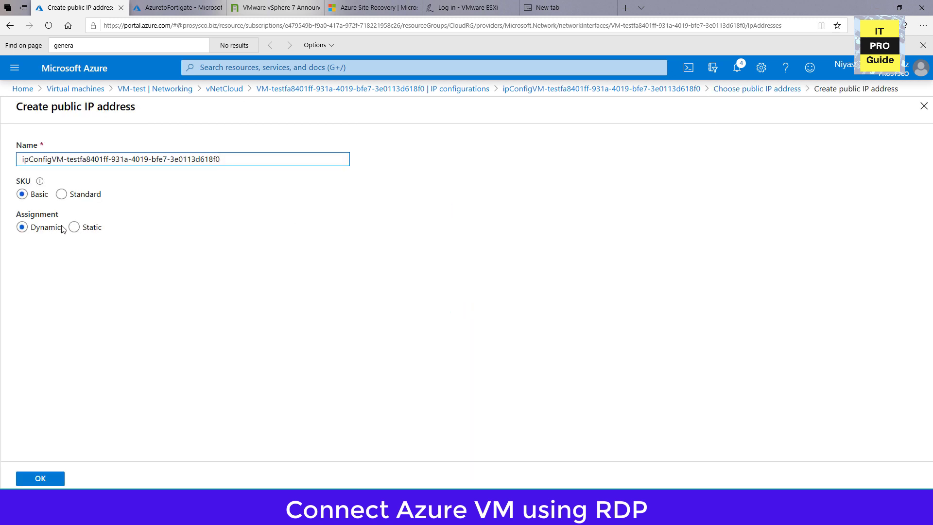
click(49, 478)
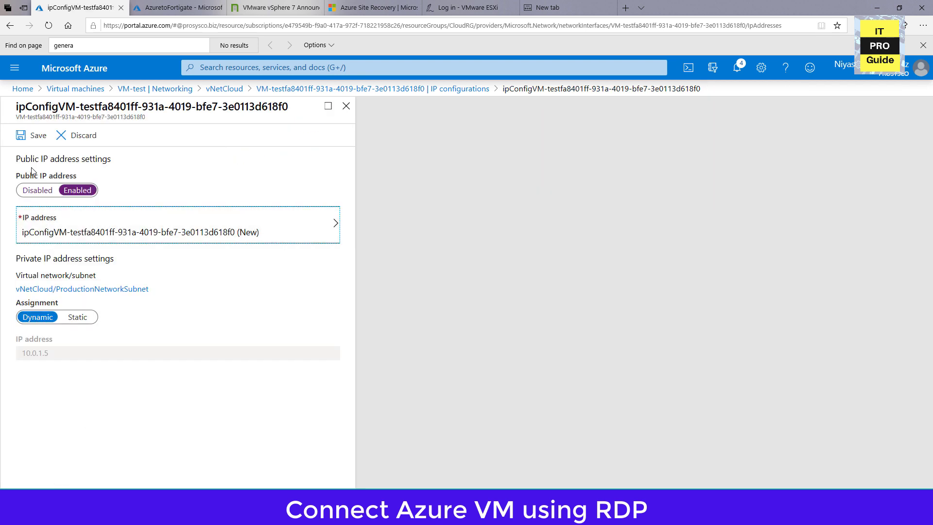
click(27, 142)
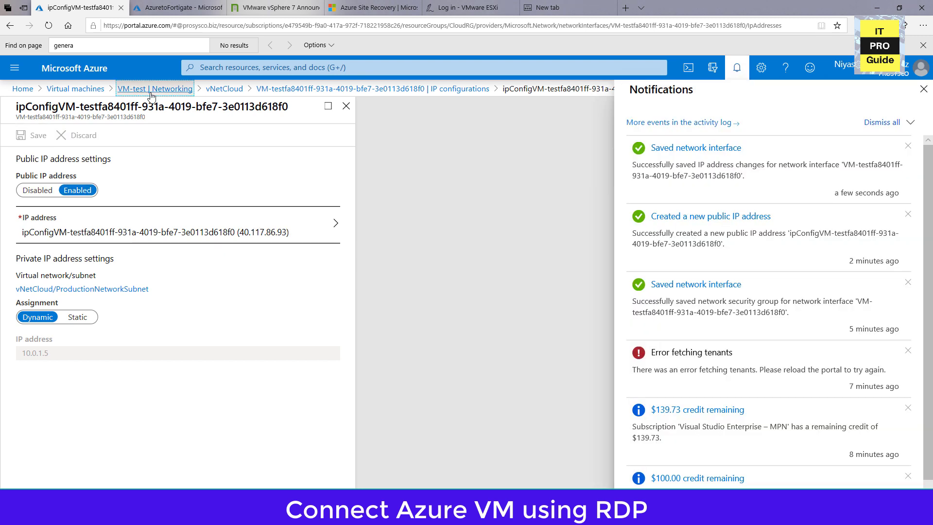
Return to VM-test's overview and copy its public IP address.
click(150, 92)
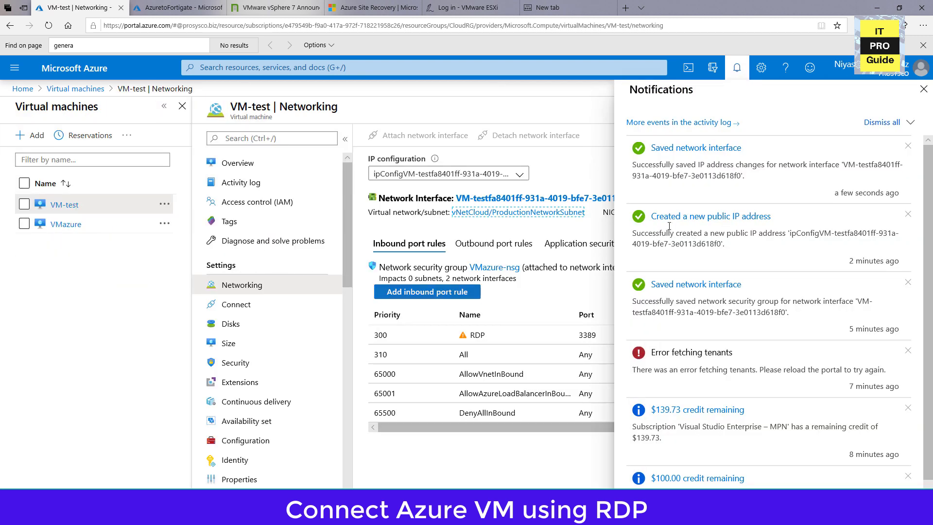
click(922, 91)
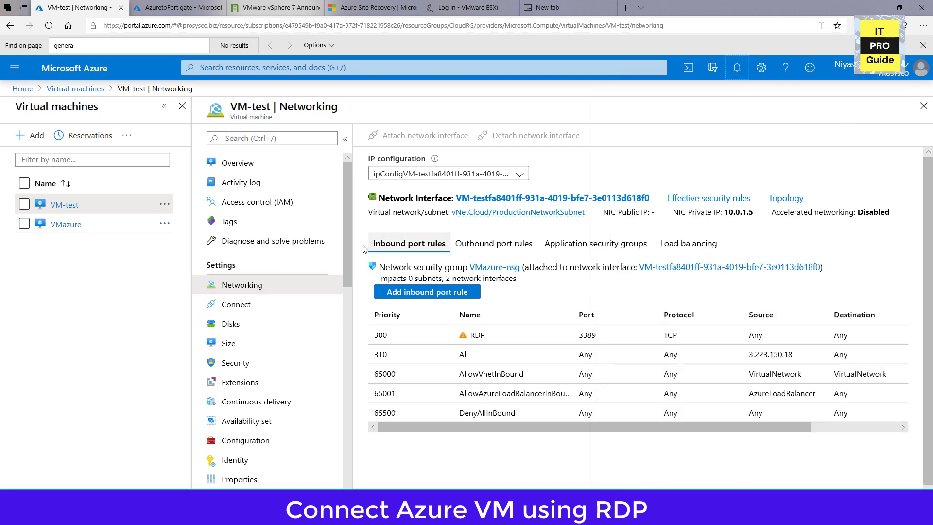
click(247, 167)
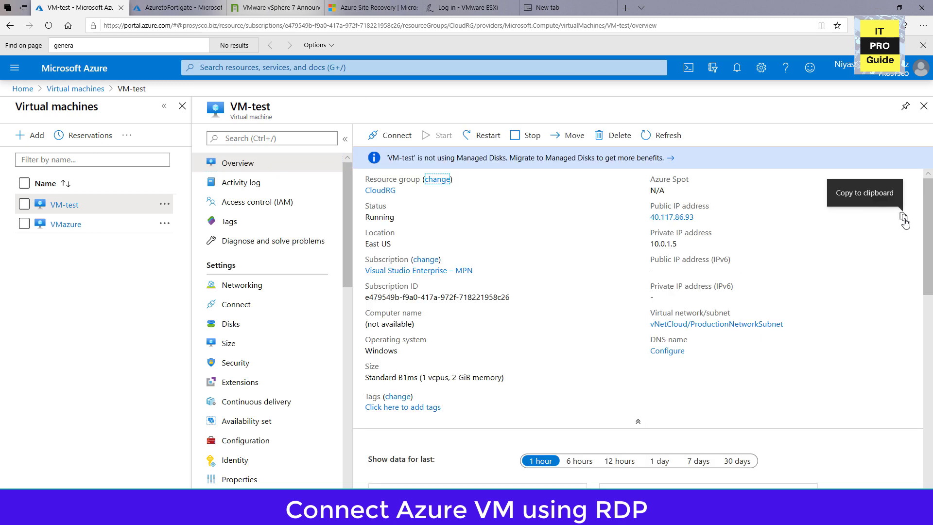
click(903, 218)
Launch Remote Desktop Connection on the local computer with the command mstsc.
key(super)
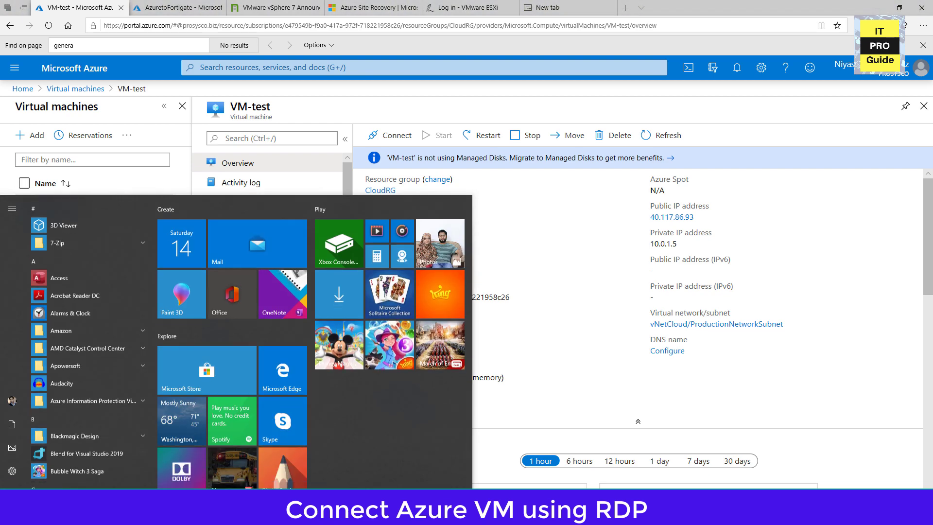
text(mstsc)
key(Return)
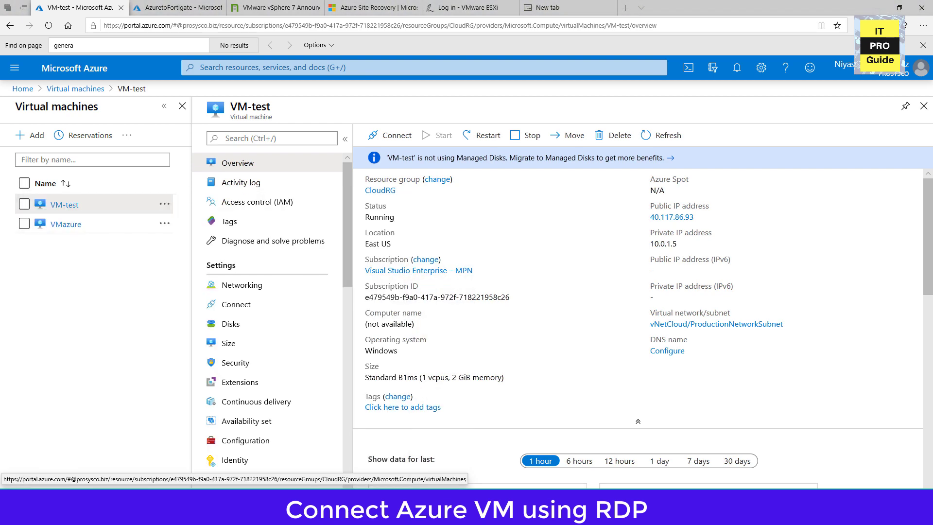
Connect to VM-test over Remote Desktop using its copied public IP address and open Server Manager in the remote session.
key(ctrl+v)
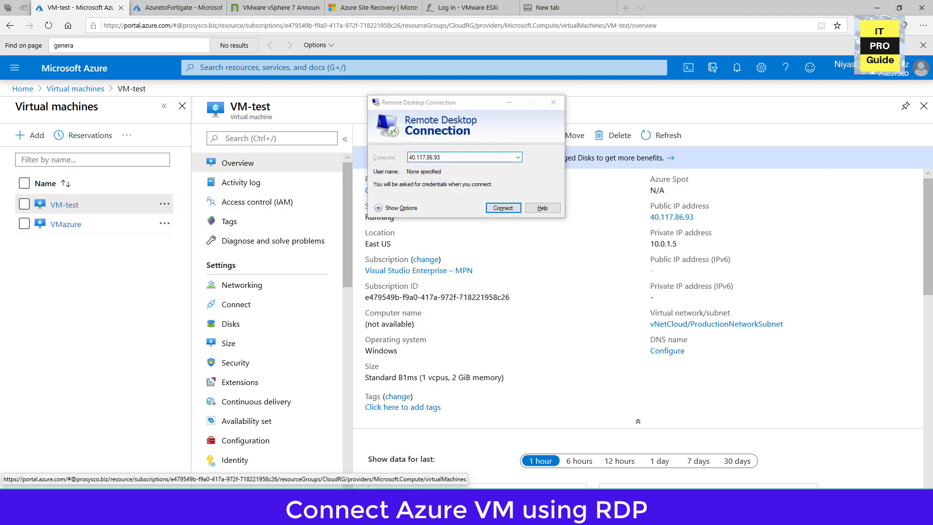
key(Return)
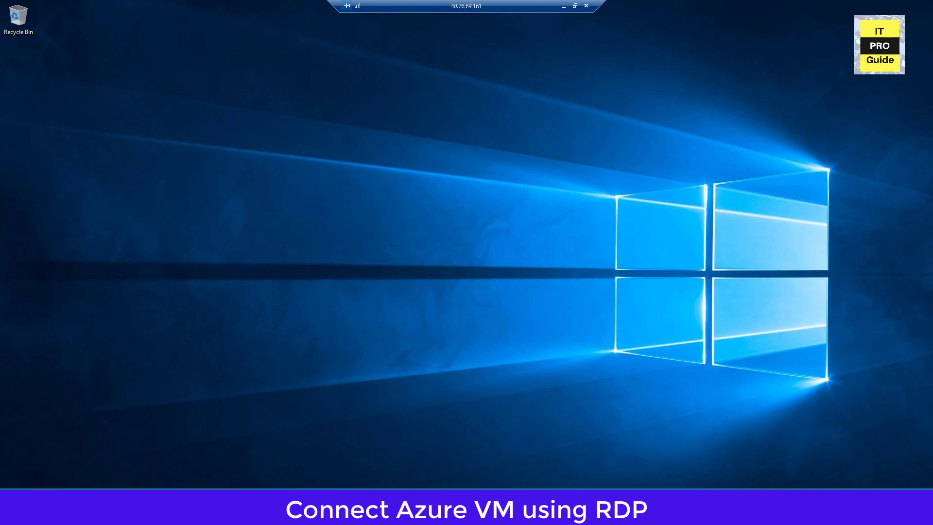
key(super)
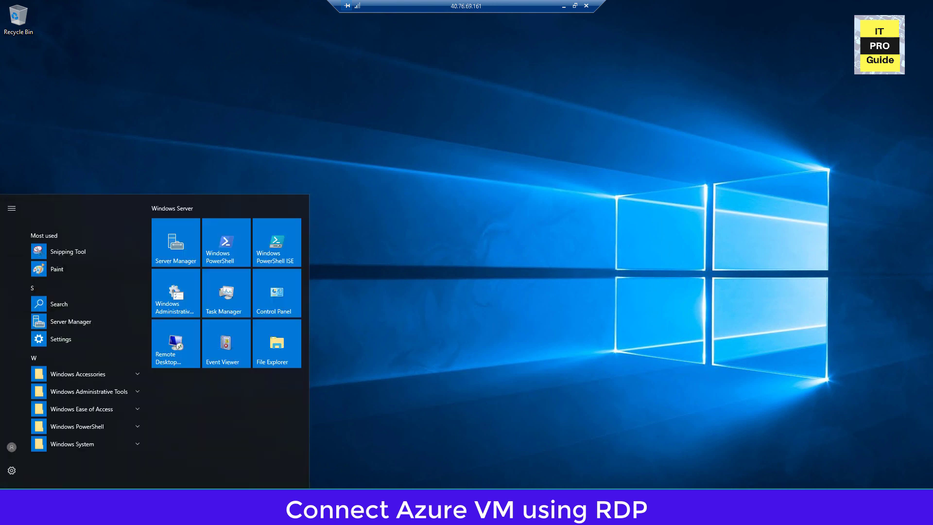
click(183, 249)
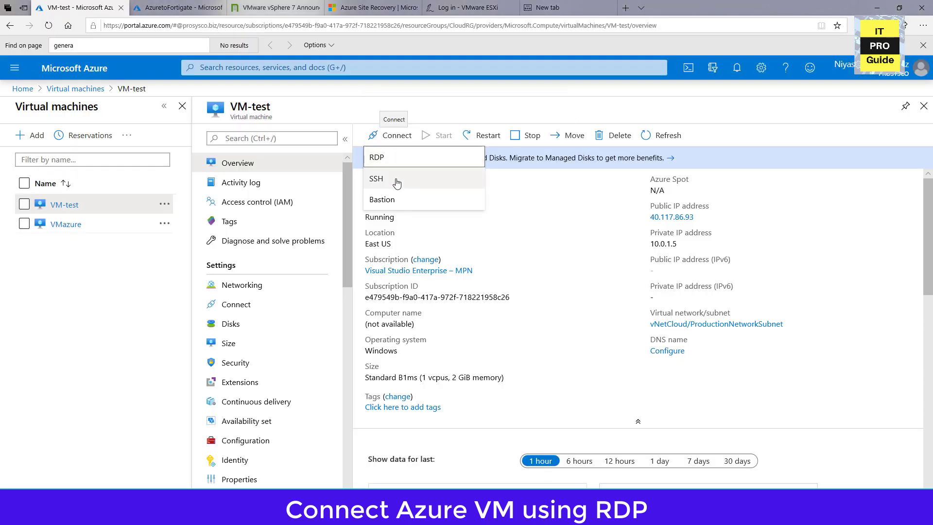
Choose Bastion as the connection method for VM-test and start setting up a Bastion host.
click(397, 206)
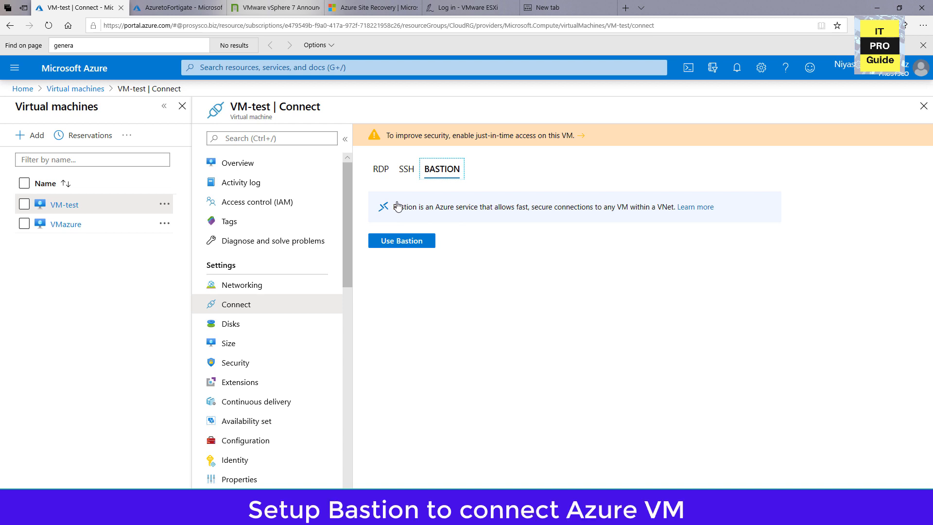
click(392, 242)
key(ctrl+a)
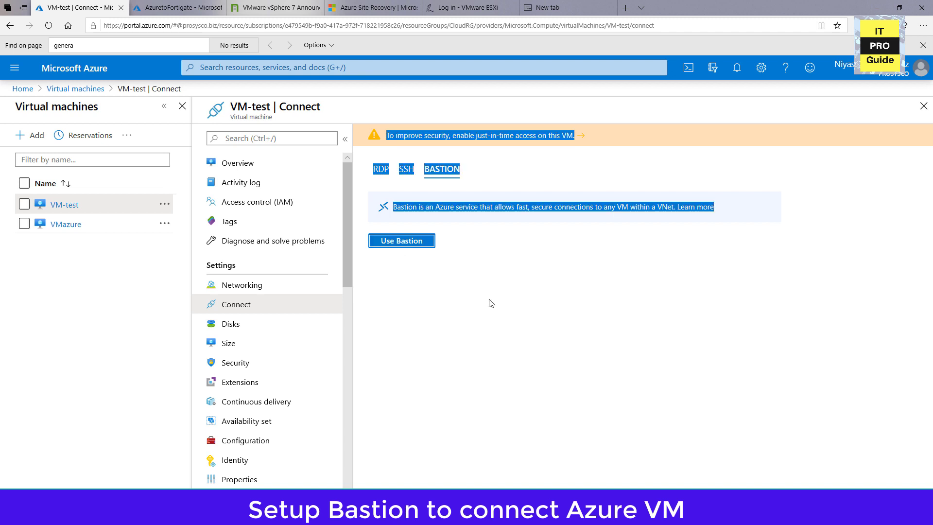
click(585, 250)
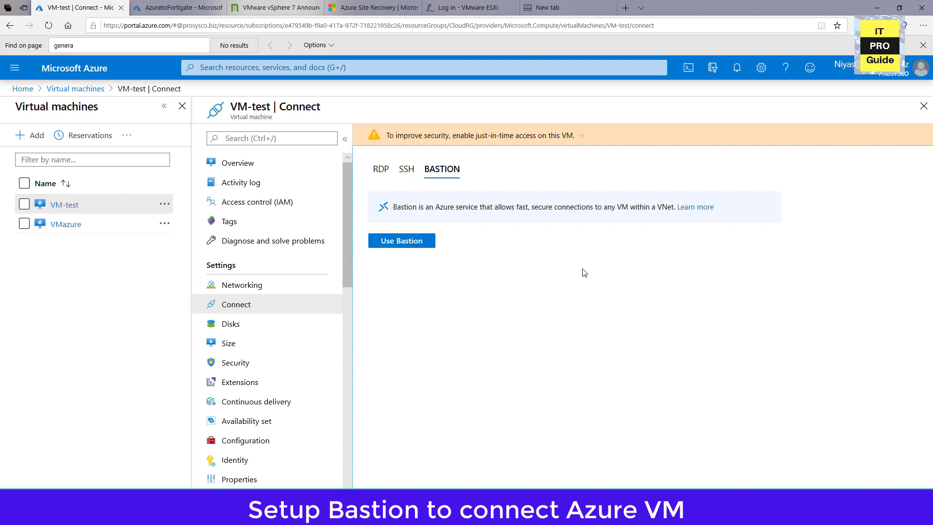
click(402, 240)
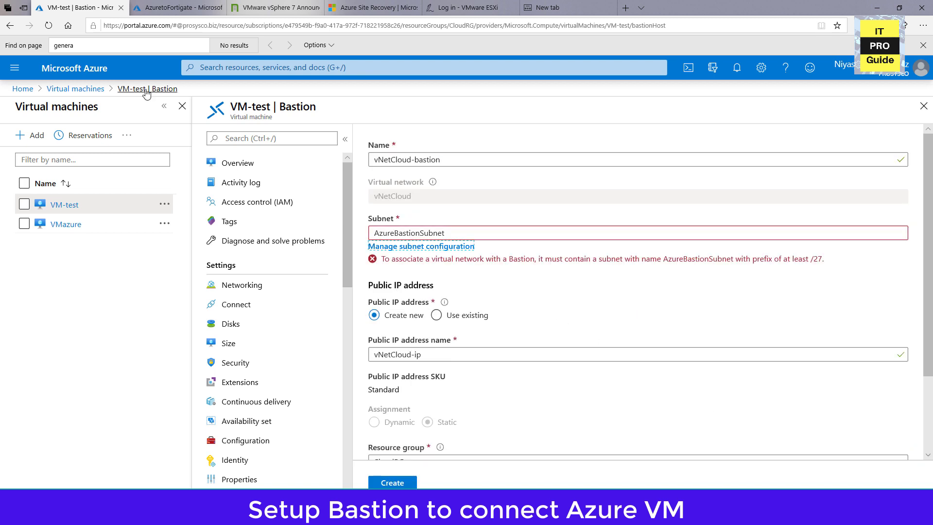
Copy the required subnet name AzureBastionSubnet and start a new subnet in vNetCloud's subnet configuration.
click(459, 236)
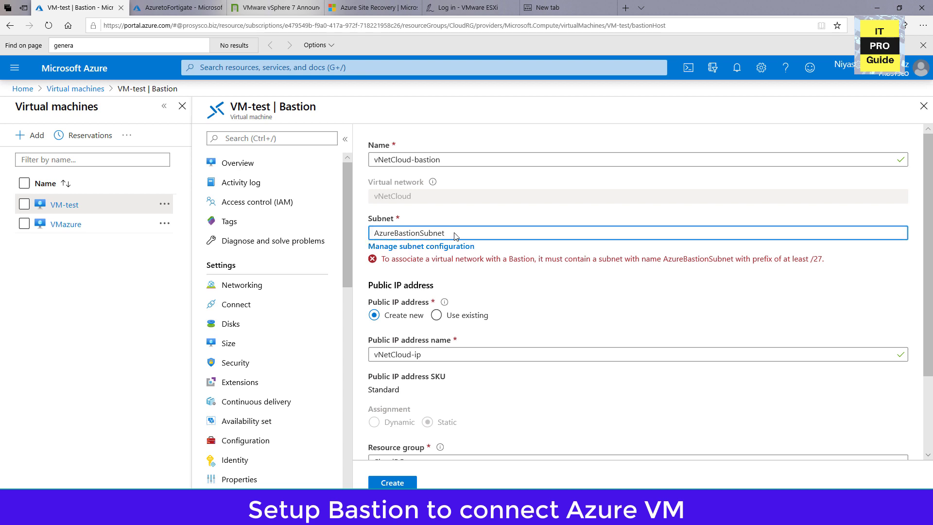
drag(457, 233, 372, 233)
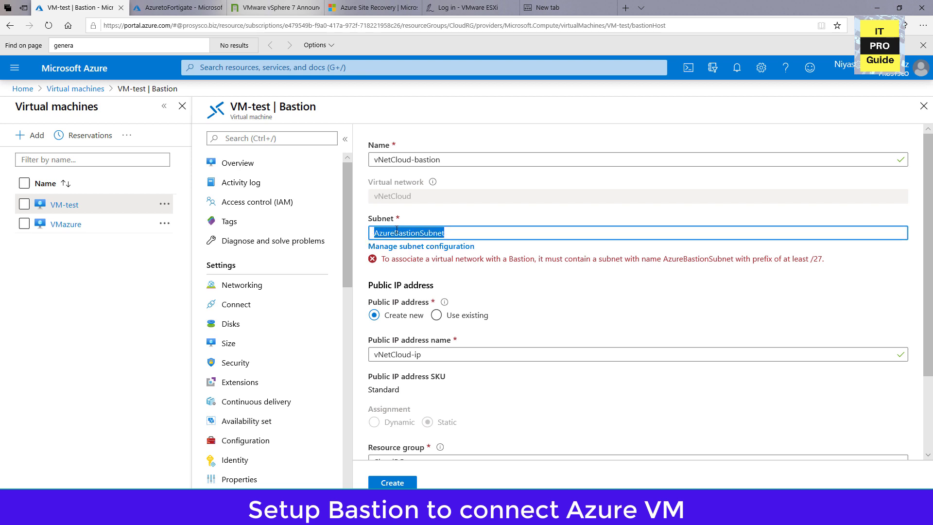
right_click(389, 232)
click(406, 238)
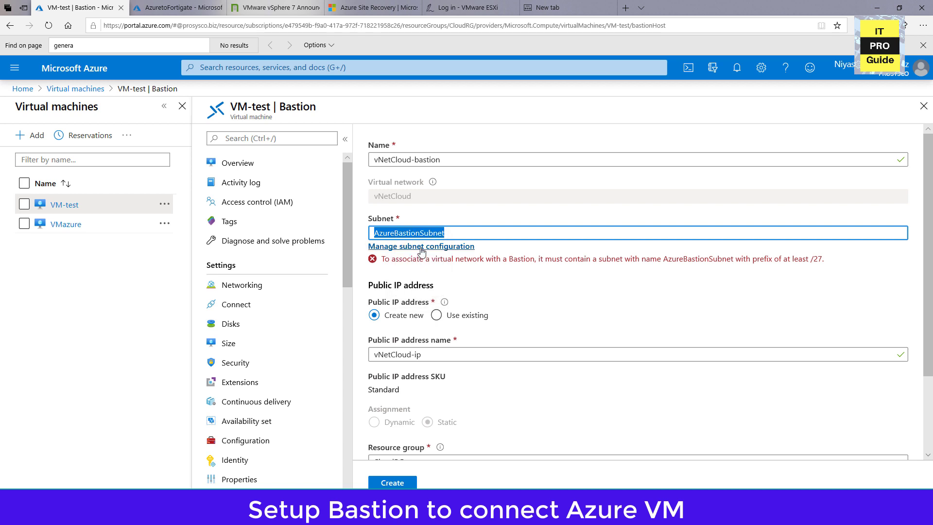
click(422, 246)
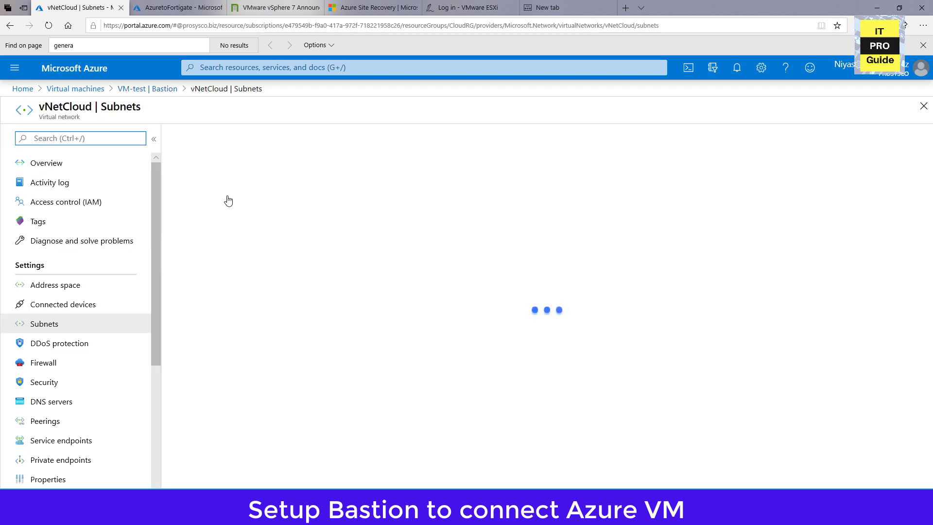
click(208, 139)
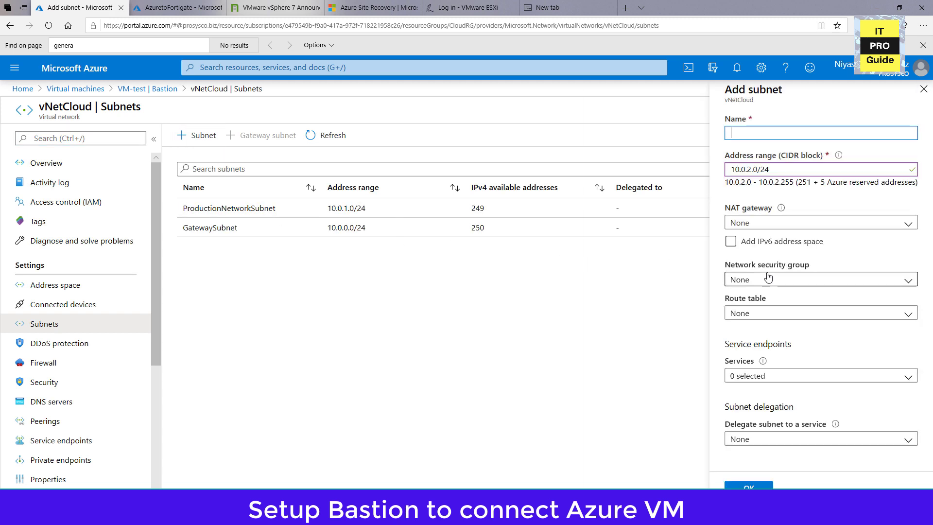
Add the subnet AzureBastionSubnet with address range 10.0.2.0/27 to vNetCloud and return to VM-test's Bastion setup.
right_click(741, 131)
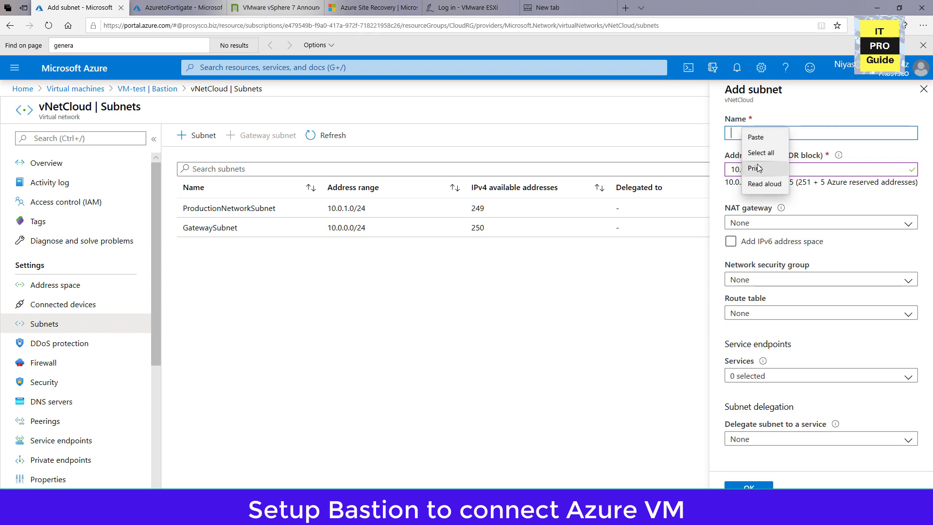
click(758, 137)
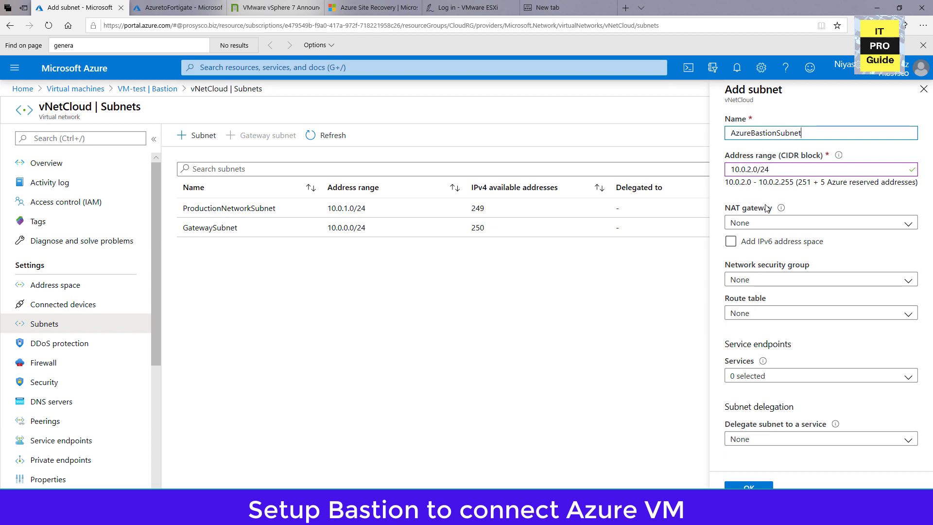
drag(761, 173, 810, 174)
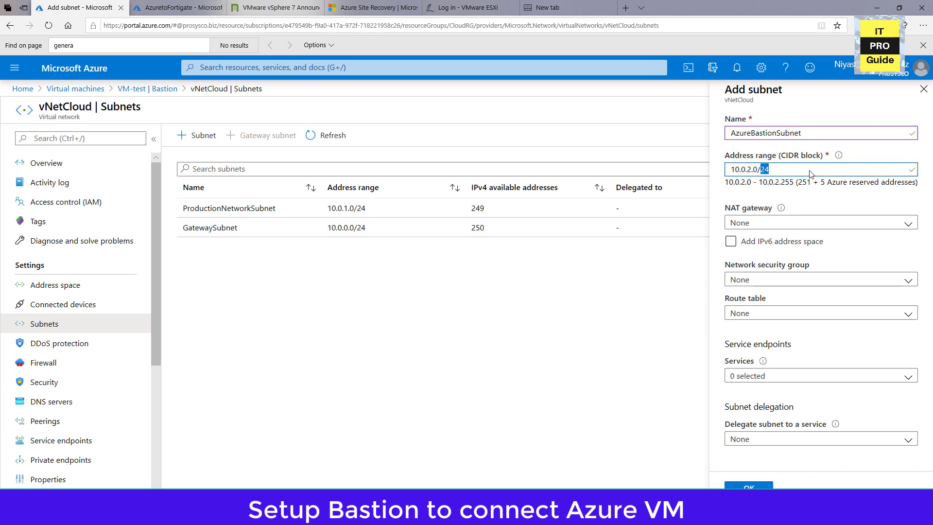
text(274)
key(BackSpace)
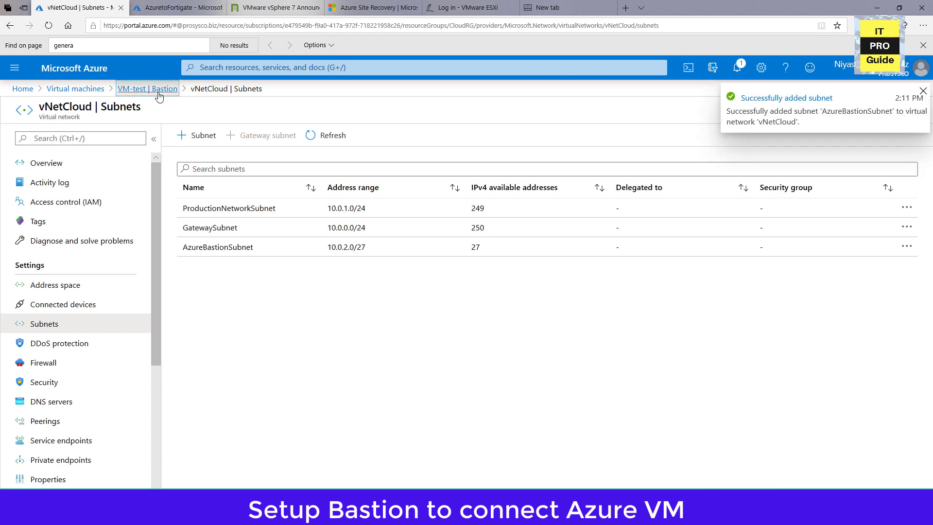
click(147, 88)
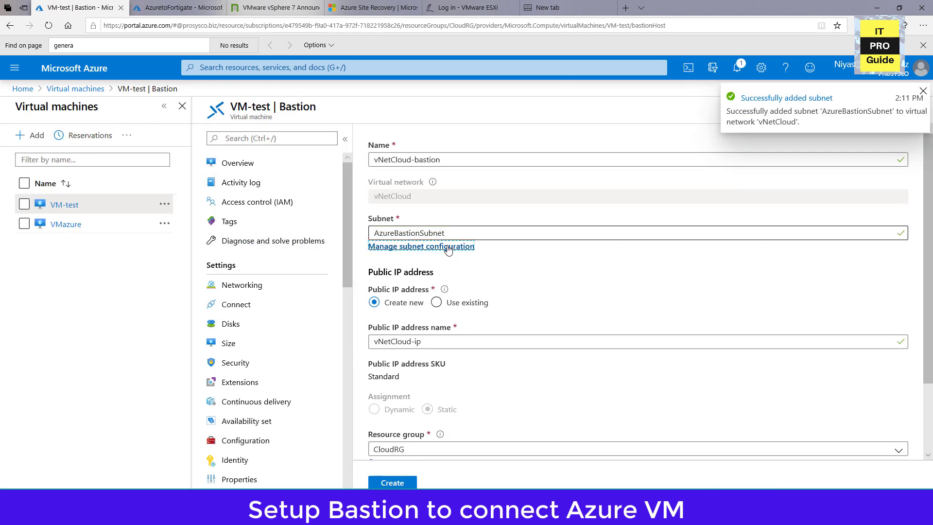
Review the Bastion settings and create vNetCloud-bastion with the new public IP vNetCloud-ip in resource group CloudRG.
scroll(479, 381, down, 2)
scroll(481, 383, up, 2)
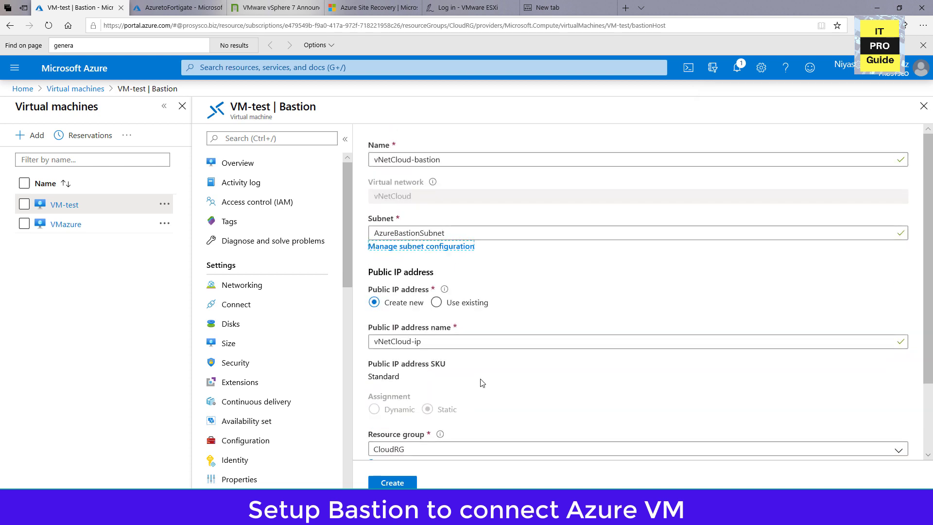
scroll(481, 383, down, 1)
scroll(467, 440, down, 1)
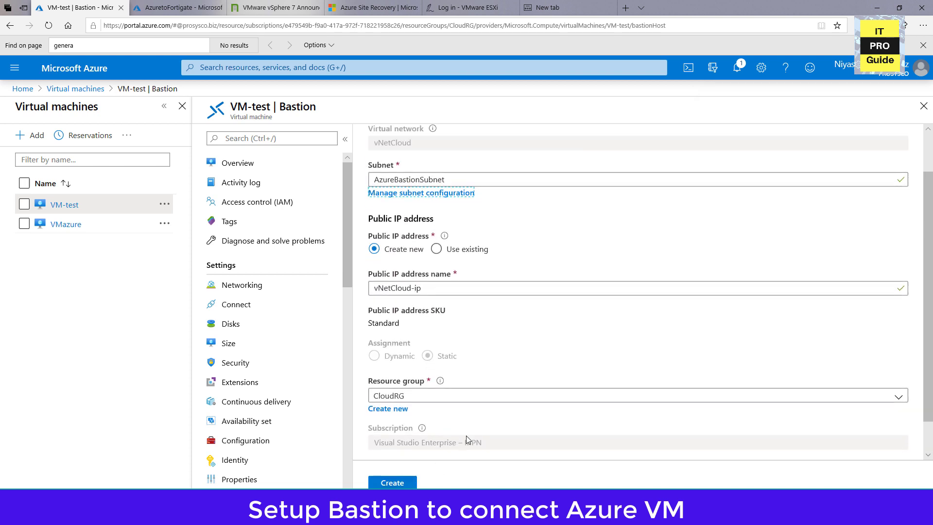
scroll(466, 436, up, 1)
click(392, 482)
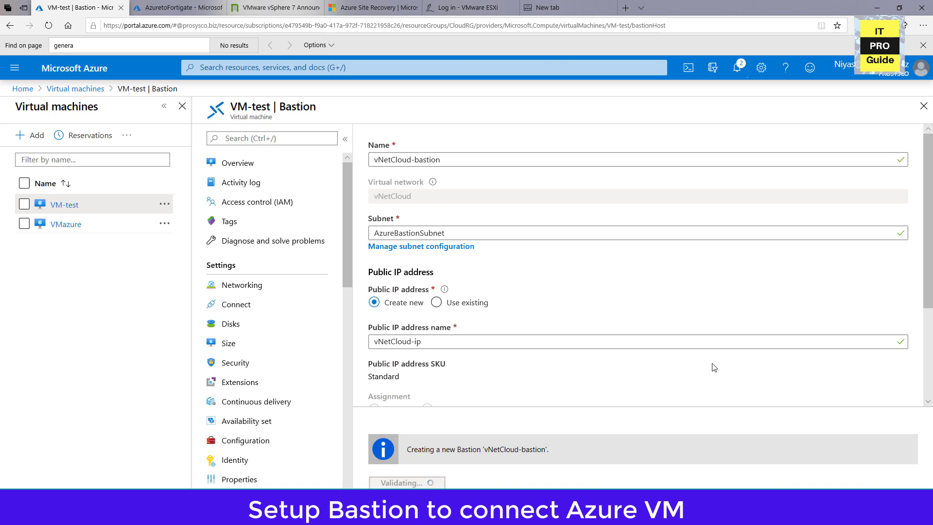
Open vNetCloud-bastion from its deployment notification and check its provisioning state.
click(737, 67)
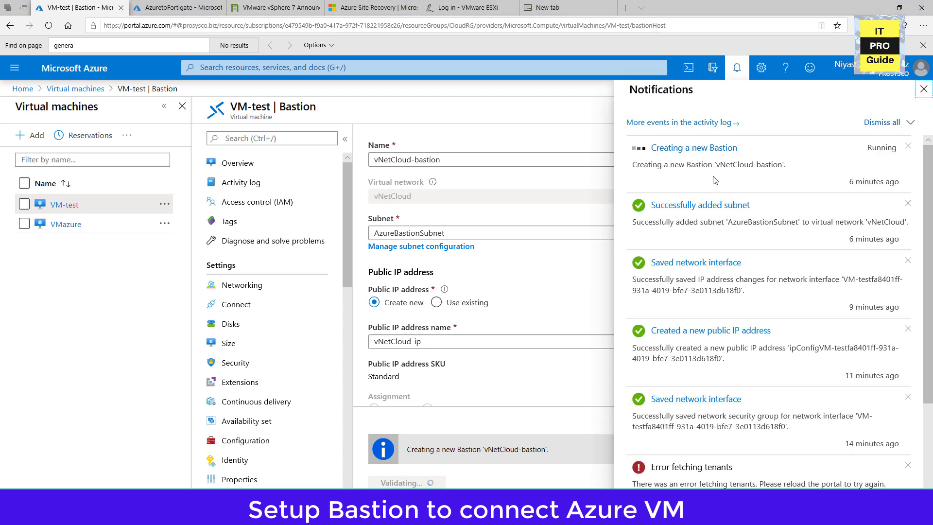
click(701, 153)
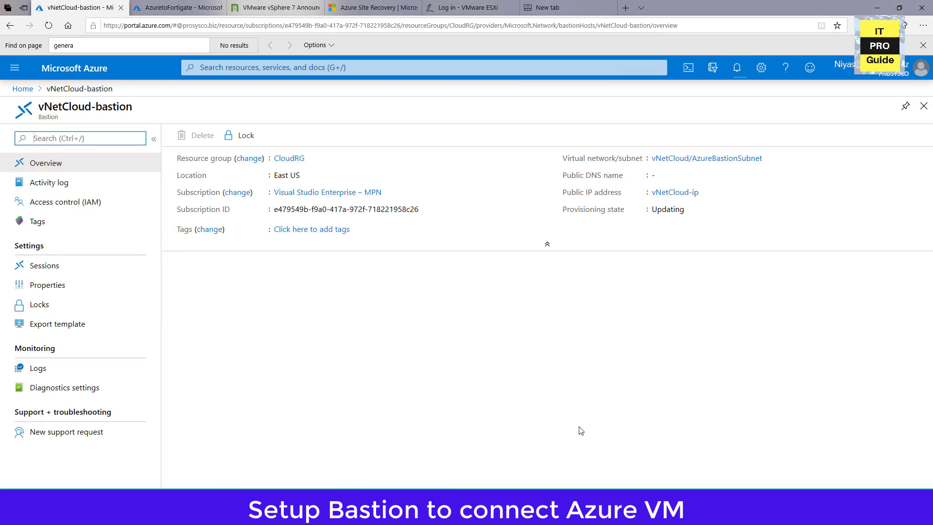
drag(651, 210, 685, 210)
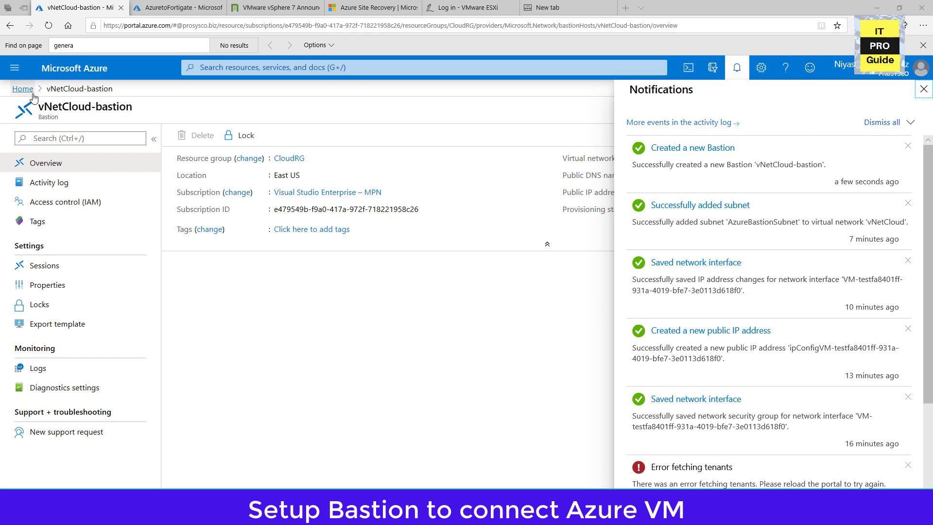
Reopen VM-test from the virtual machines list, choose to connect with Bastion, and enter the login username.
click(32, 92)
click(235, 138)
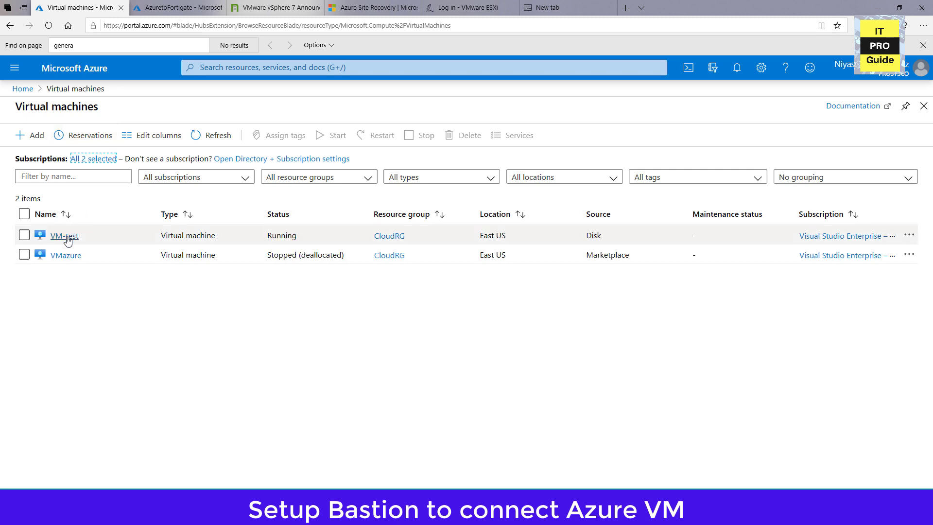
click(68, 238)
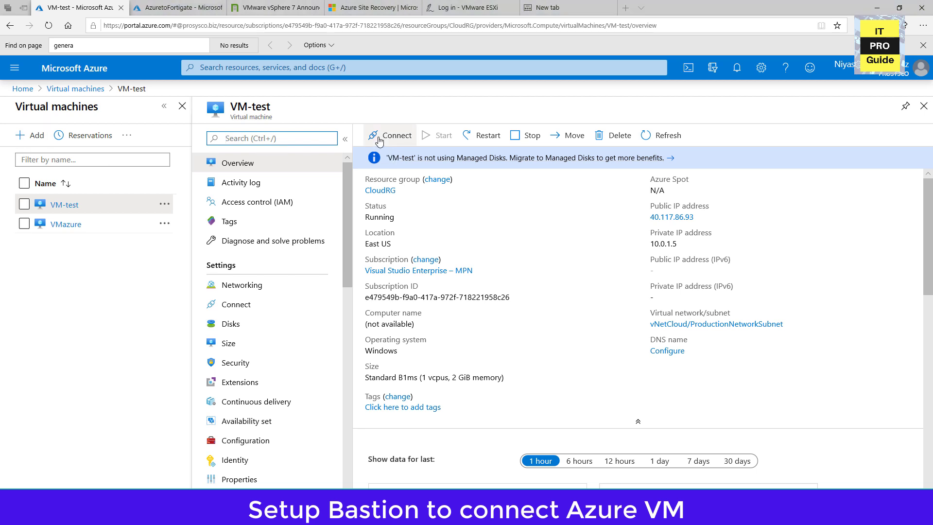
click(381, 135)
click(387, 199)
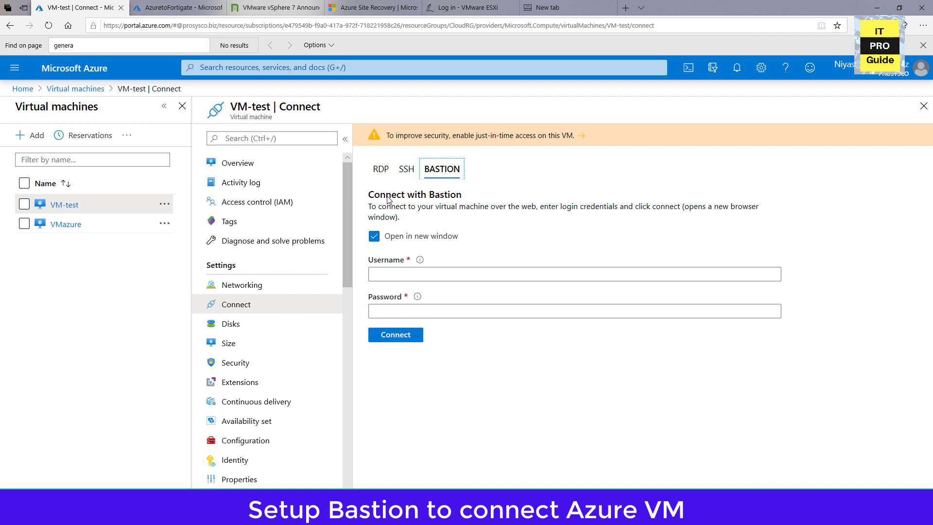
click(395, 274)
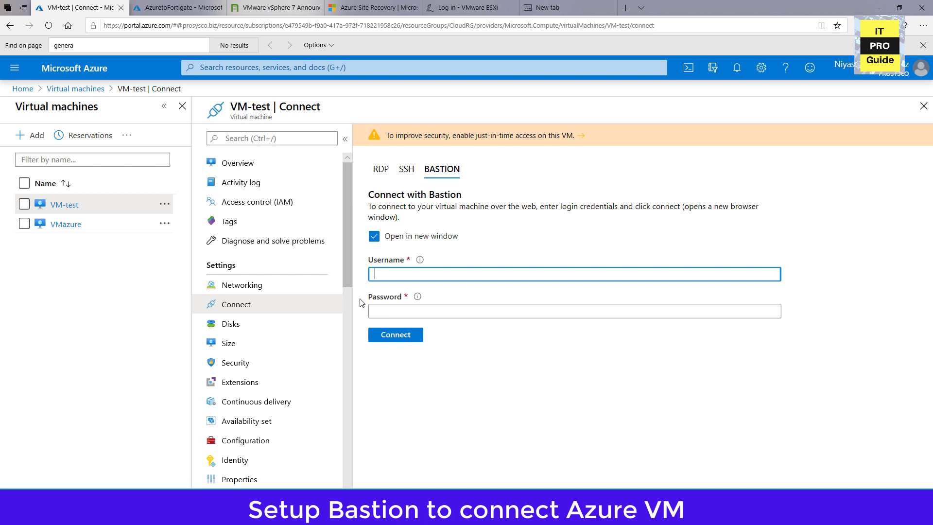
text(admin)
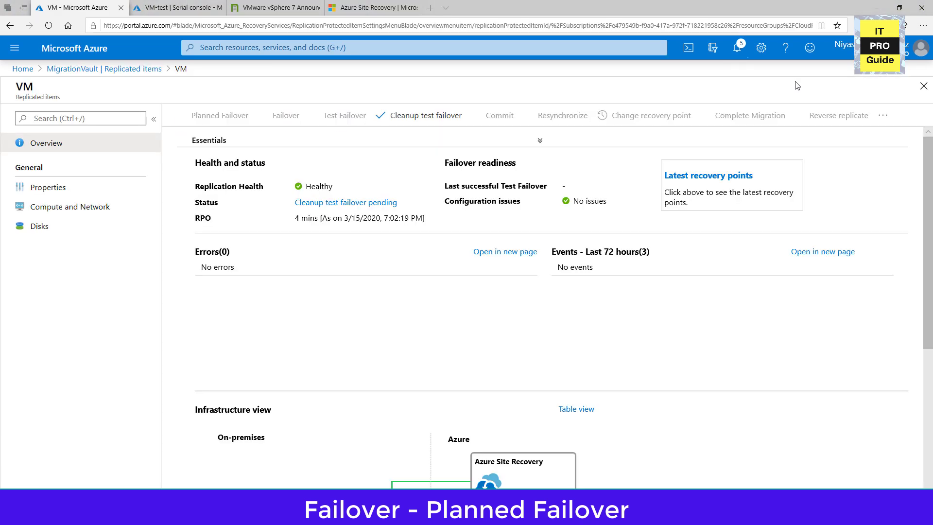
Clean up VM's test failover with the note "Successfull", marking testing as complete and deleting the test failover virtual machine.
click(411, 116)
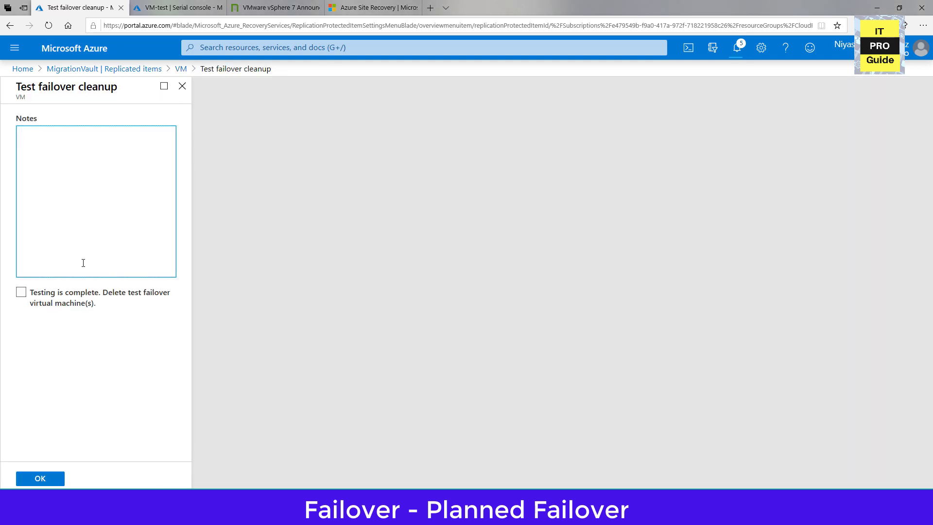
text(Successfull)
click(21, 294)
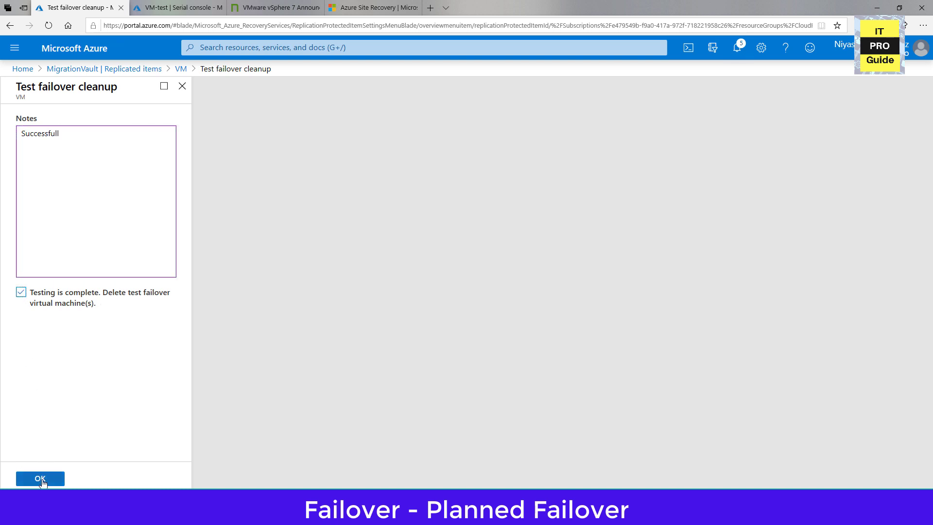
click(41, 480)
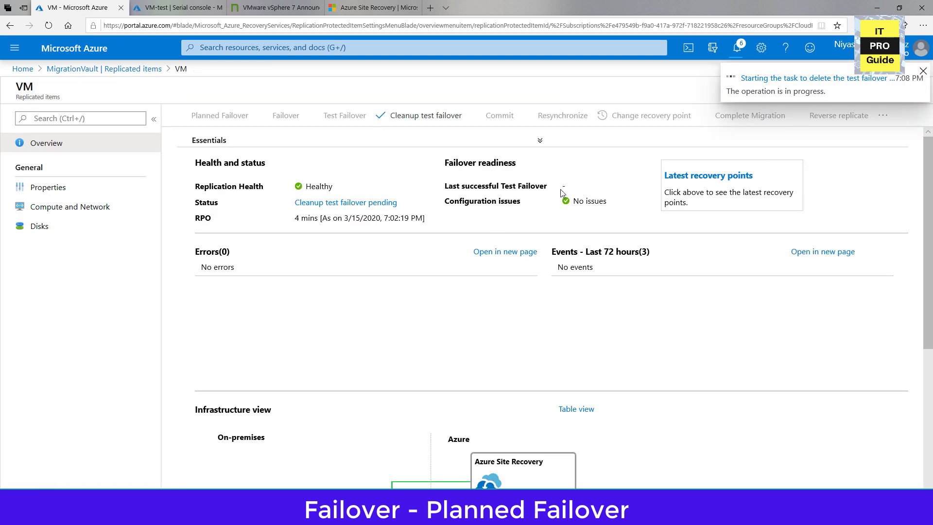
Open the test failover cleanup job from its notification and check the status of its tasks.
click(782, 79)
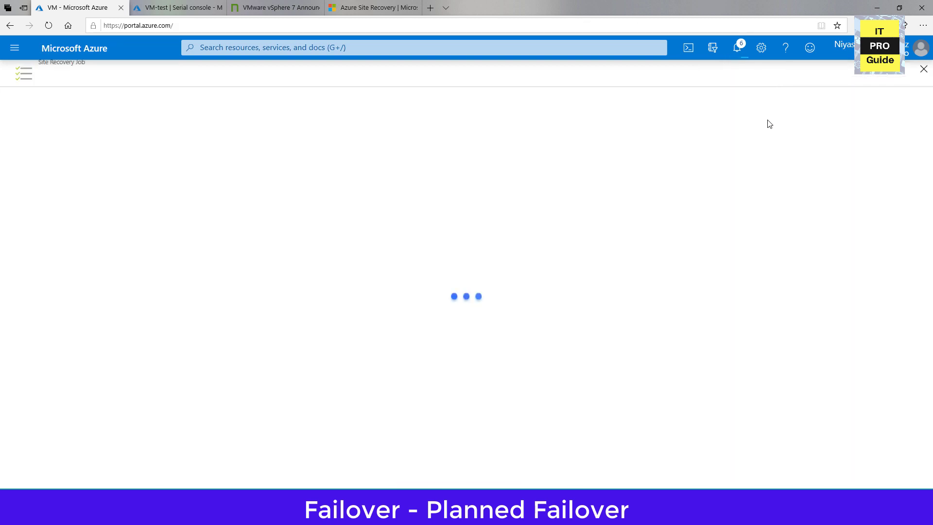
click(737, 48)
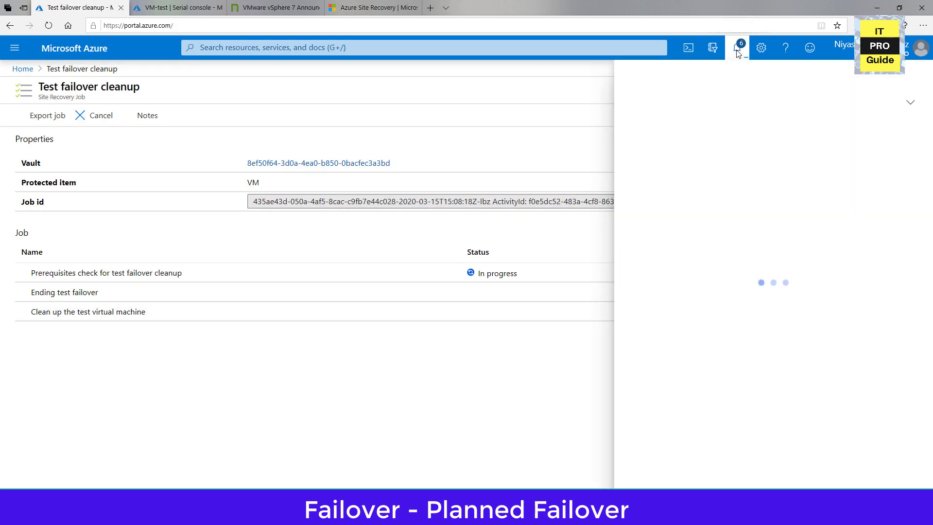
click(908, 127)
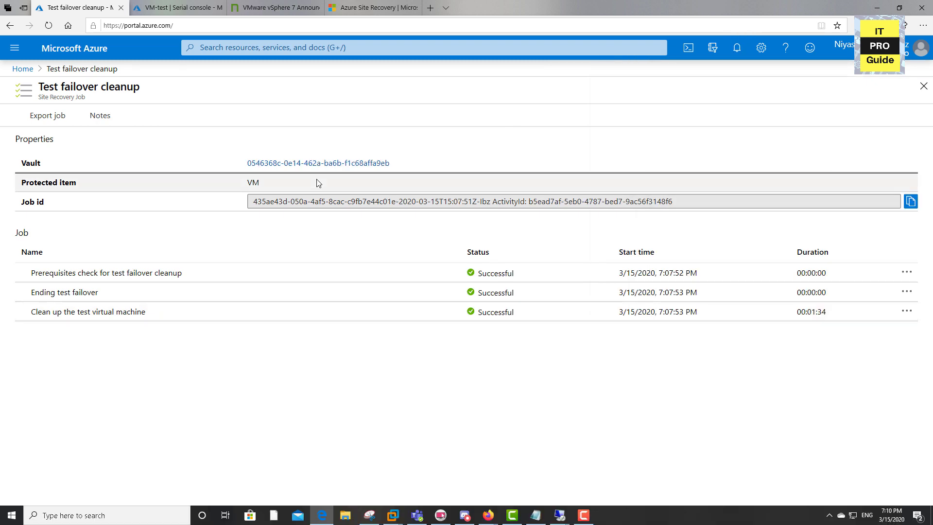
Open the replicated item VM from MigrationVault's replicated items.
click(22, 69)
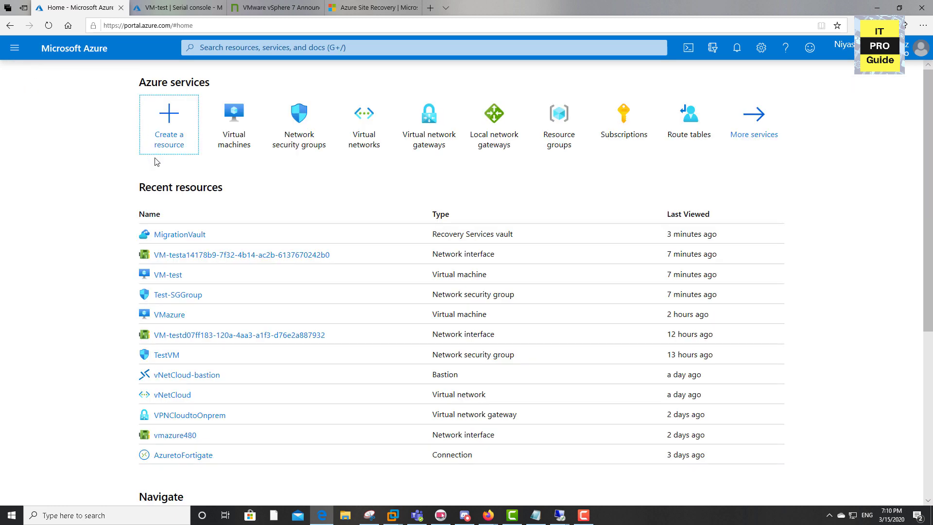
click(164, 234)
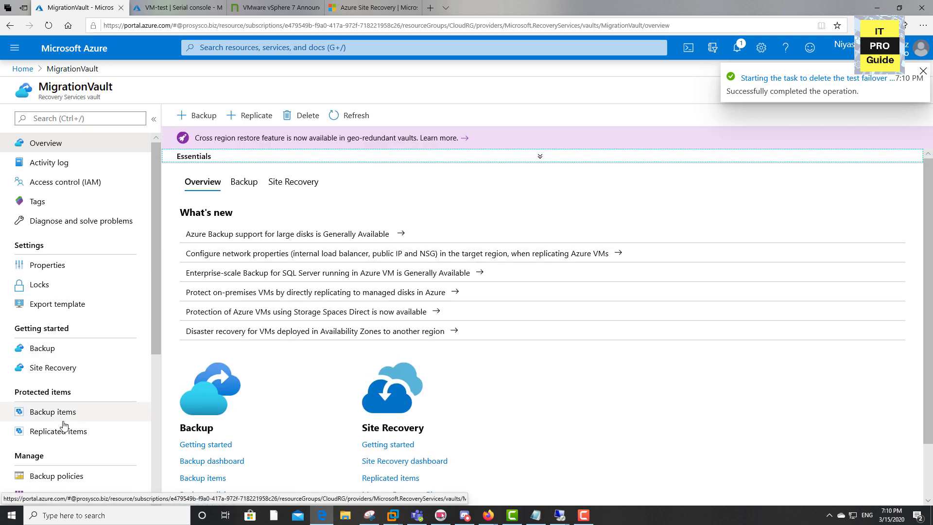
click(63, 430)
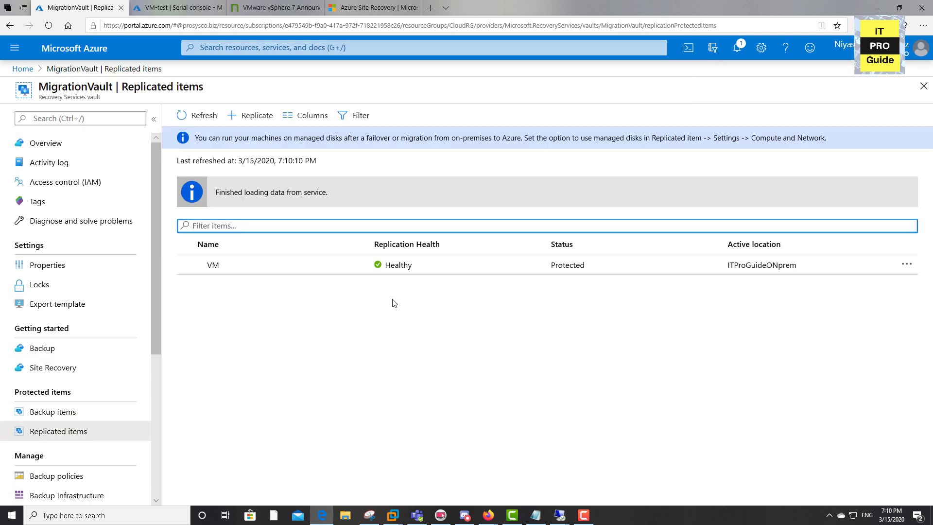
click(343, 267)
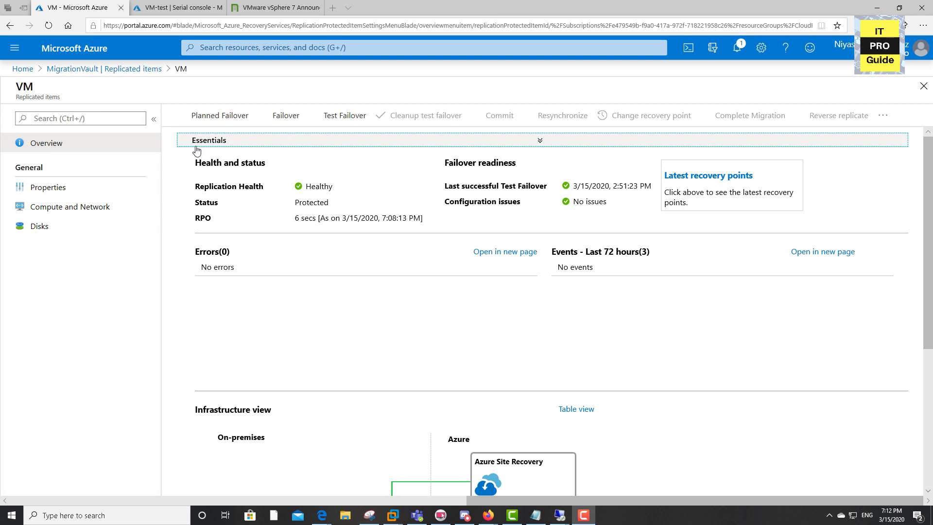
click(104, 69)
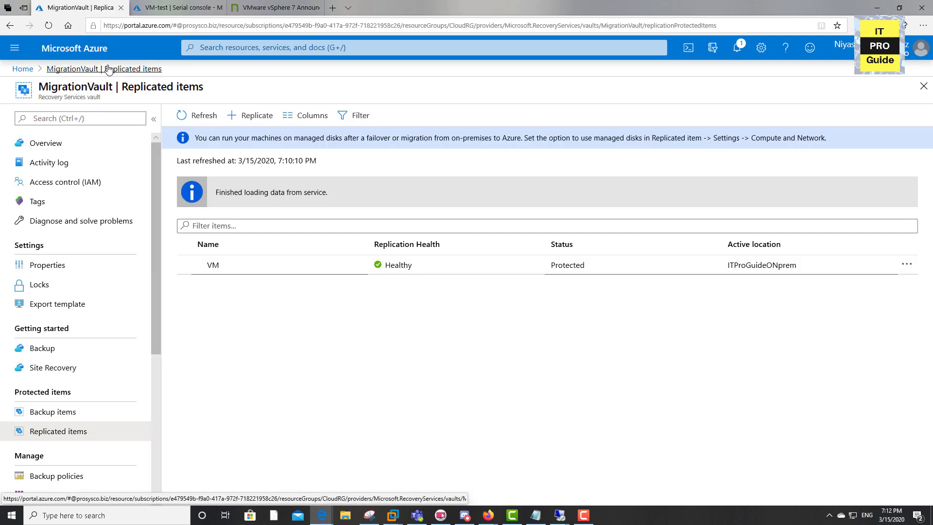
click(247, 275)
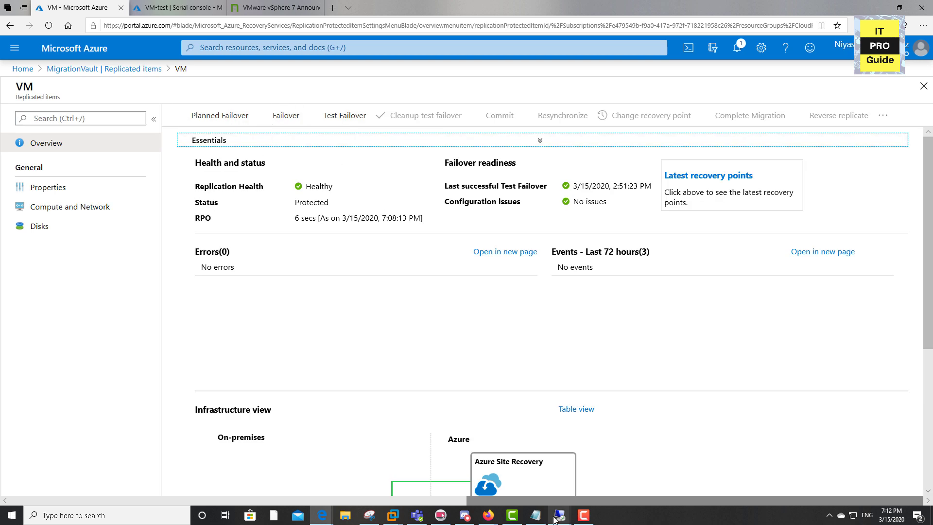
Check VM's state and networking details in Hyper-V Manager on the Hyper-V host, then return to the Azure portal.
mouse_move(392, 515)
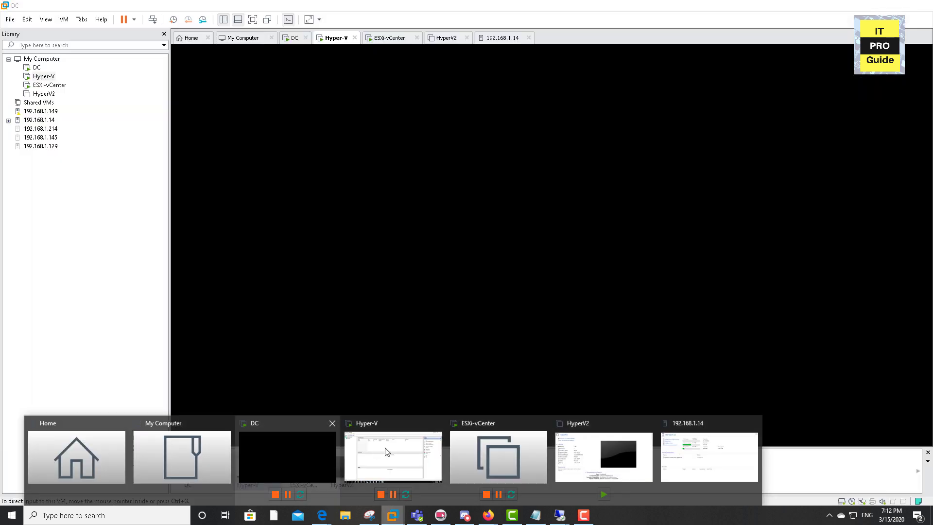
click(386, 449)
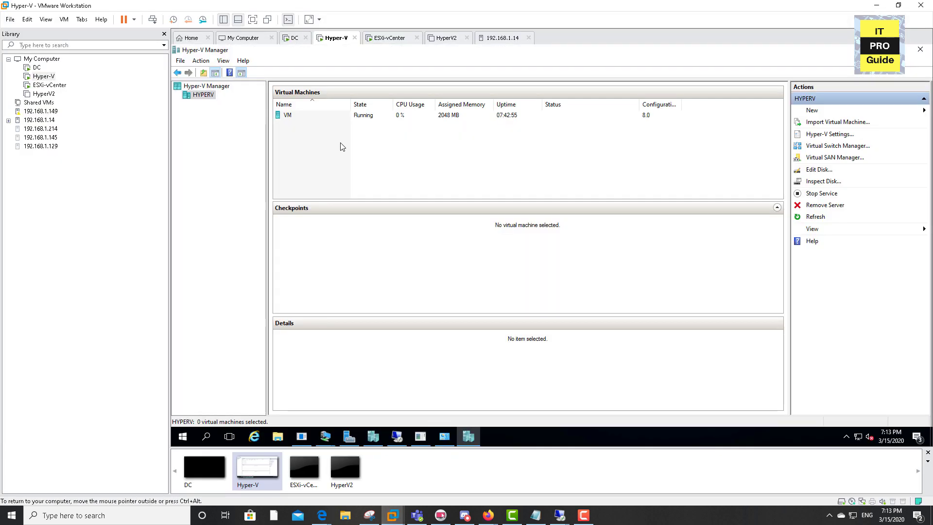
click(366, 117)
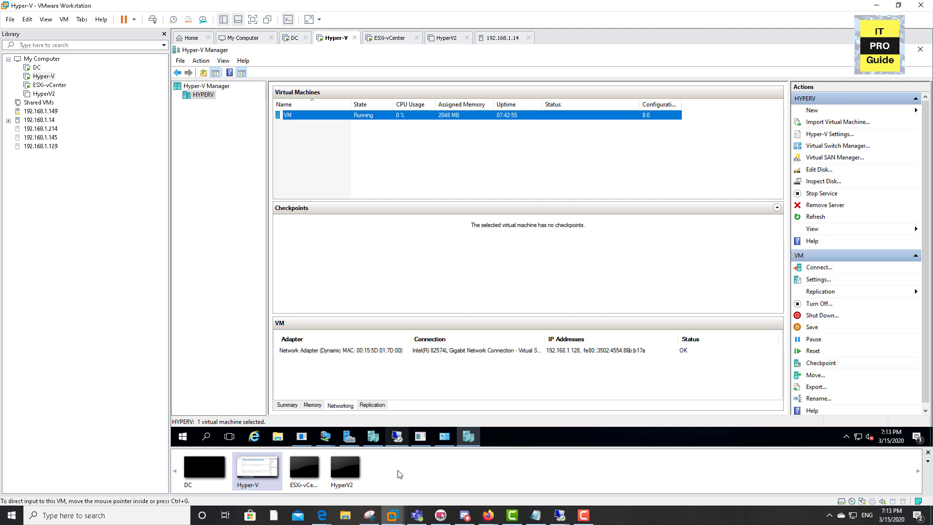
mouse_move(321, 515)
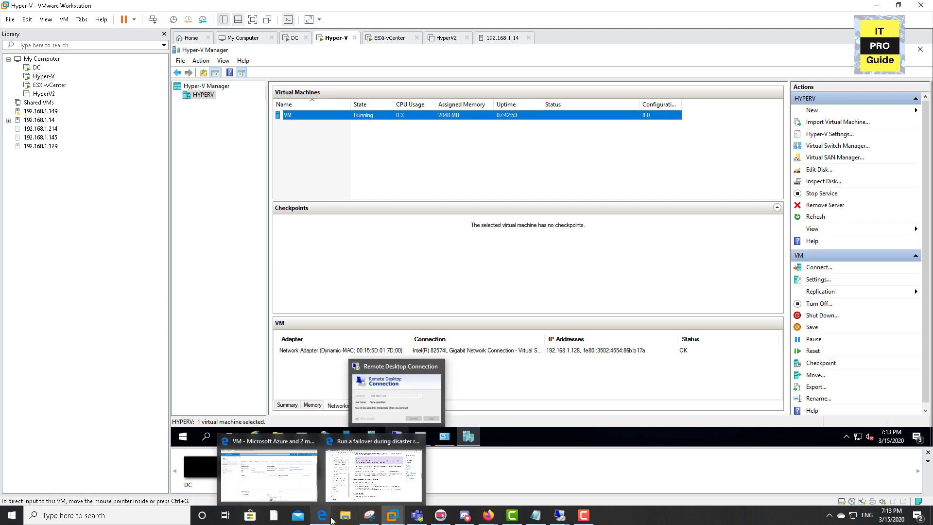
click(300, 495)
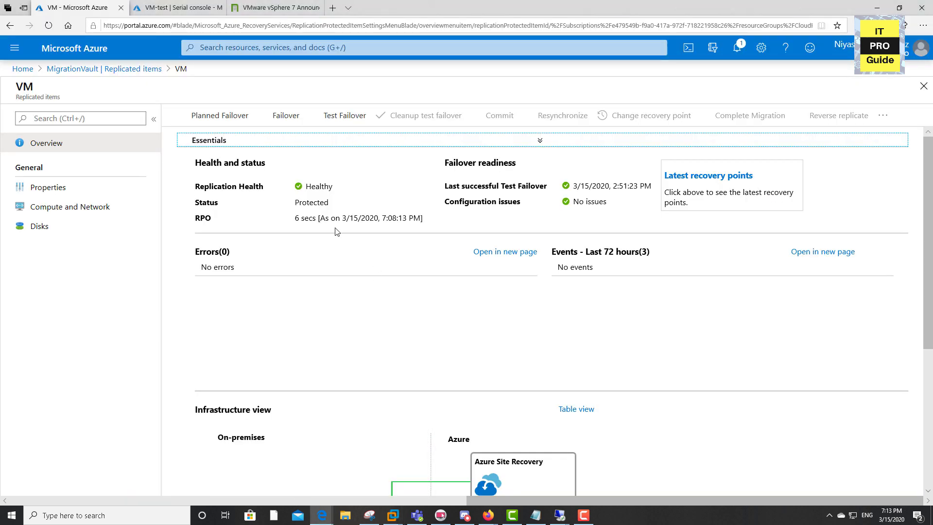
Start a planned failover of VM from ITProGuideONprem to Microsoft Azure and open its job to follow the tasks.
drag(605, 8, 441, 166)
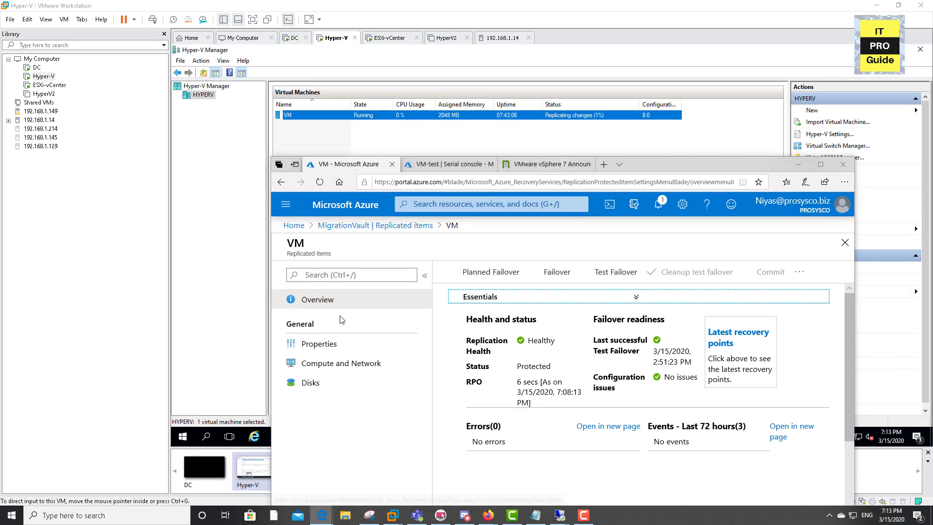
click(482, 283)
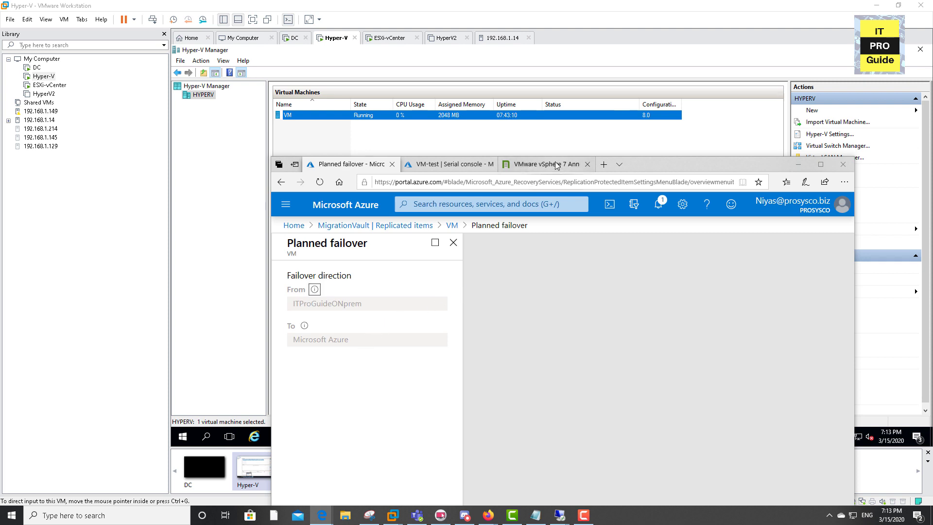
drag(649, 163, 649, 133)
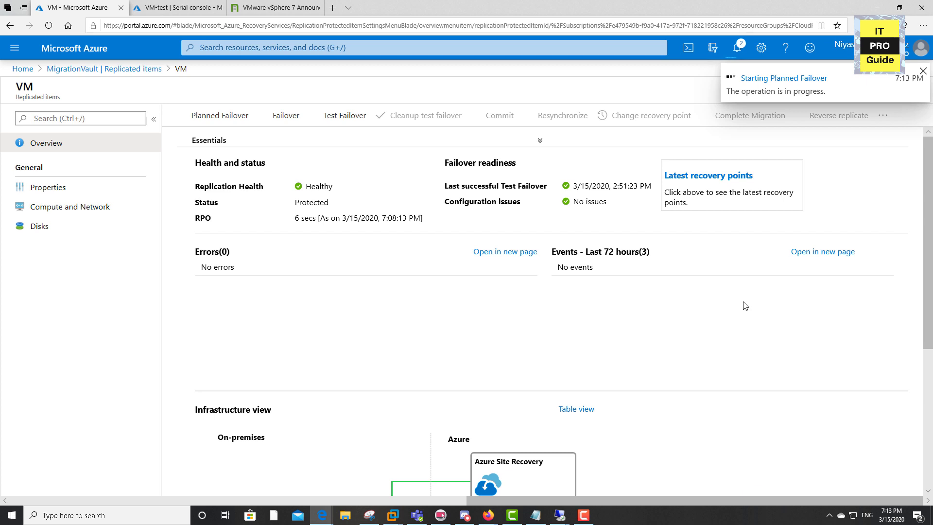
click(775, 78)
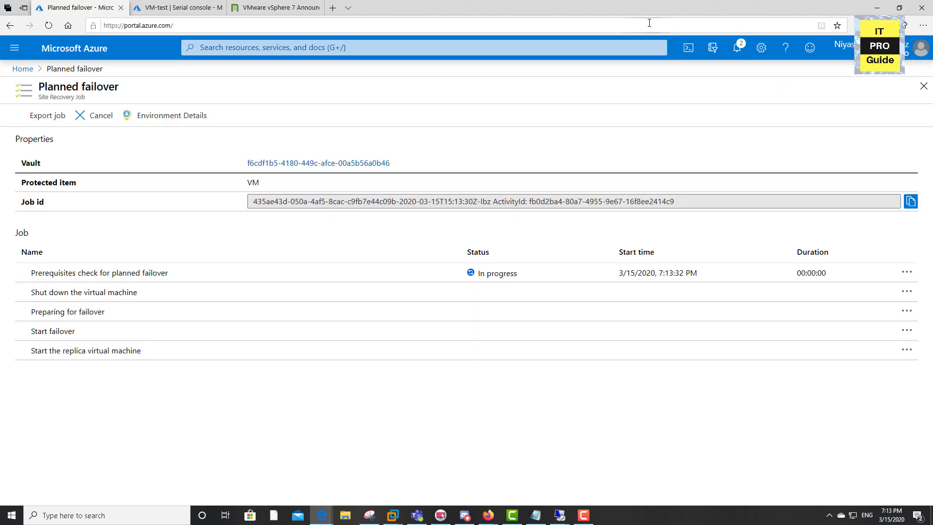
drag(652, 7, 472, 152)
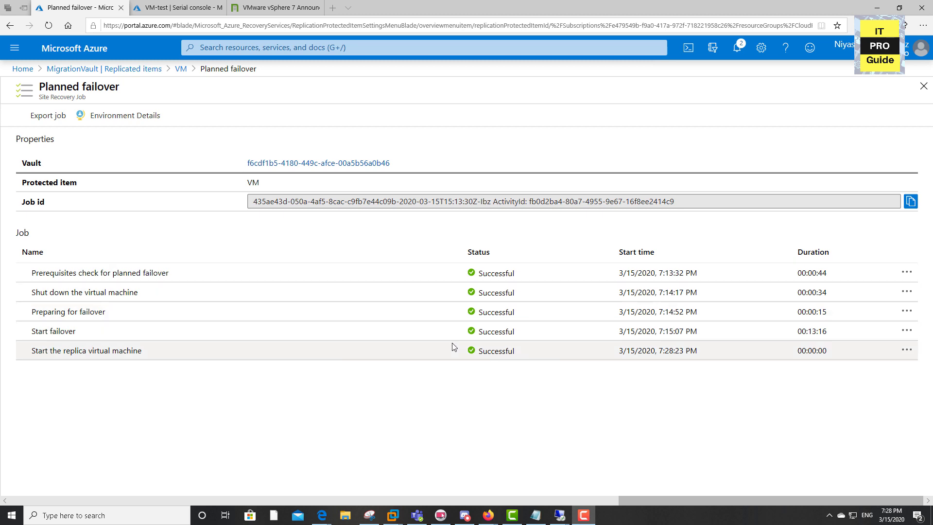
Open the failed-over VM from the Azure virtual machines list and bring up its Bastion connection form.
click(27, 76)
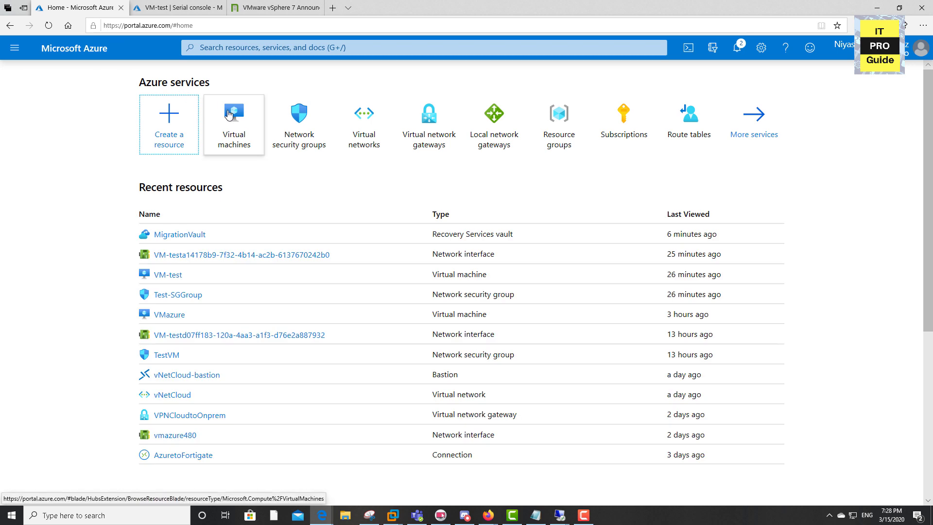
click(225, 114)
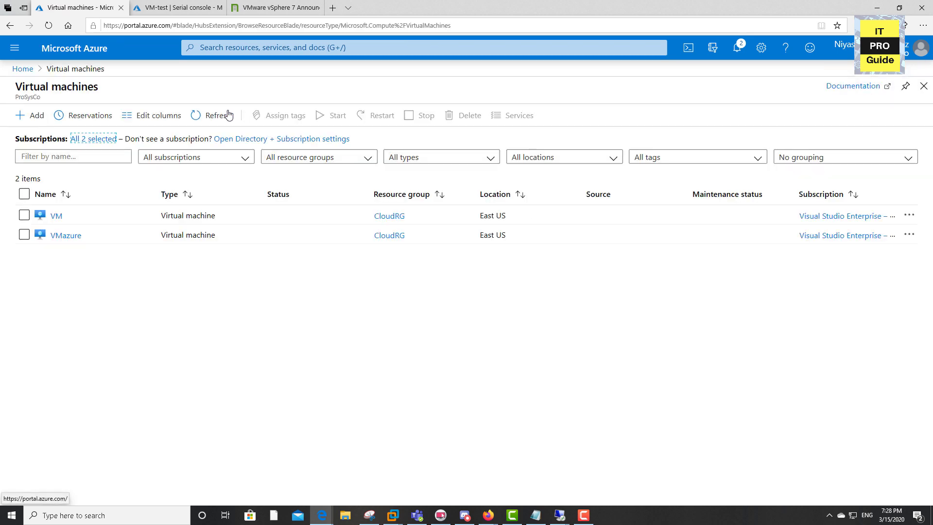
click(57, 217)
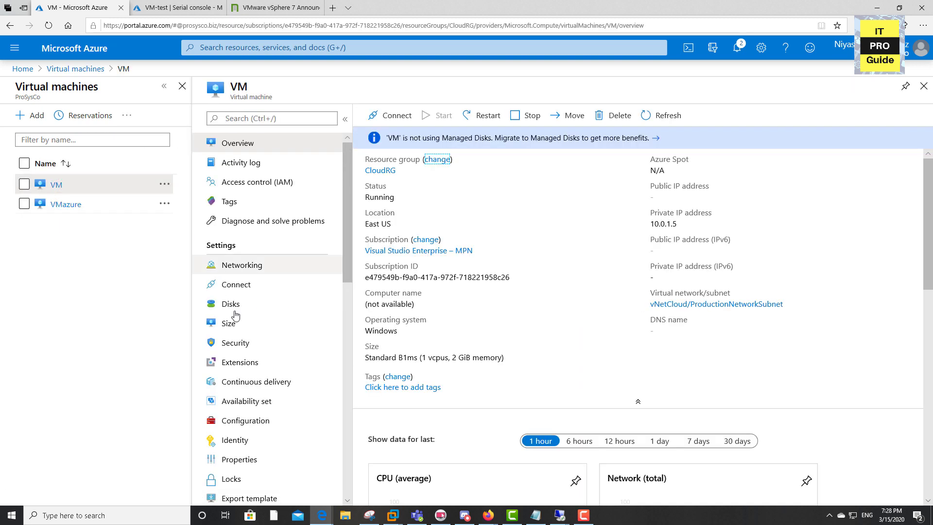
scroll(245, 369, down, 5)
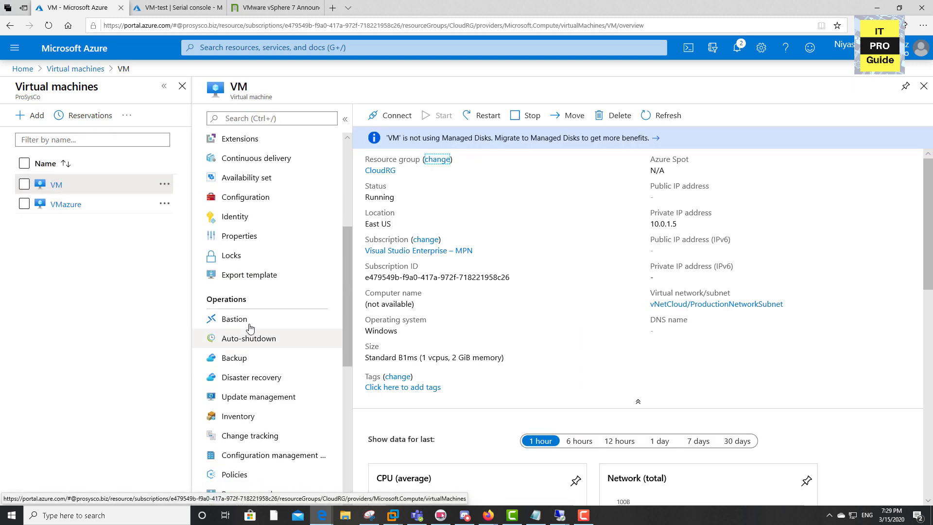
click(250, 328)
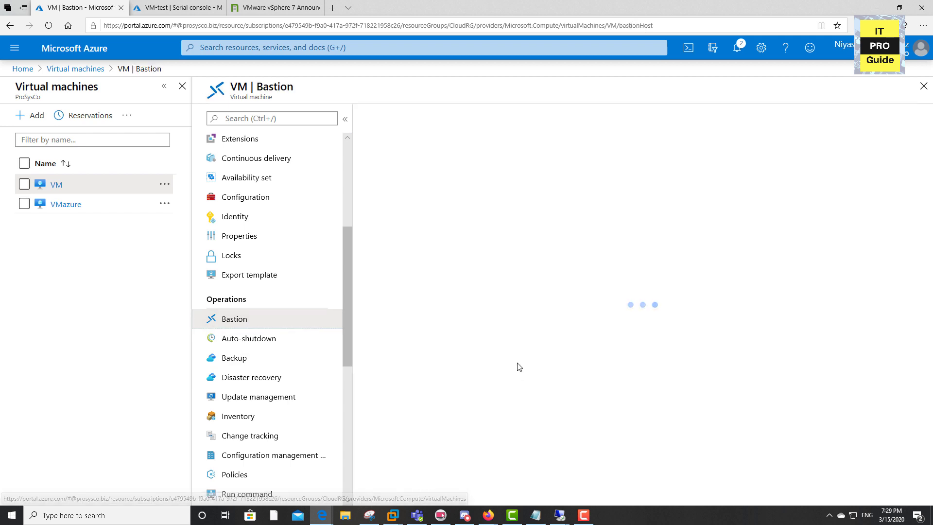
click(432, 253)
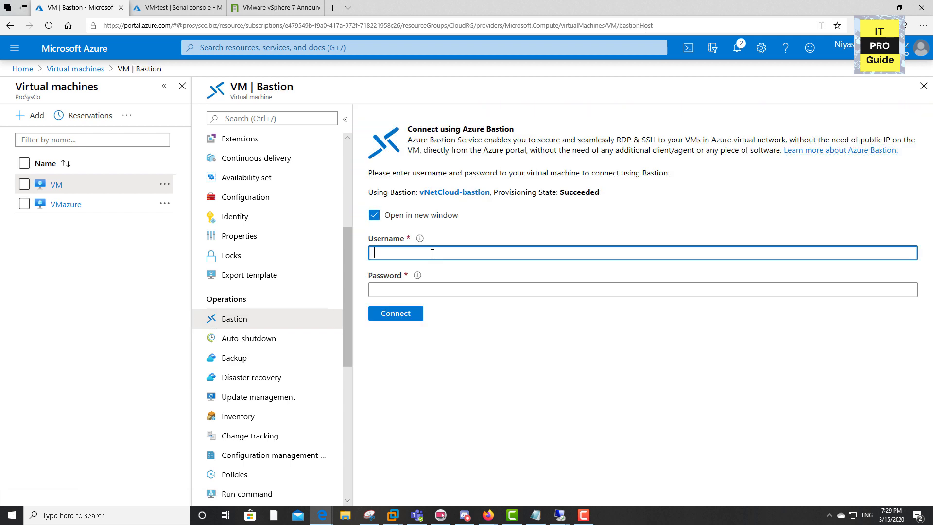
Check VM's boot diagnostics screenshot and refresh it.
scroll(253, 457, down, 4)
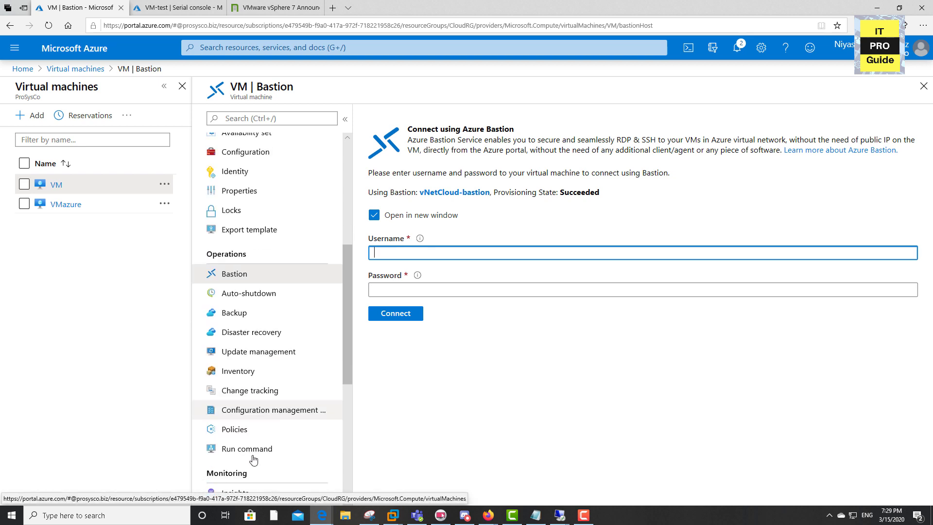
scroll(259, 428, down, 3)
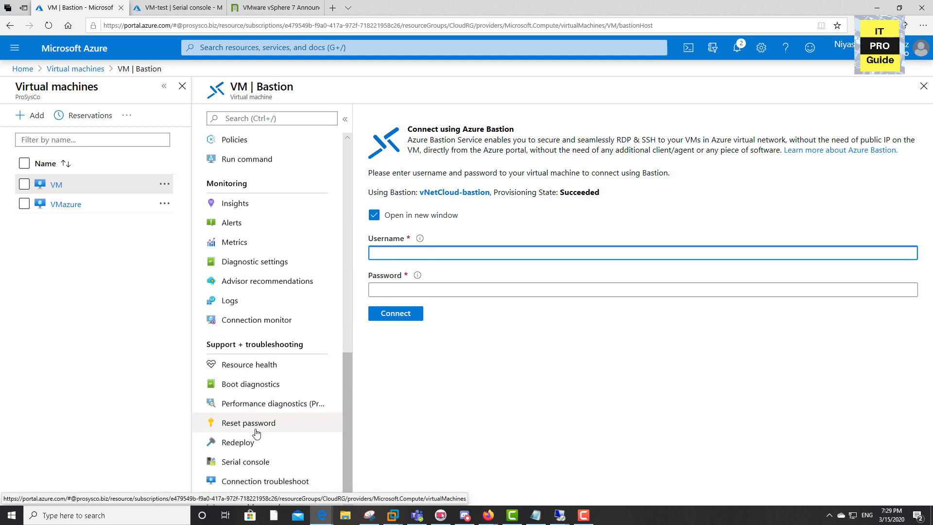
click(260, 386)
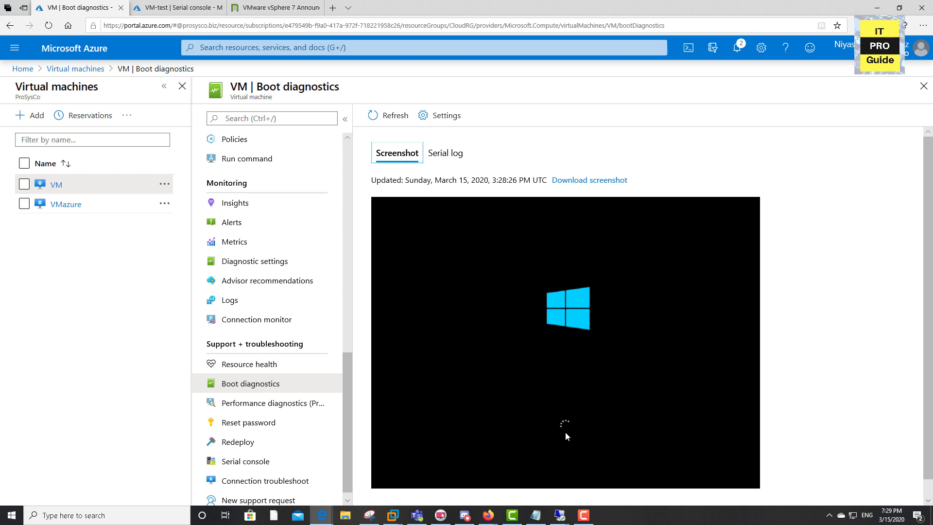
click(234, 366)
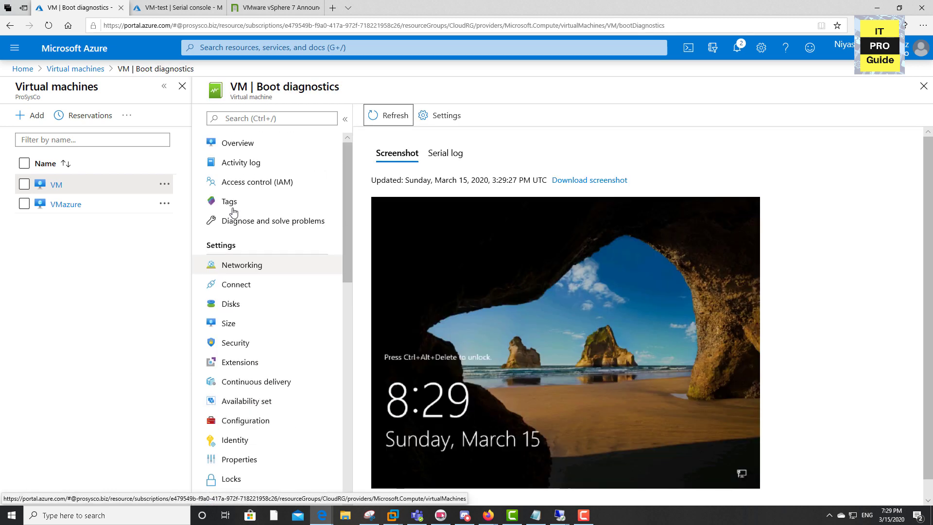
Reopen VM's Bastion form and connect with the username administrator and the account password.
click(238, 143)
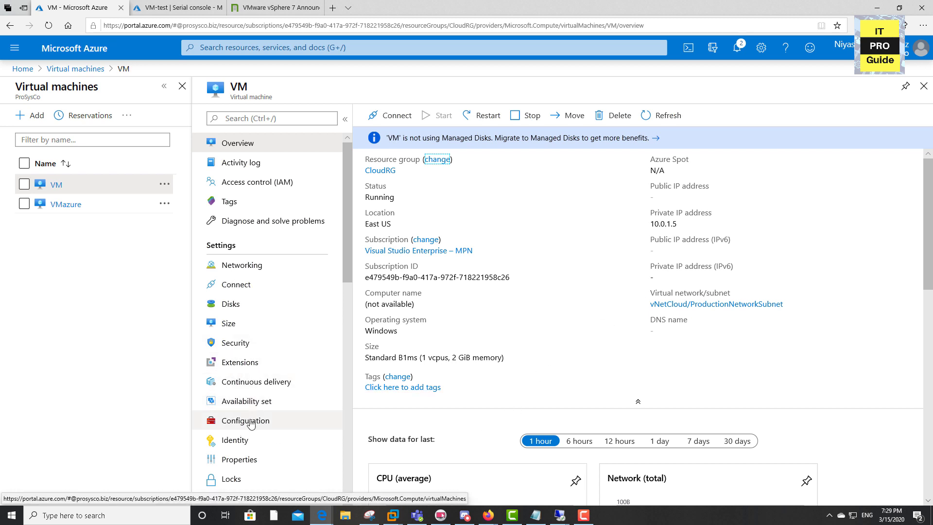
scroll(250, 424, down, 3)
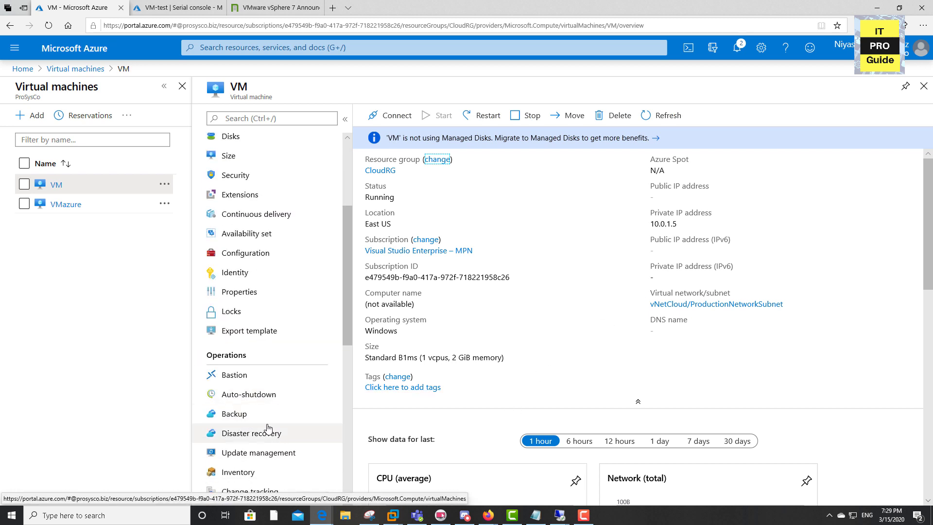
click(261, 379)
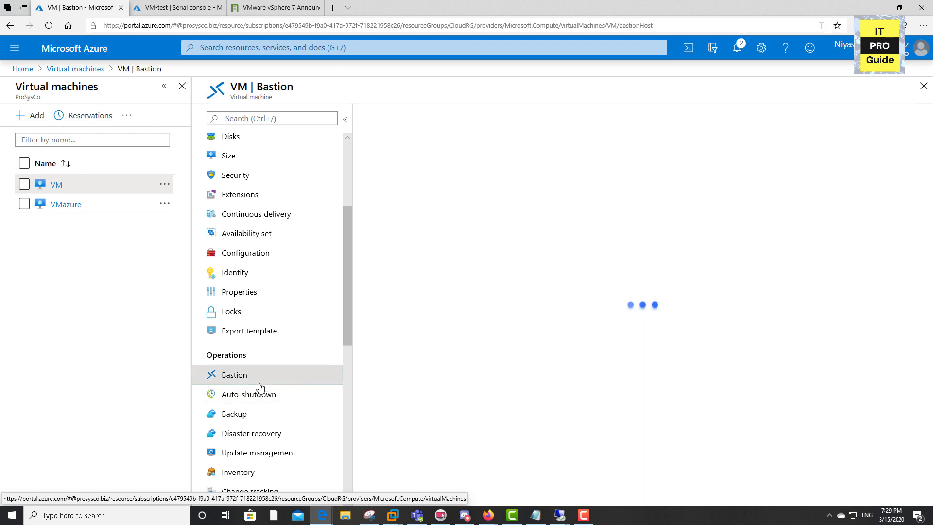
click(403, 250)
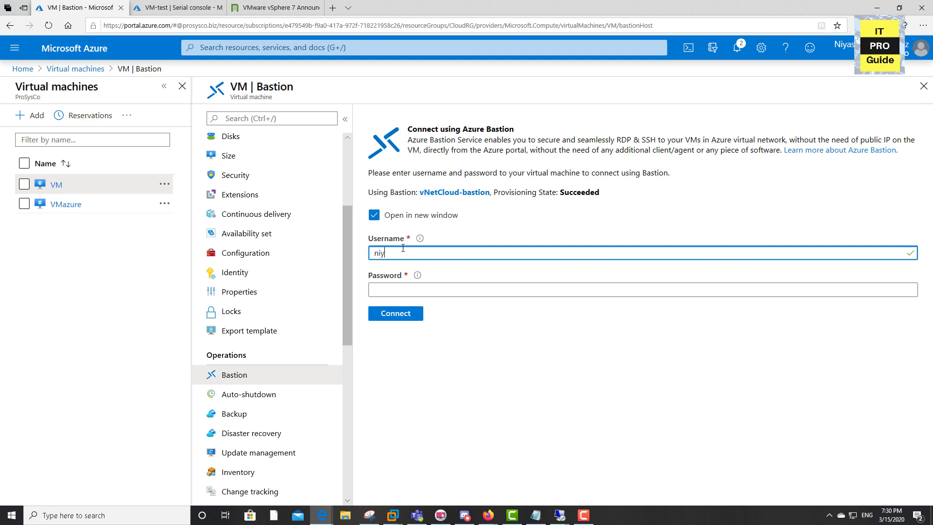
text(administrator)
key(Tab)
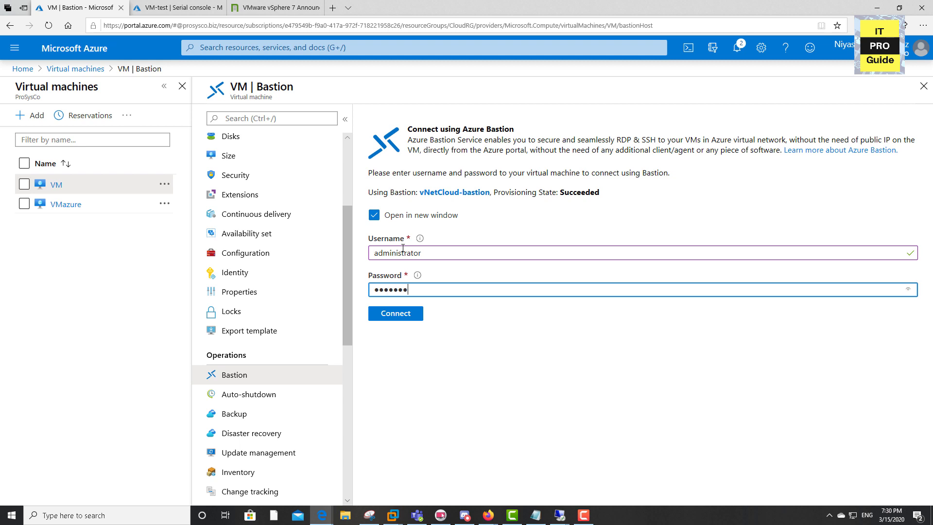
key(Return)
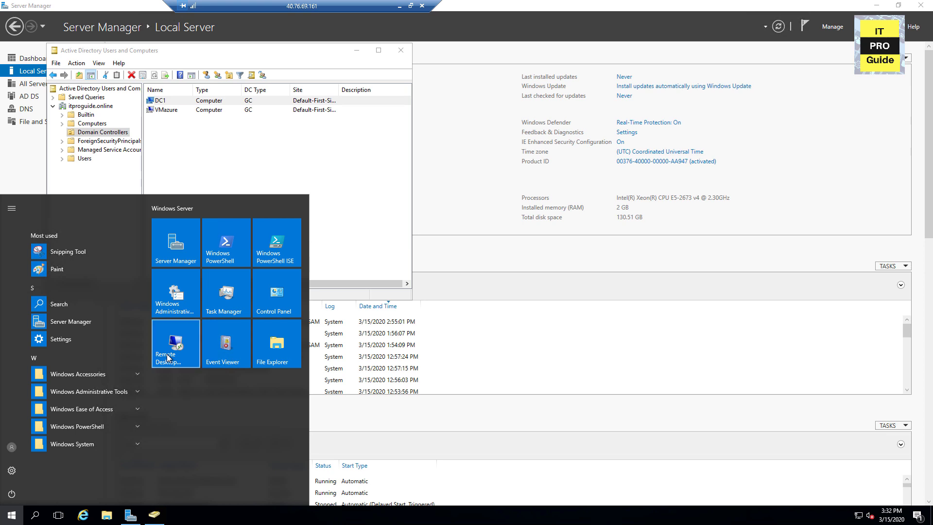
From the VMazure session, start a Remote Desktop connection to 10.0.1.5 and enter the administrator account's password.
click(171, 357)
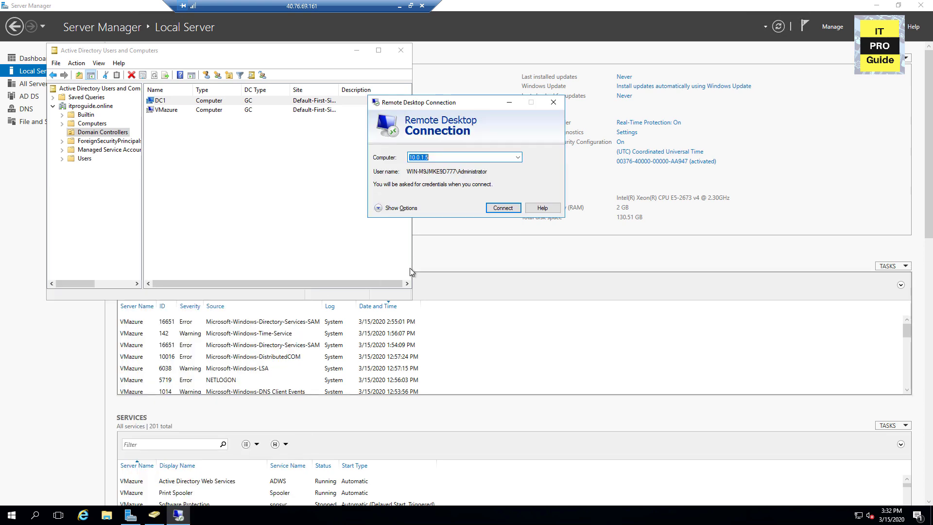
click(503, 208)
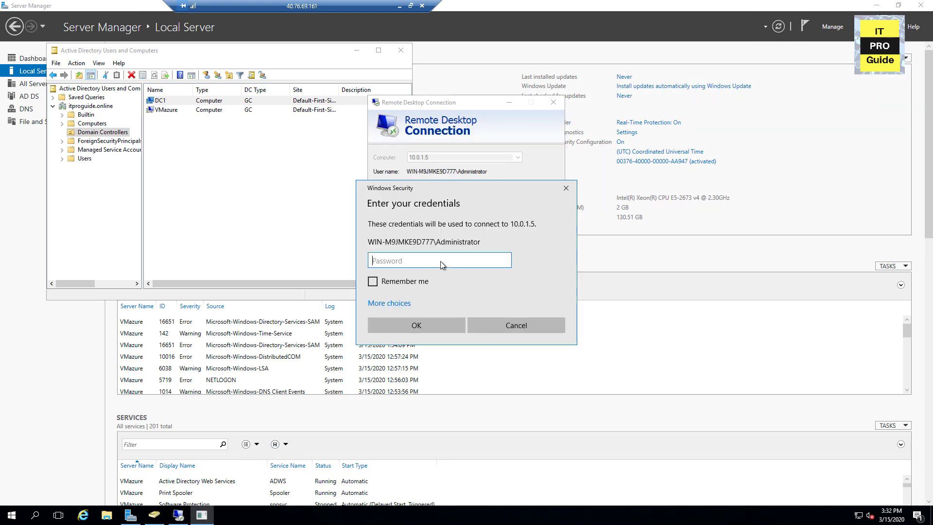
text(••••••••)
key(Return)
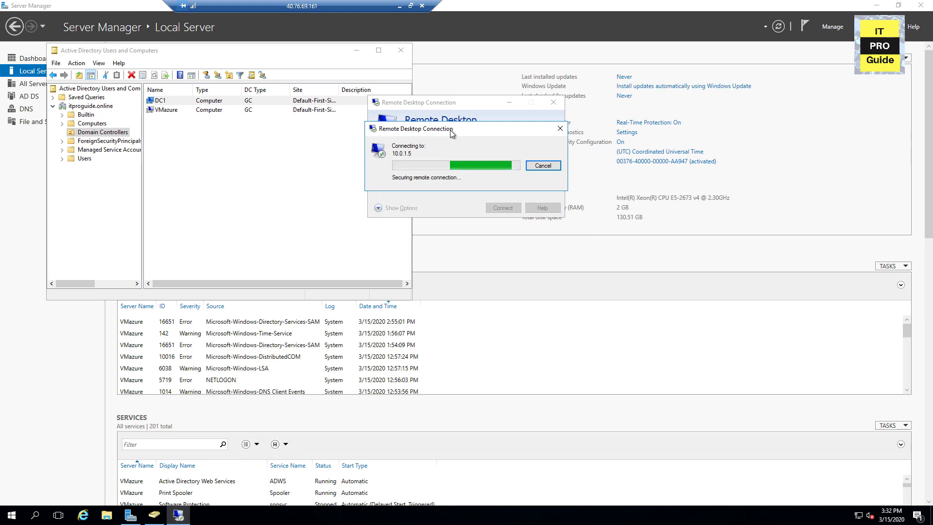
Proceed with the pending Remote Desktop connection to 10.0.1.5.
click(491, 241)
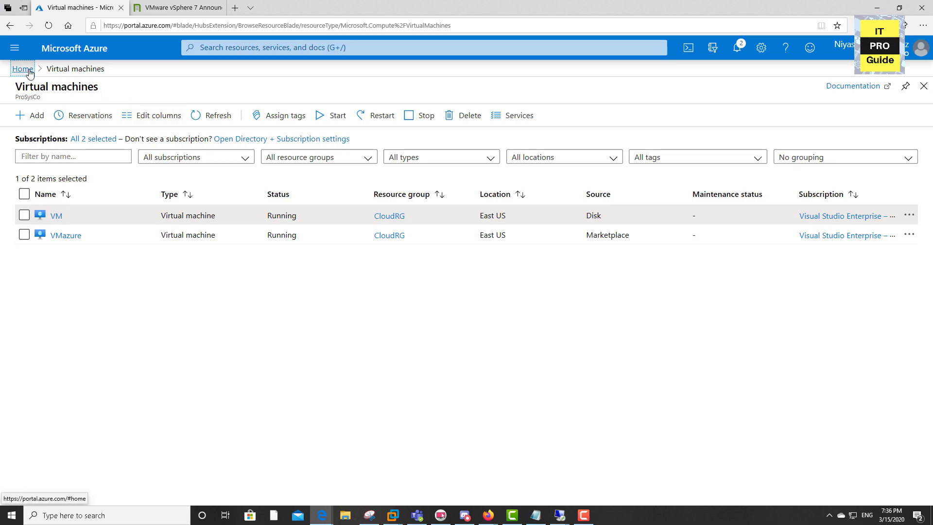
Return to the Azure portal home and open the replicated item VM in the MigrationVault Recovery Services vault.
click(22, 67)
click(191, 256)
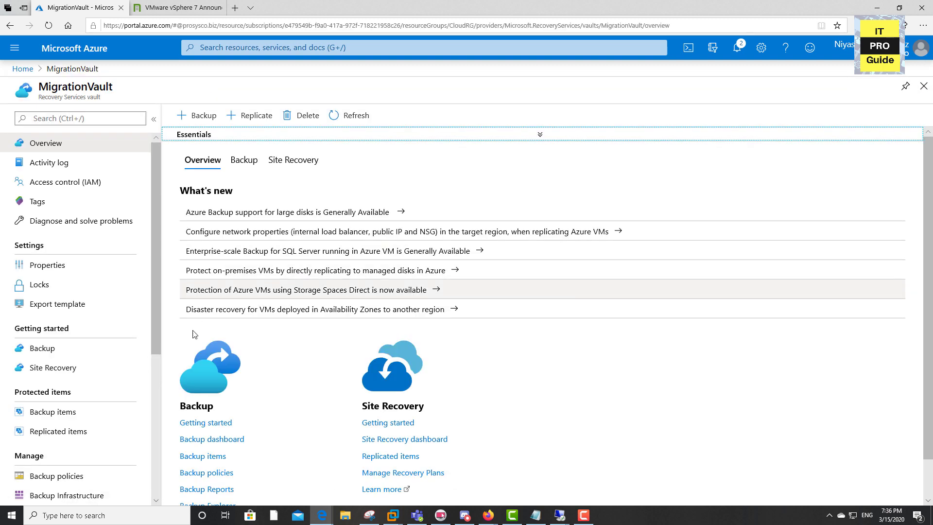
click(98, 439)
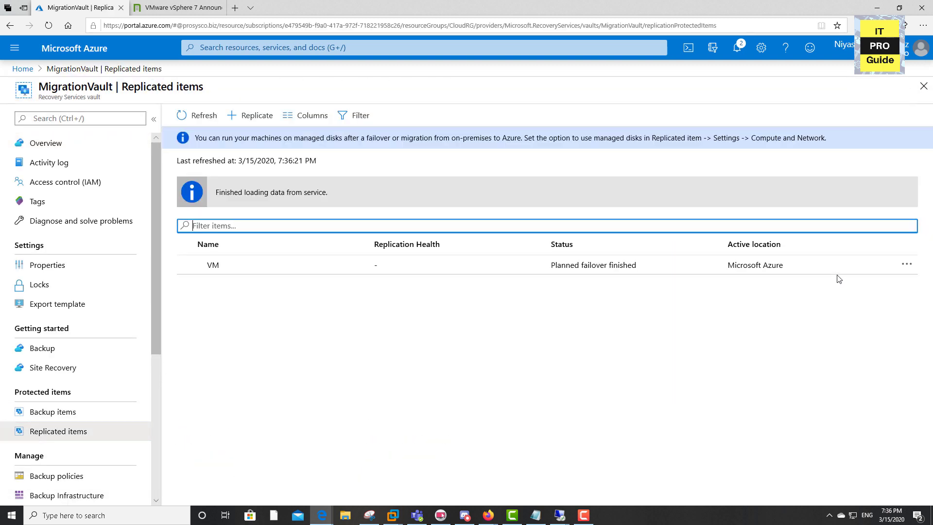
click(906, 267)
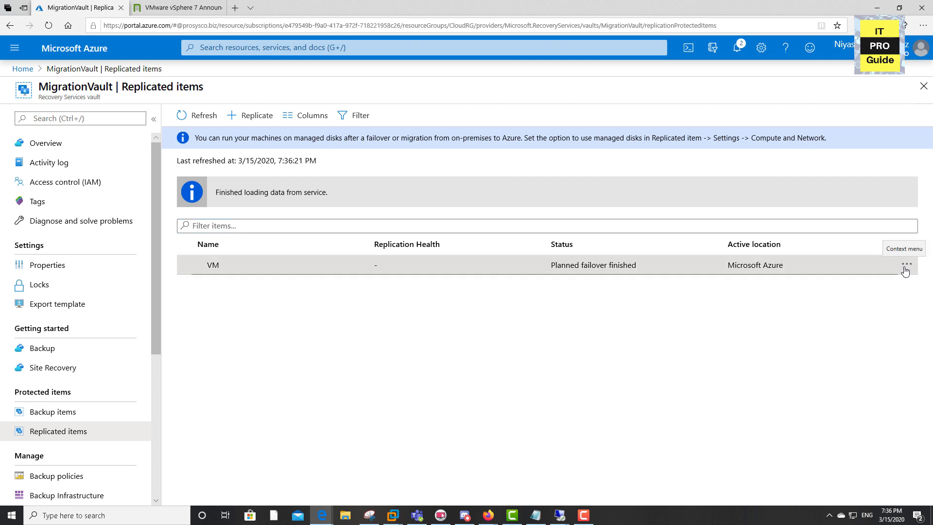
click(906, 266)
click(514, 271)
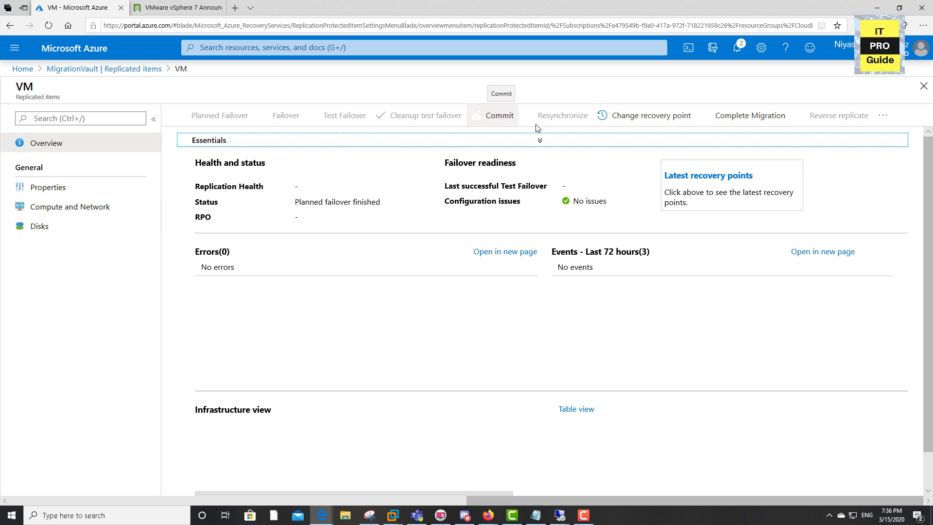
Run Complete Migration for the replicated item VM and confirm ending its Site Recovery protection.
click(753, 120)
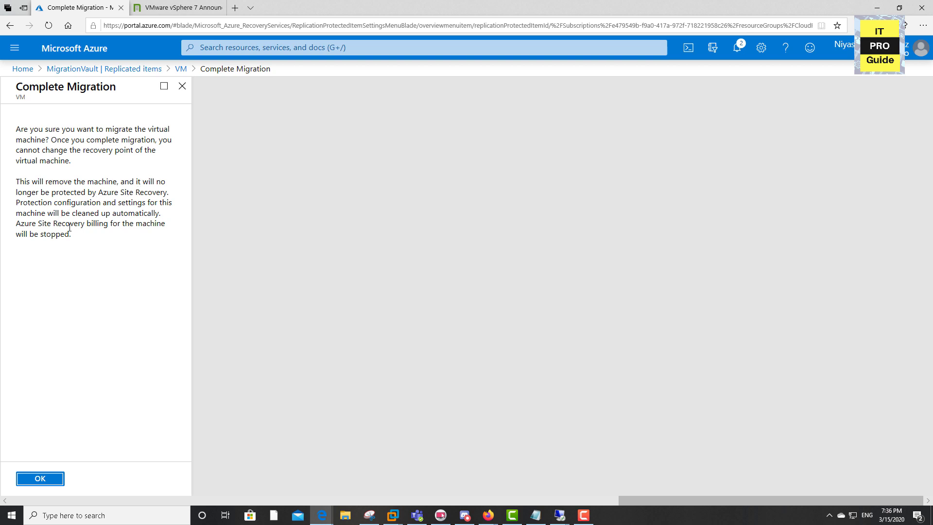
click(40, 478)
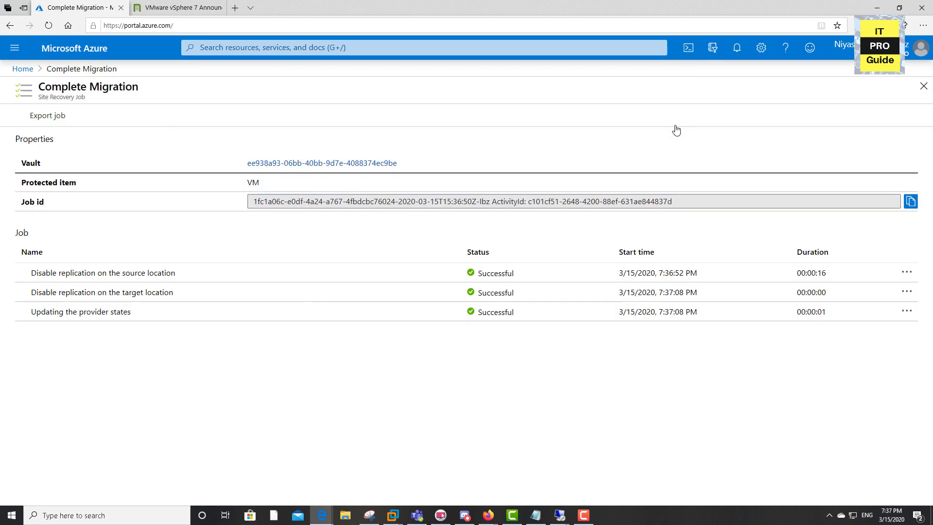